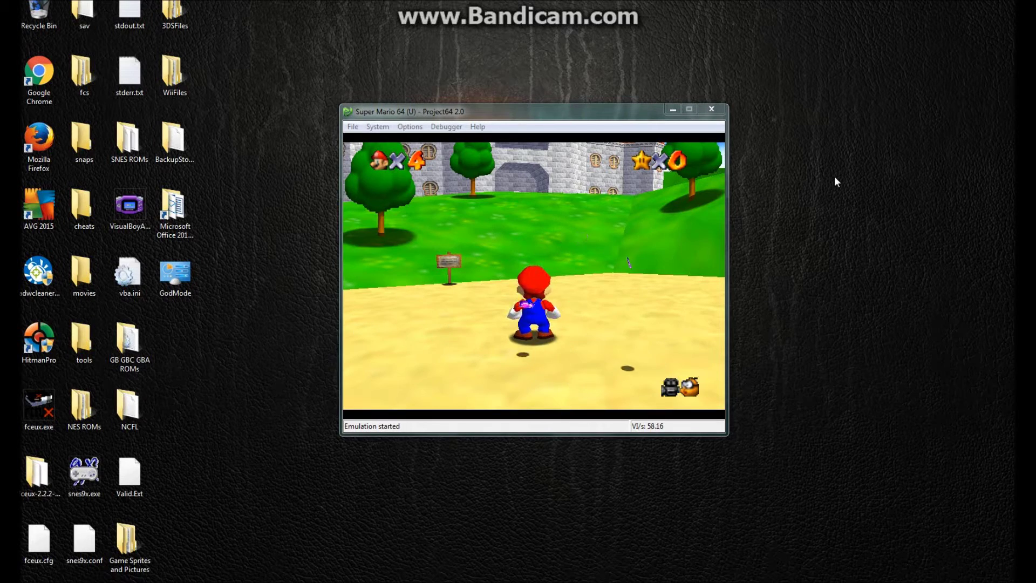
- Look around the castle grounds in Super Mario 64 with the close-up camera behind Mario and return to the normal view
key("Home")
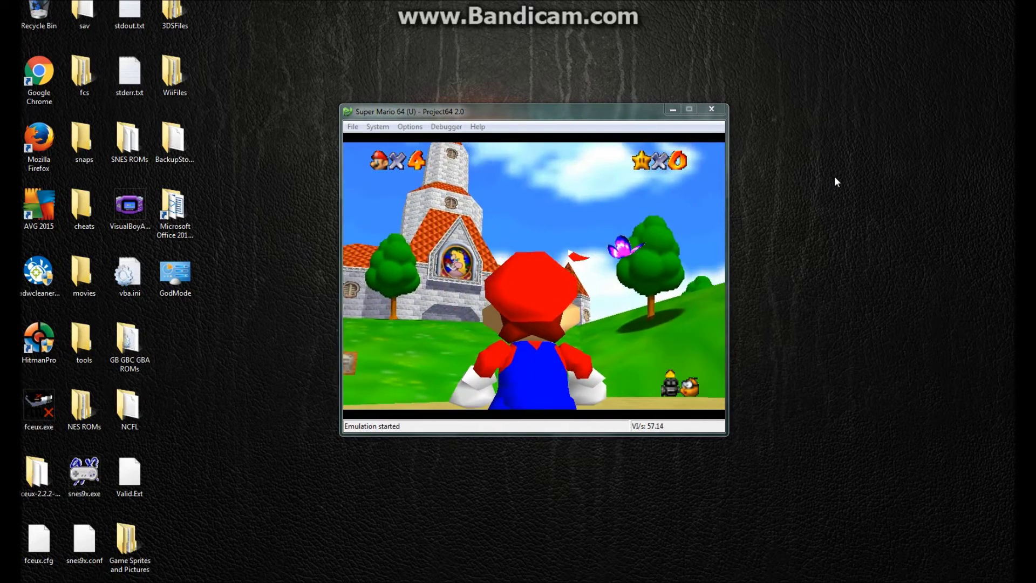
key("Left")
key("Down")
key("Right")
key("Up")
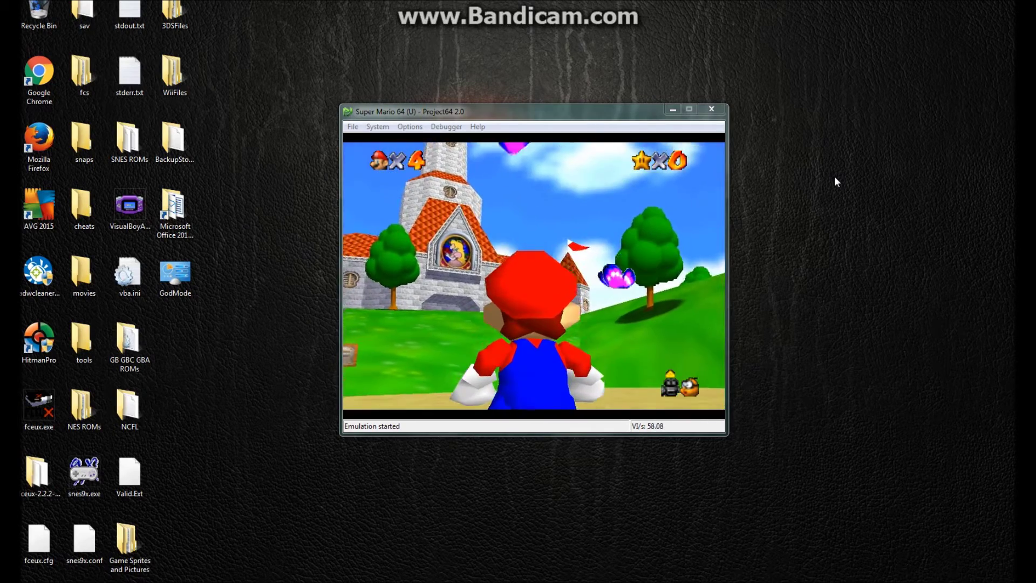
key("Left")
key("Down")
key("Up")
key("Right")
key("Down")
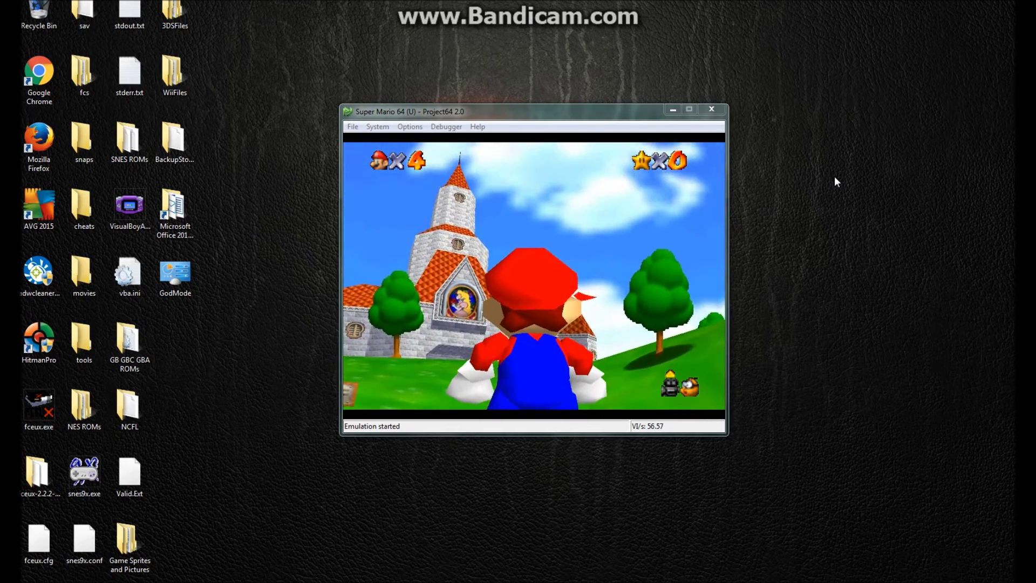
key("Left")
key("Down")
key("Up")
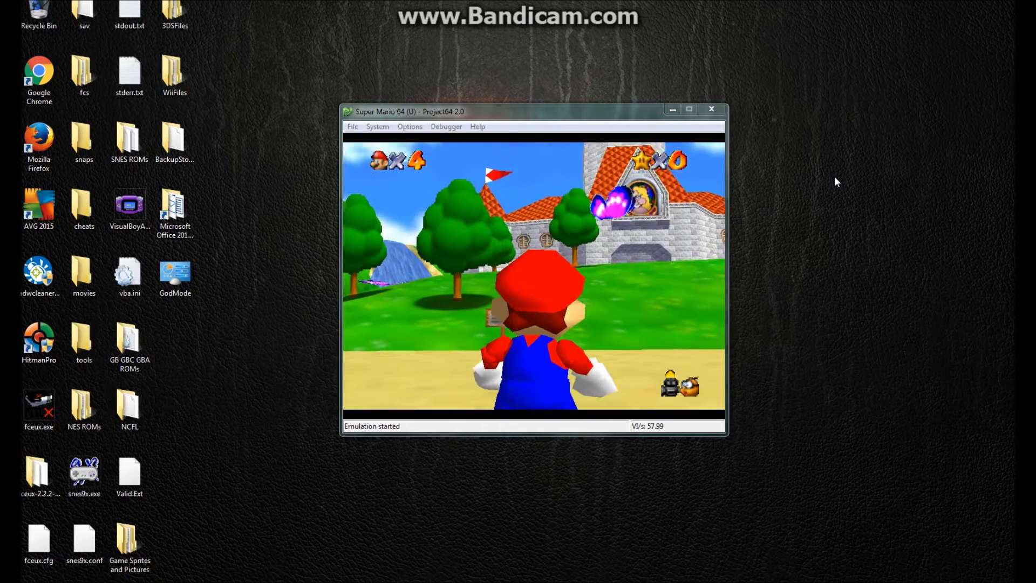
key("Right")
key("Left")
key("Down")
key("Right")
key("Up")
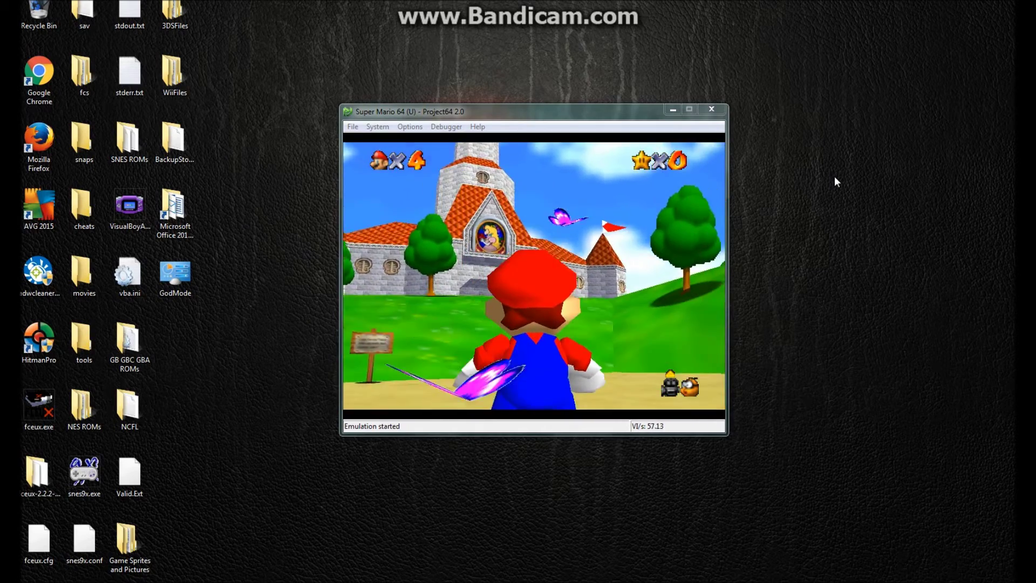
key("End")
- Run Mario along the sandy path toward the waterfall and past the castle's moat fence, jumping along the way
key("Right")
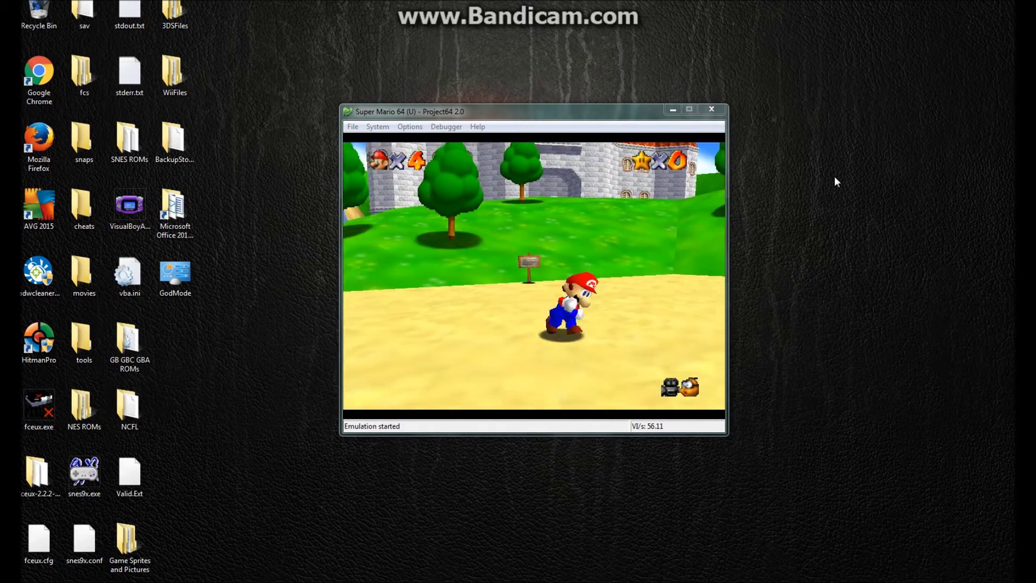
key("Up")
key("Left")
key("Down")
key("Up")
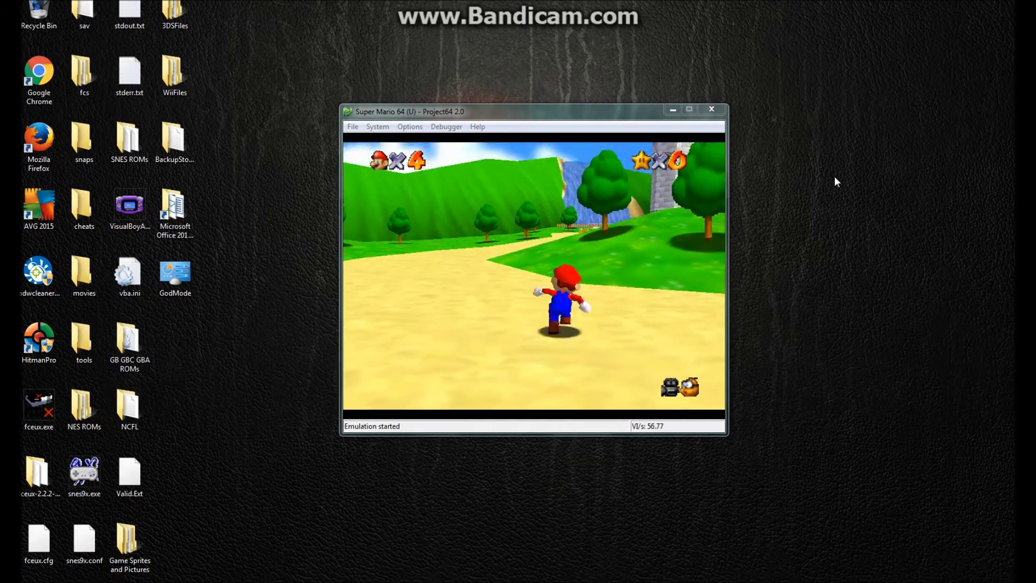
key("Left")
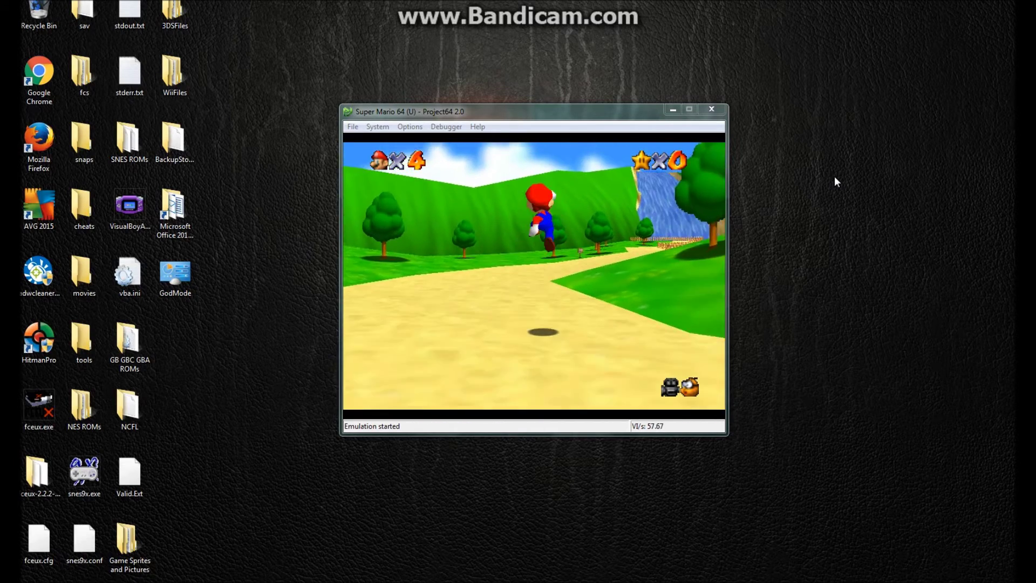
key("Up")
key("x")
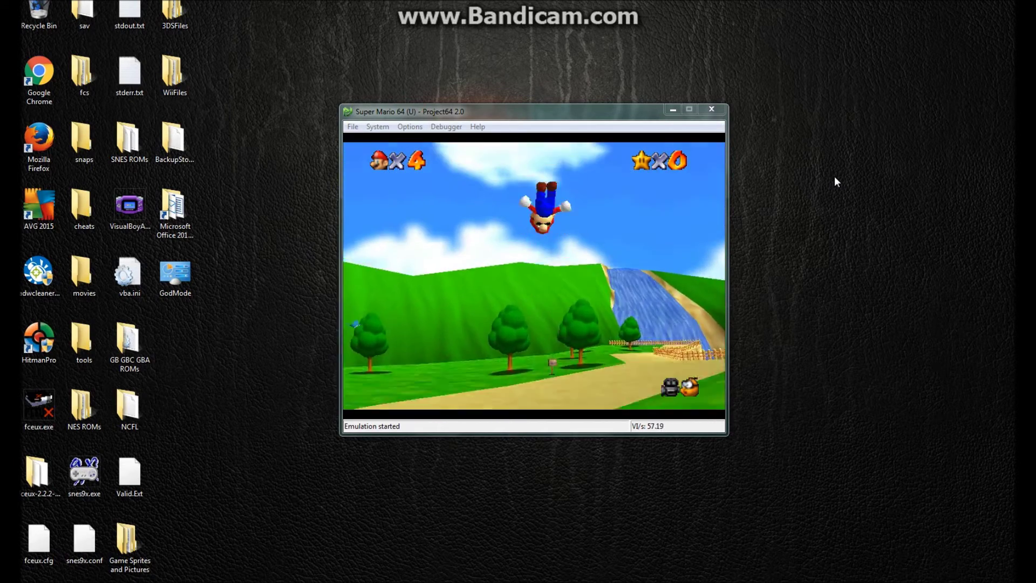
key("Right")
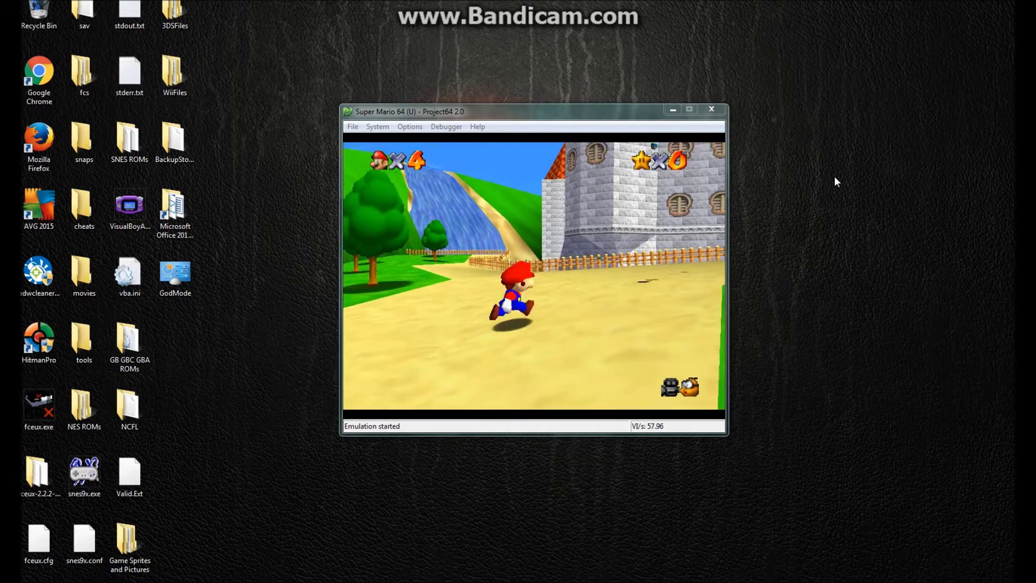
key("x")
key("Up")
key("x")
key("x")
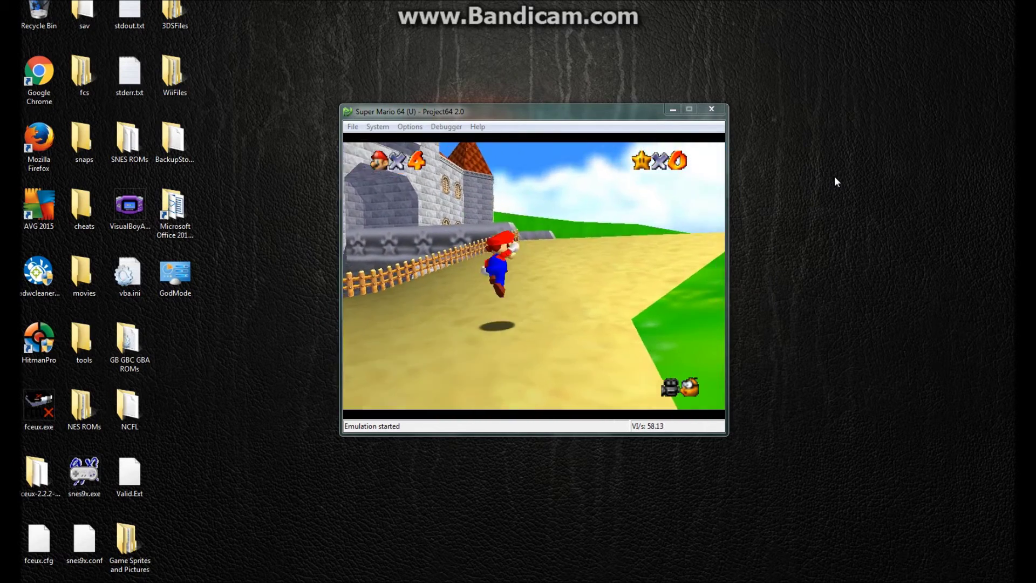
key("Up")
key("x")
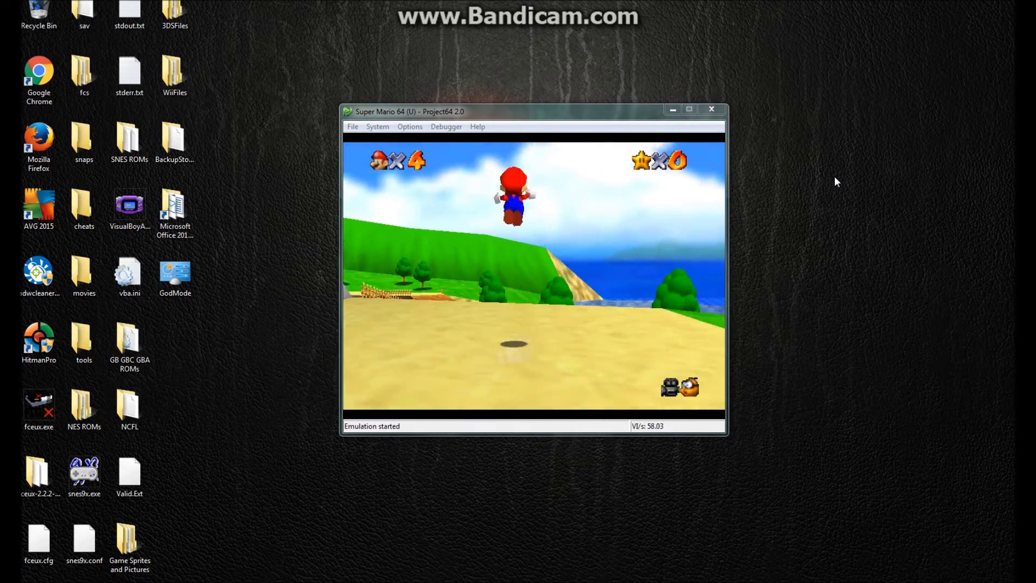
key("Down")
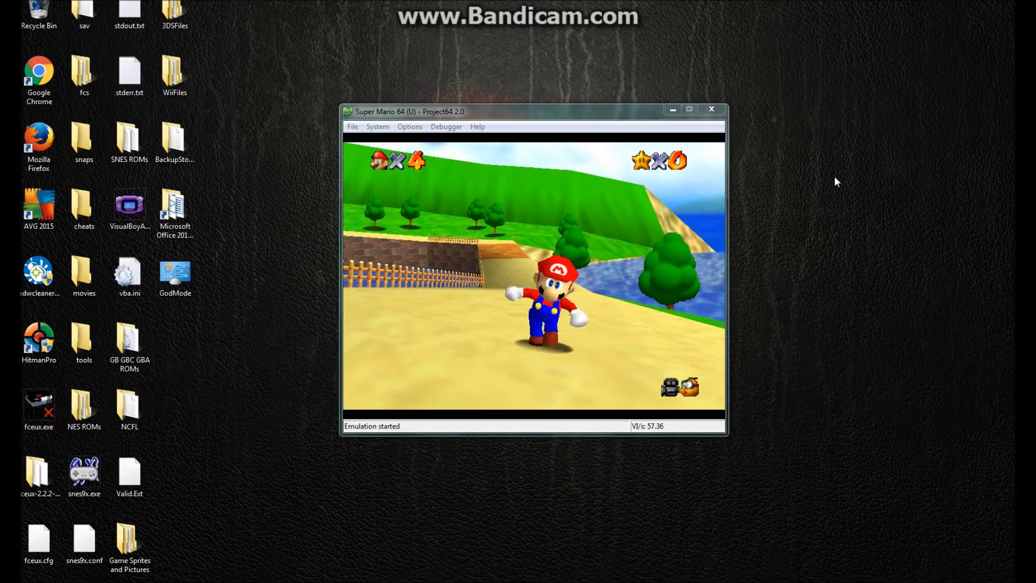
- Run and jump Mario back across the grass toward the wooden sign, and close the Project64 window
key("Right")
key("Right")
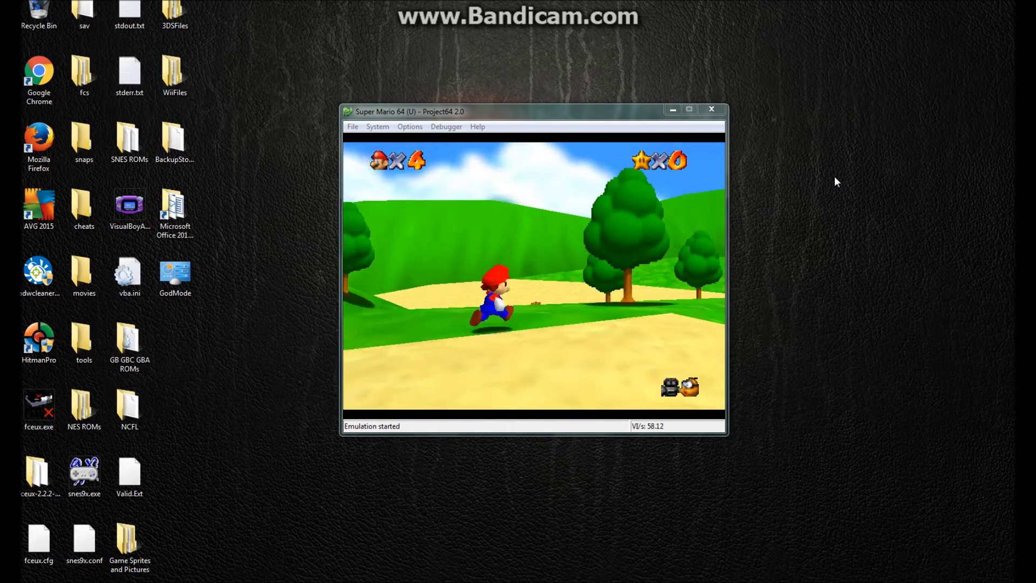
key("Up")
key("Up")
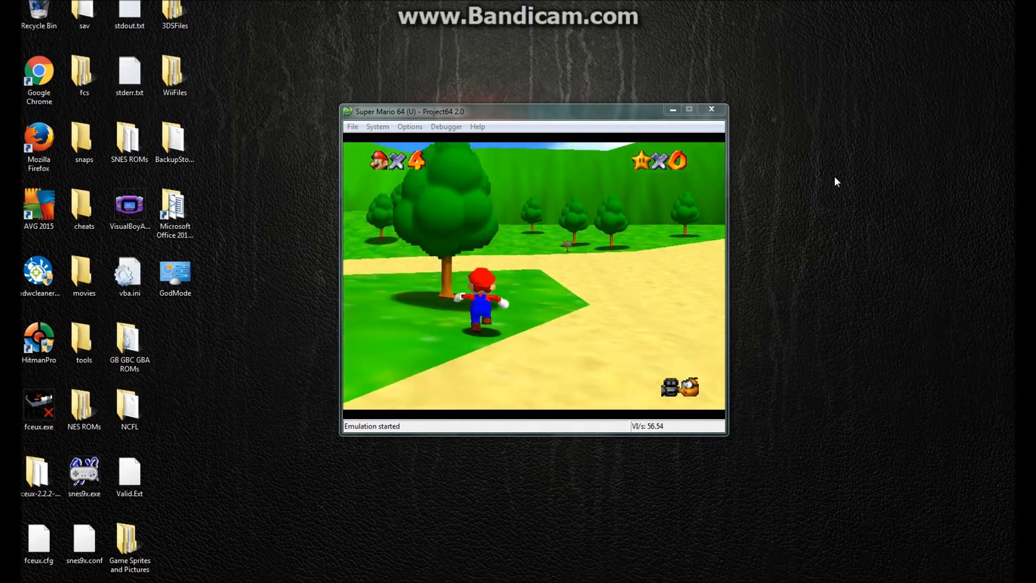
key("x")
key("x")
key("x")
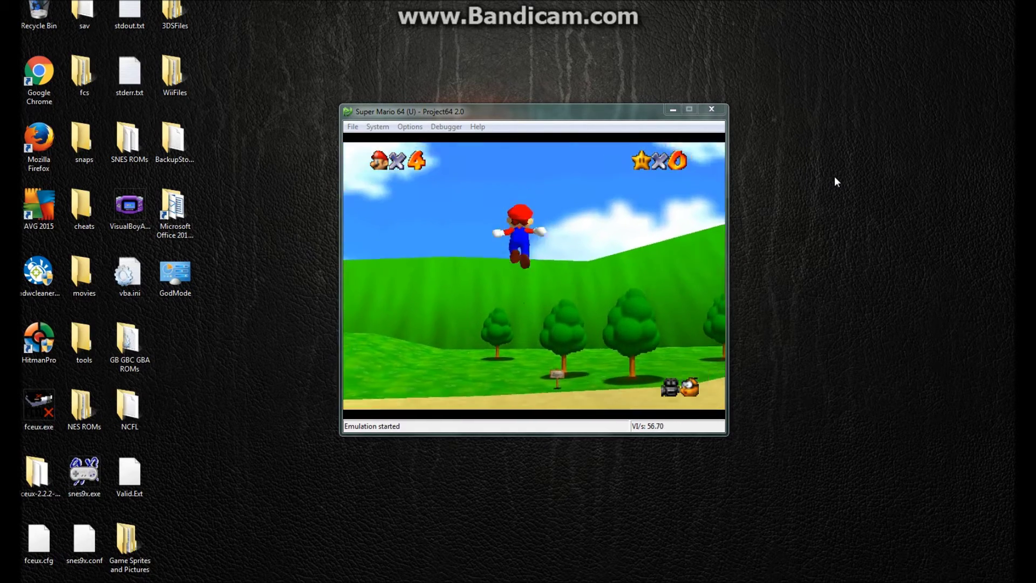
key("Down")
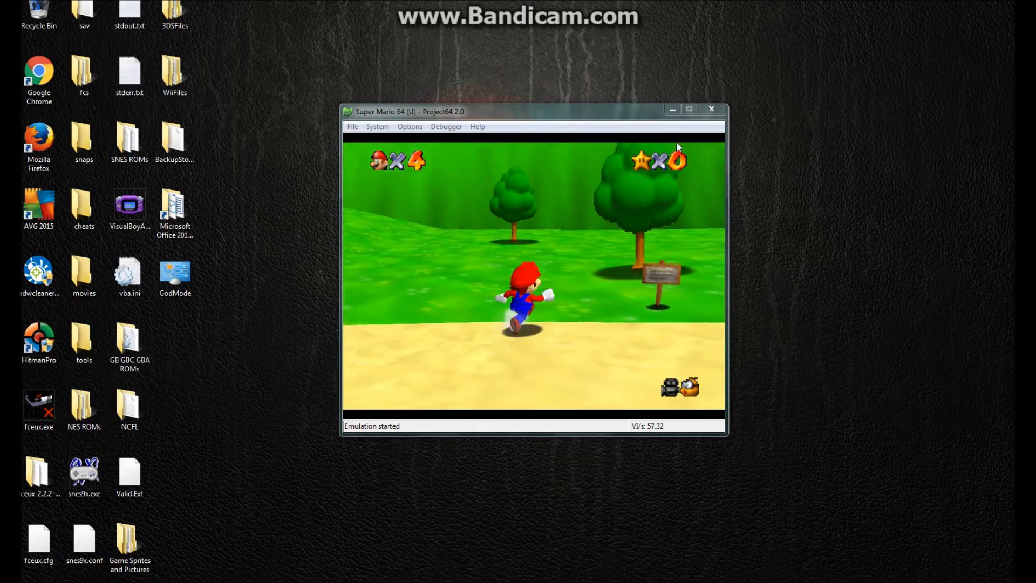
left_click(721, 111)
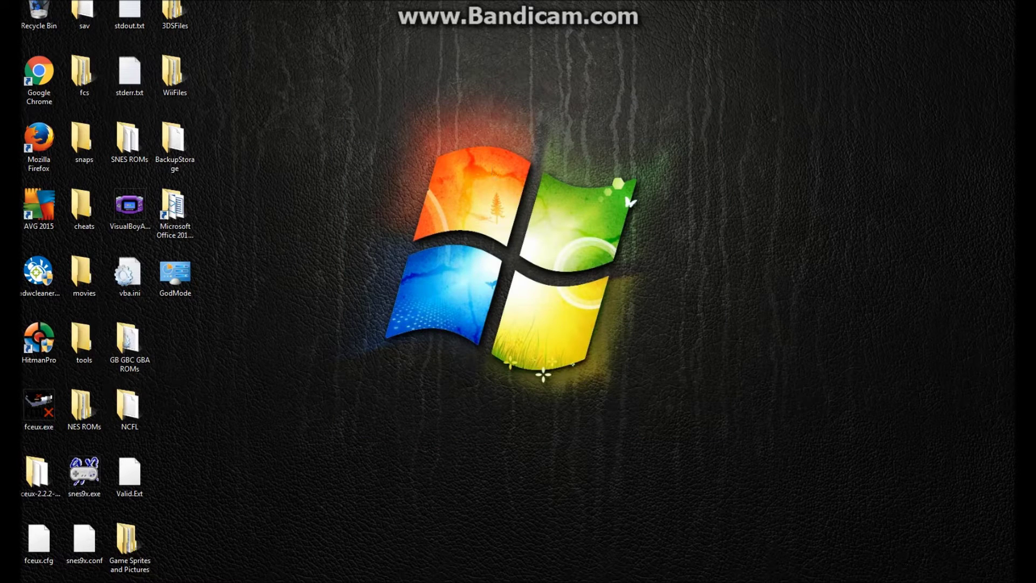
- Switch to Firefox, go back to ROMhacking.net's Super Mario 64 utilities list and look through its filters and entries
mouse_move(216, 573)
left_click(225, 498)
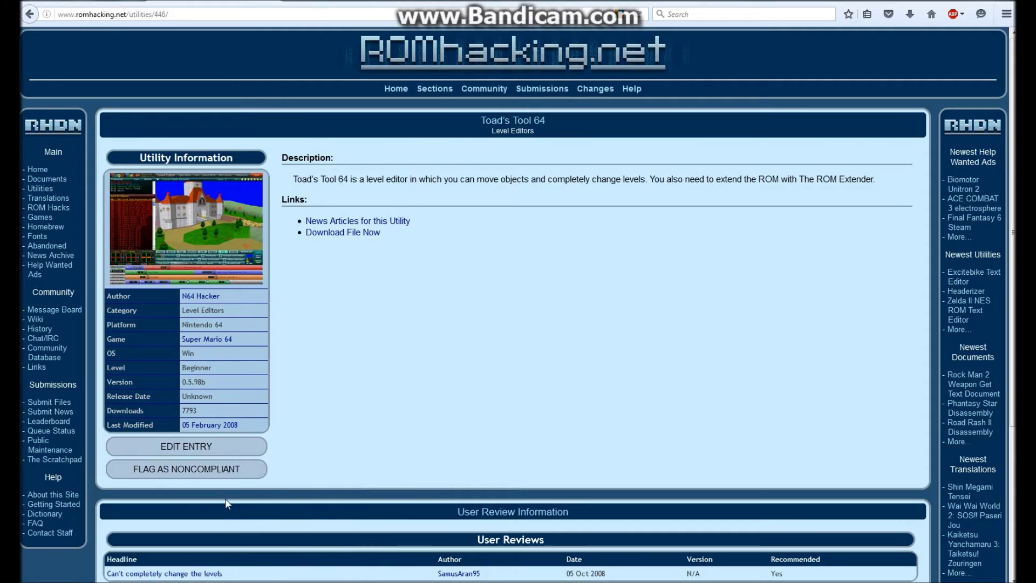
left_click(30, 13)
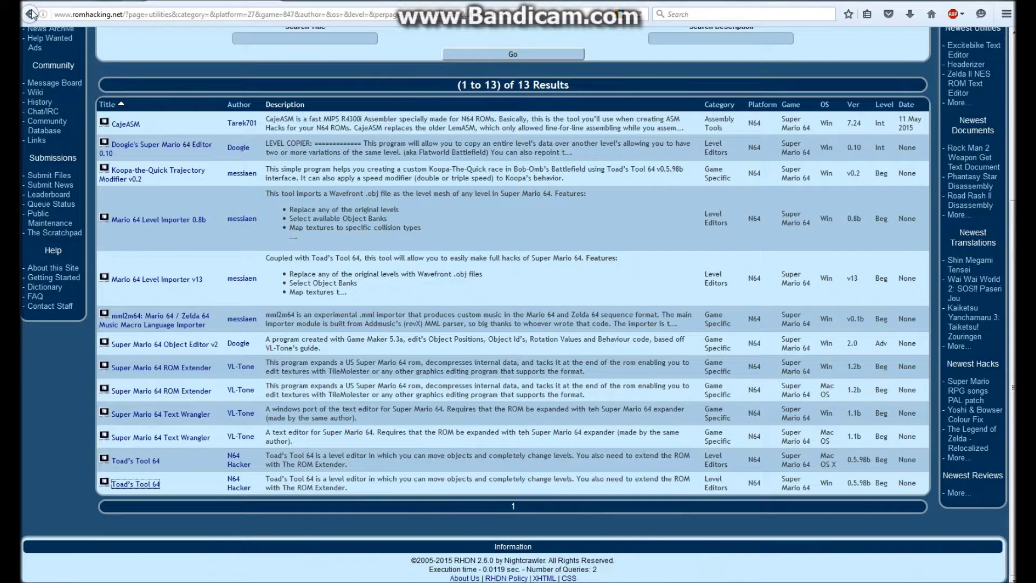
scroll(212, 267, "up", 5)
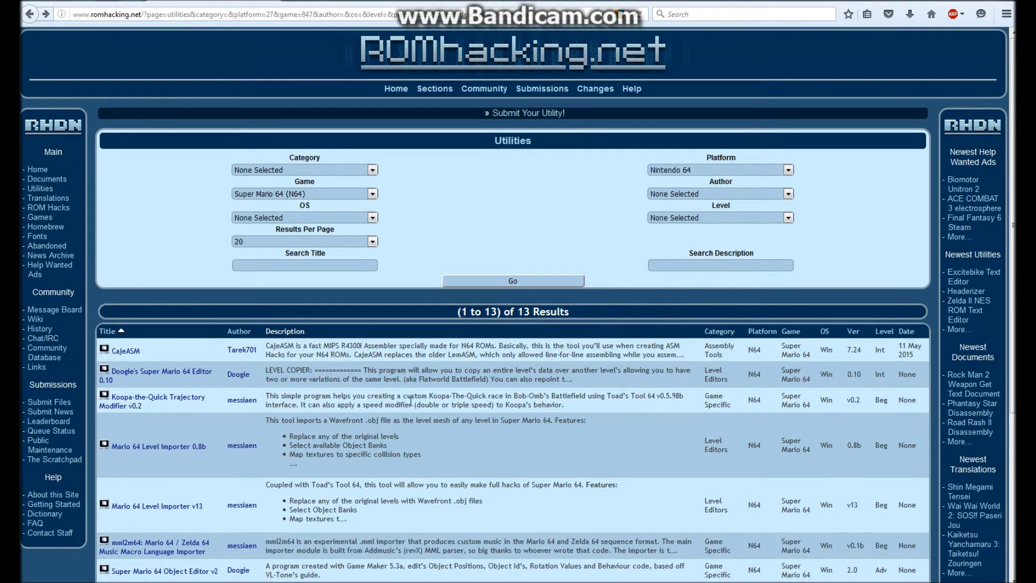
scroll(369, 392, "down", 4)
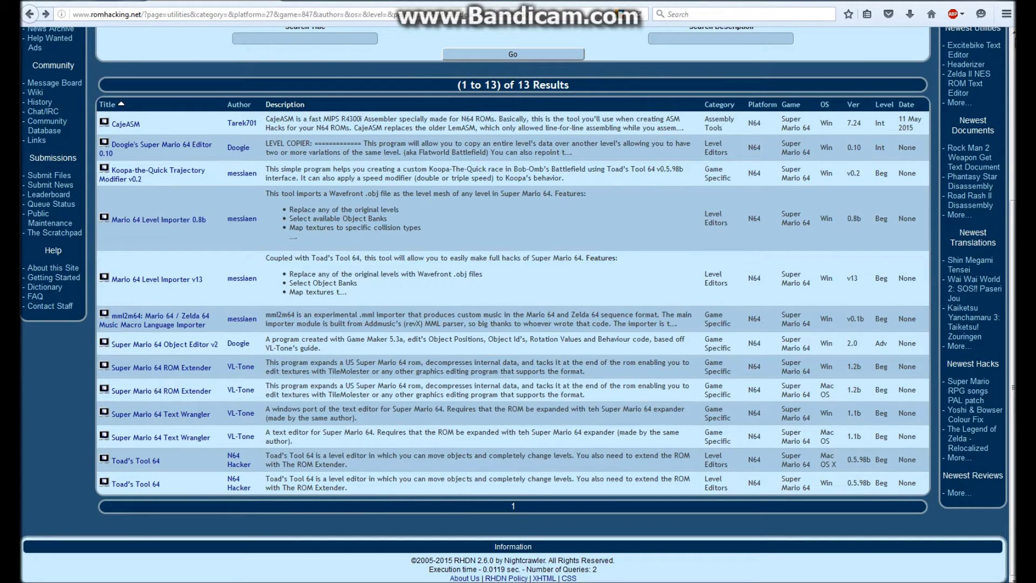
- Open the Windows version of Toad's Tool 64 and read its description, including the ROM Extender requirement
left_click(145, 485)
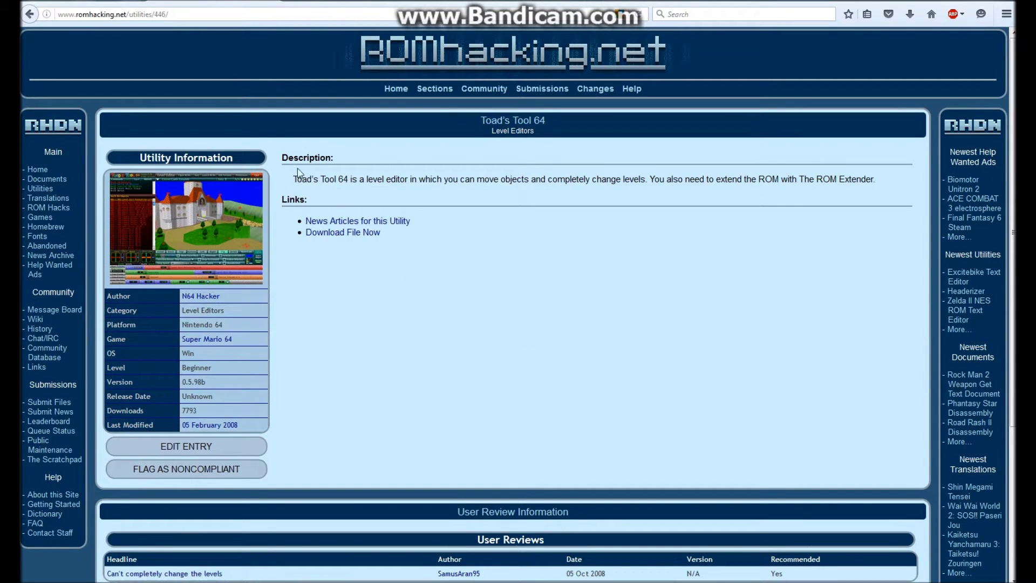
left_click_drag(300, 179, 648, 178)
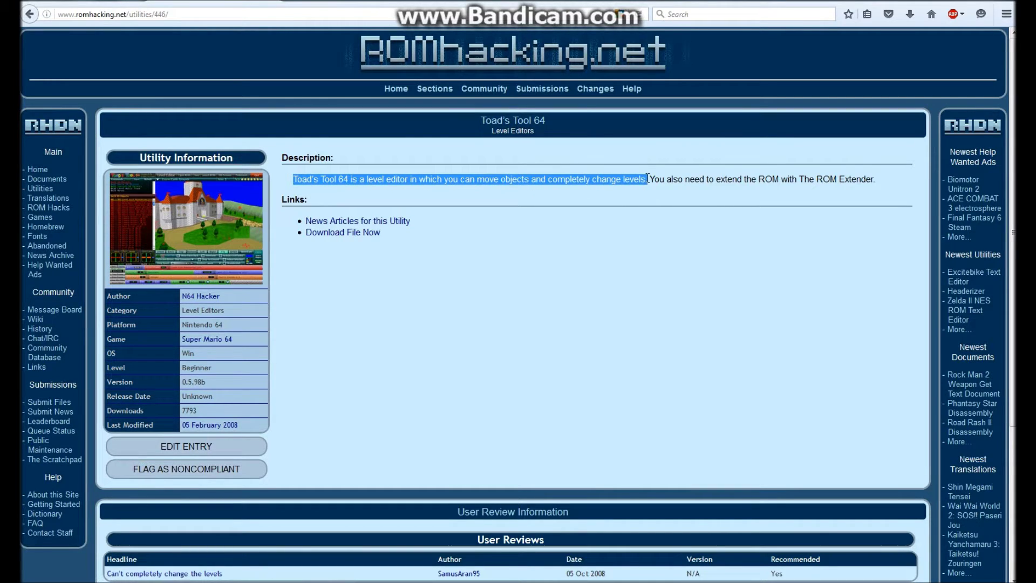
left_click(654, 207)
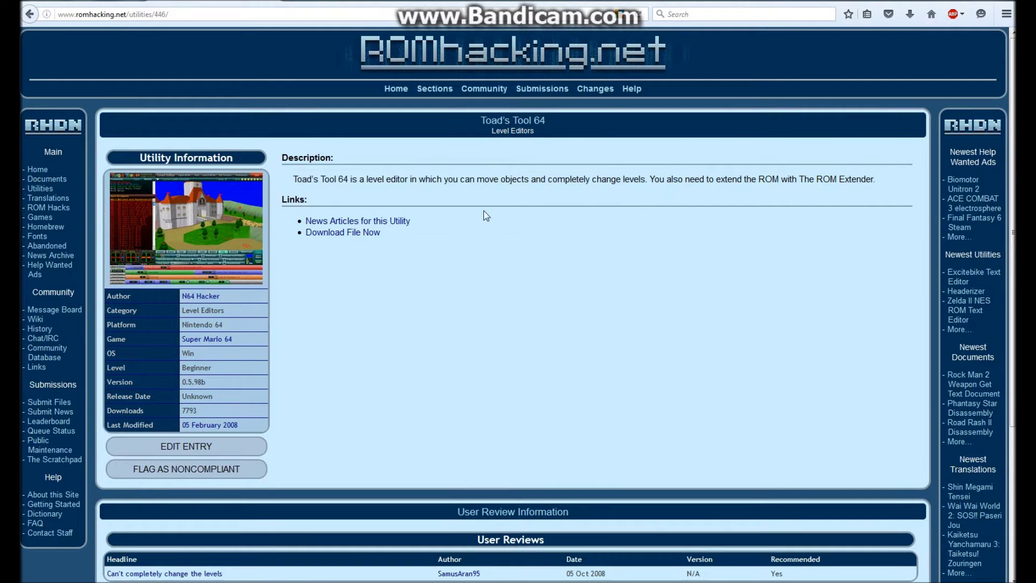
scroll(278, 223, "down", 4)
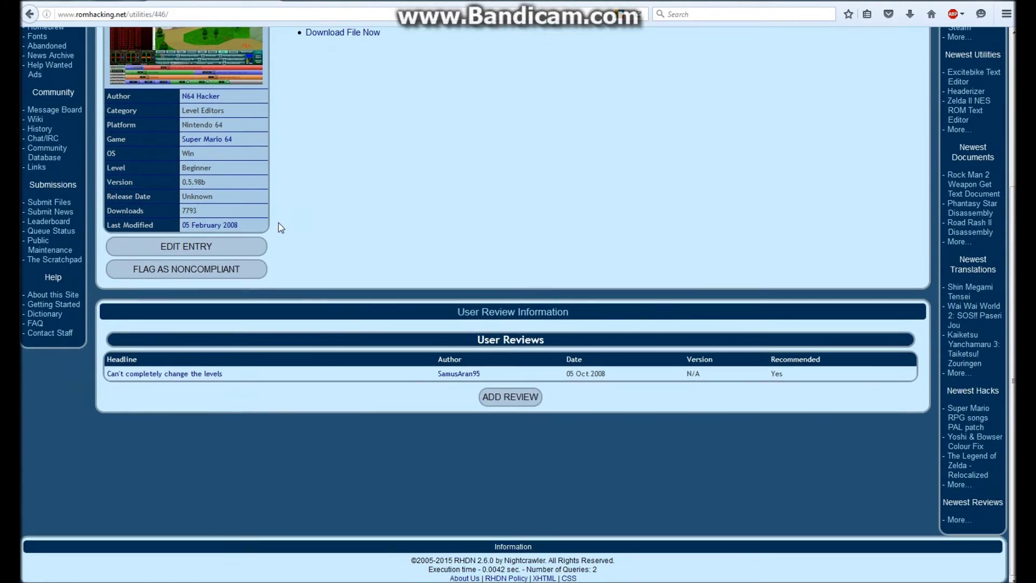
scroll(279, 222, "up", 4)
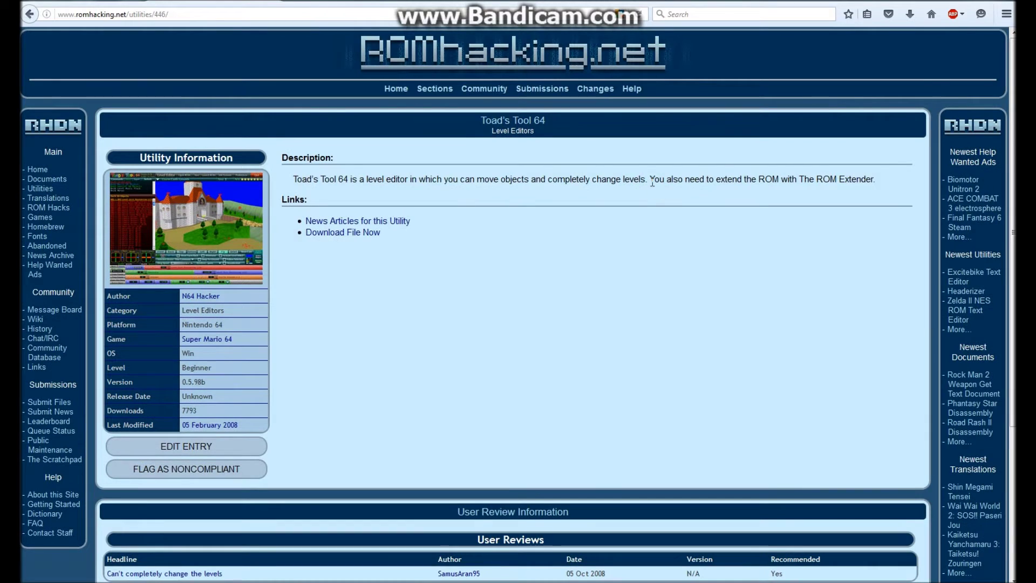
left_click_drag(651, 180, 889, 183)
left_click(469, 243)
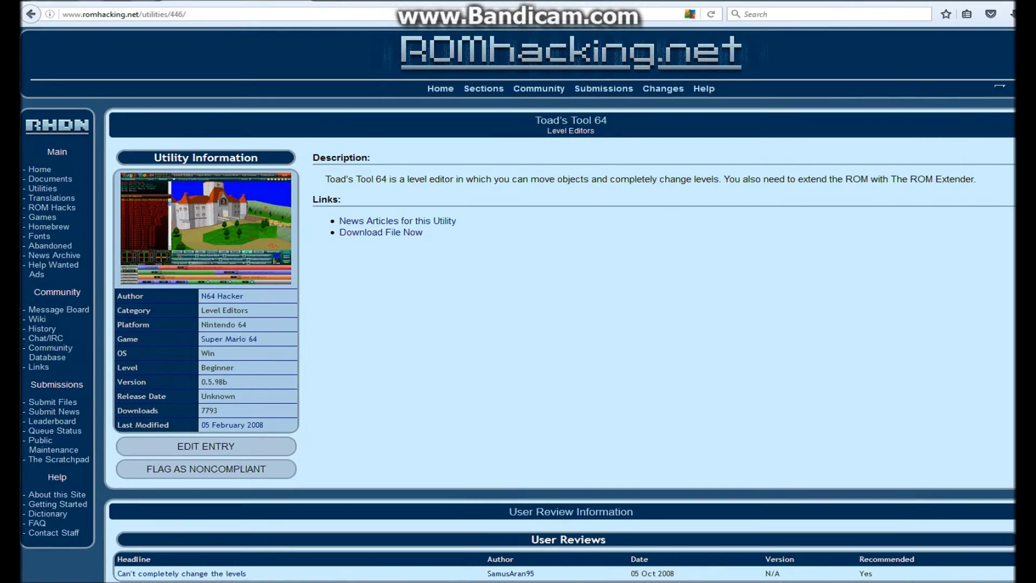
- Switch to the x32 File Explorer window and view the ROMs folder inside Nintendo64
key("super+d")
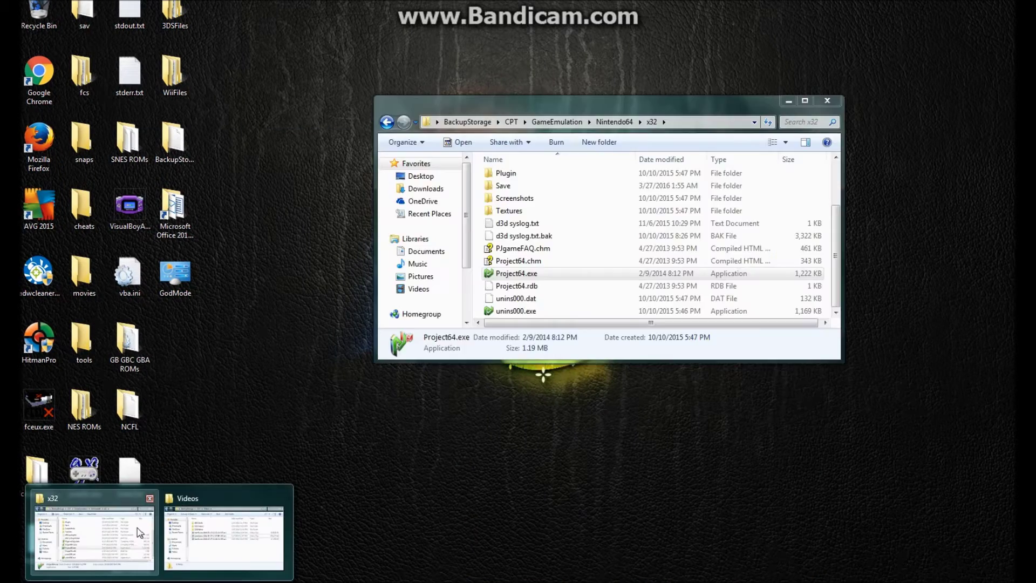
left_click(91, 537)
left_click(615, 121)
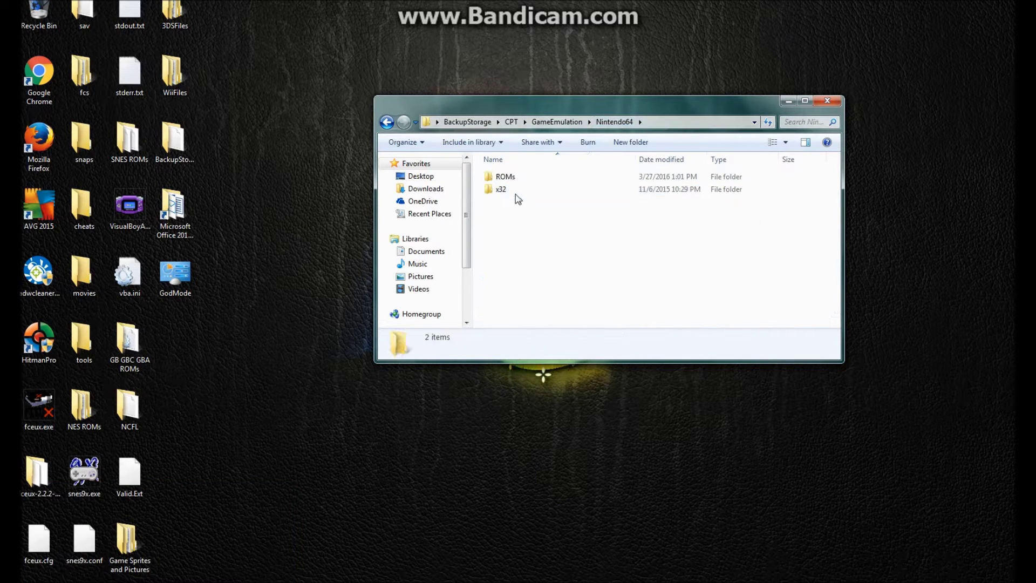
left_click(545, 181)
double_click(548, 178)
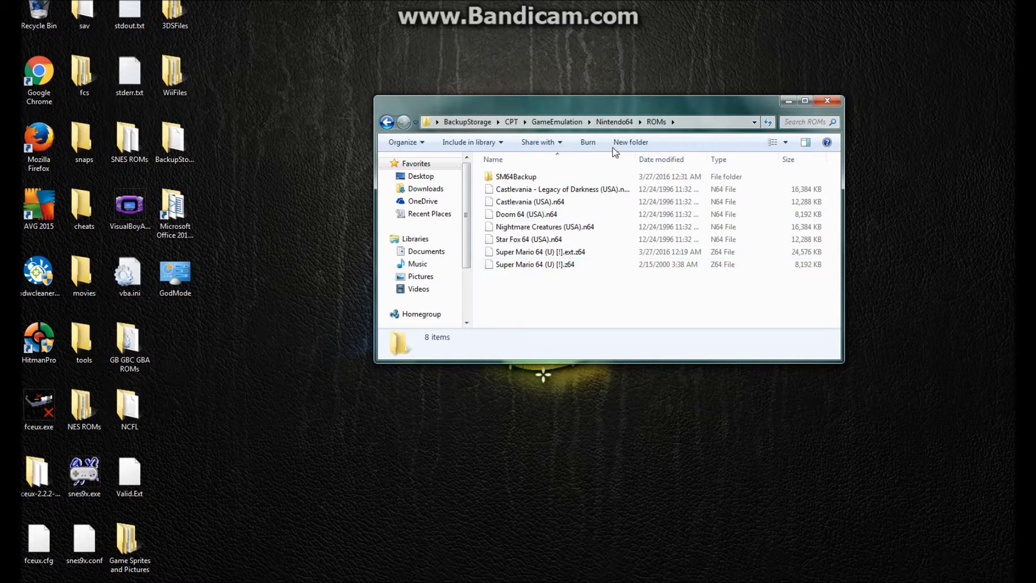
- Go up to the GameEmulation folder and open the N64 folder inside Modifying
left_click(615, 122)
left_click(553, 122)
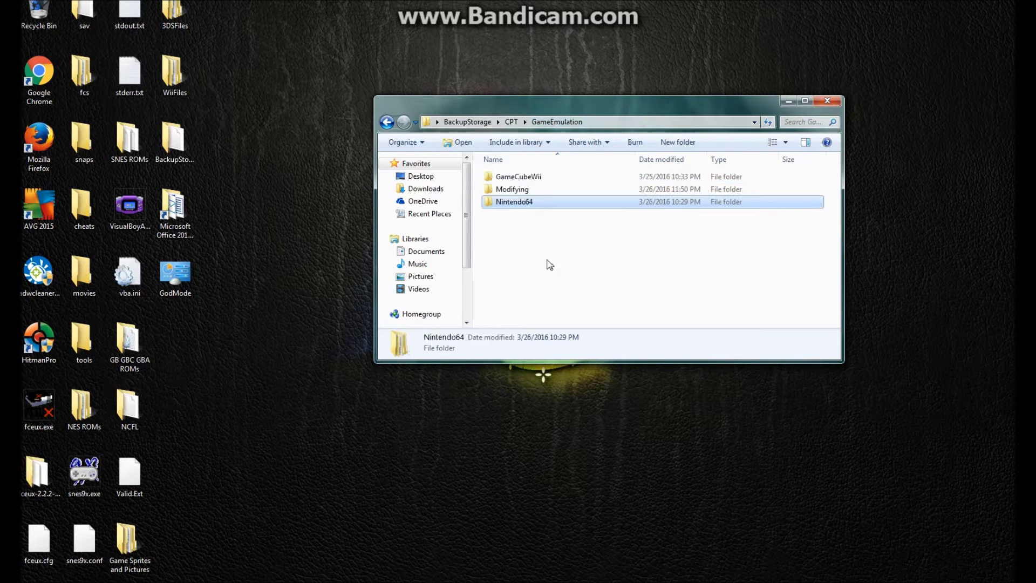
left_click(528, 213)
double_click(515, 189)
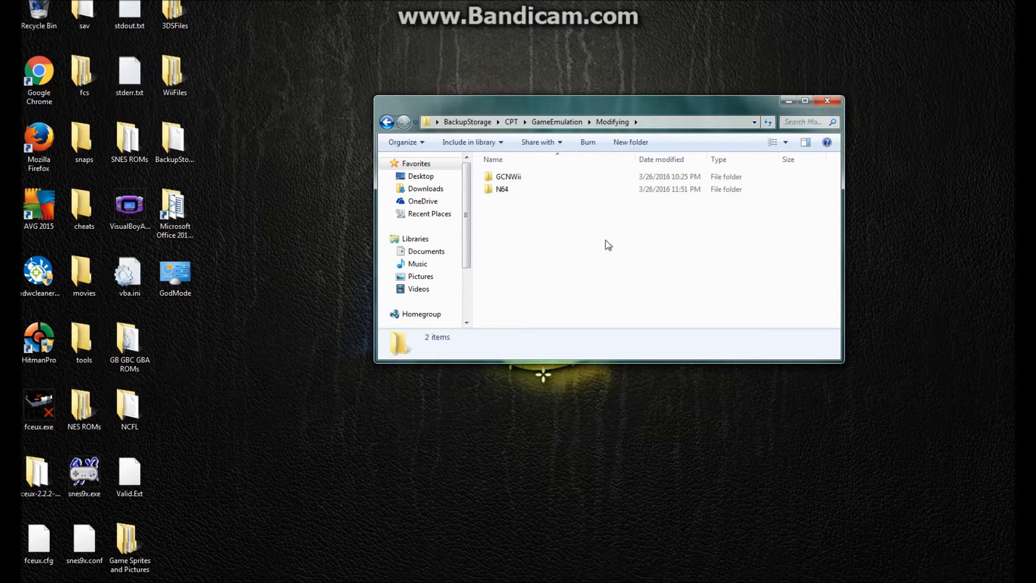
mouse_move(525, 189)
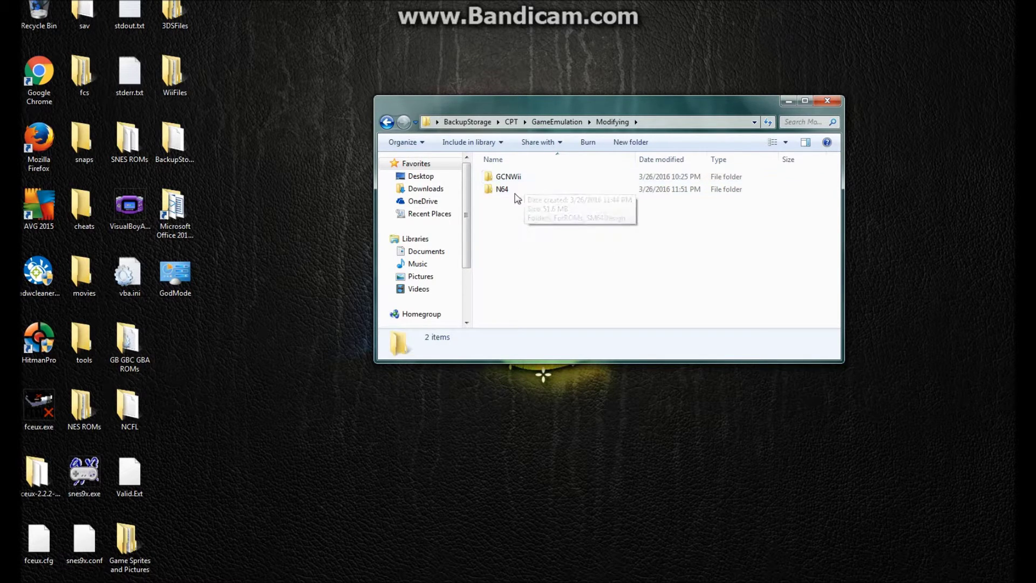
double_click(515, 192)
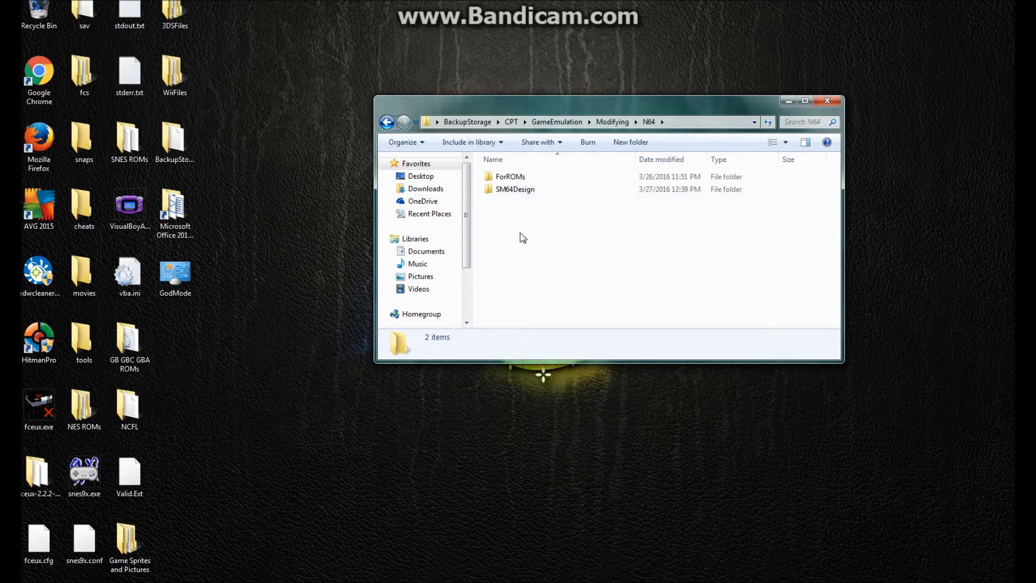
- Open the SM64Size folder inside ForROMs and view the ROM Extender files it contains
double_click(502, 178)
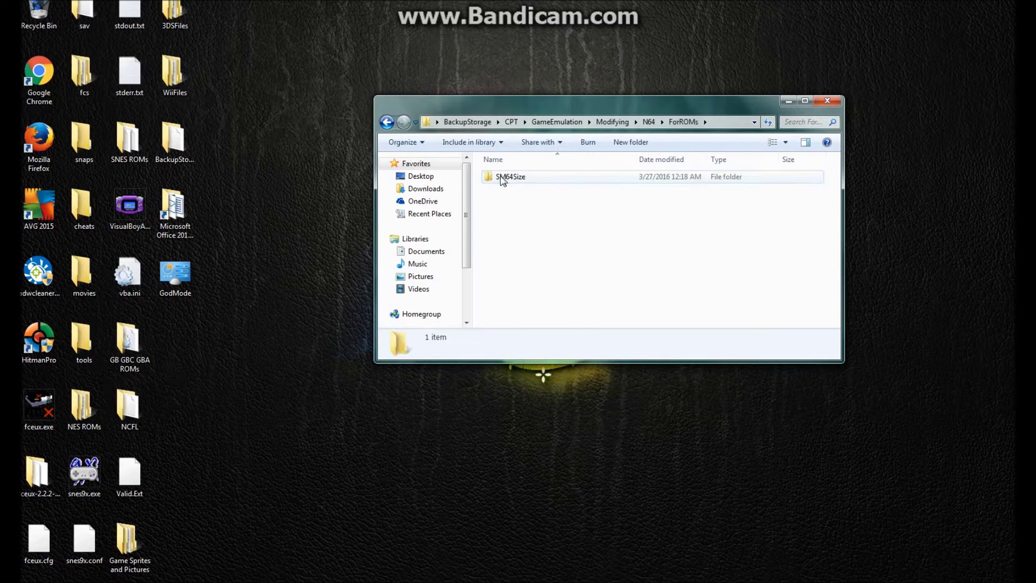
double_click(546, 178)
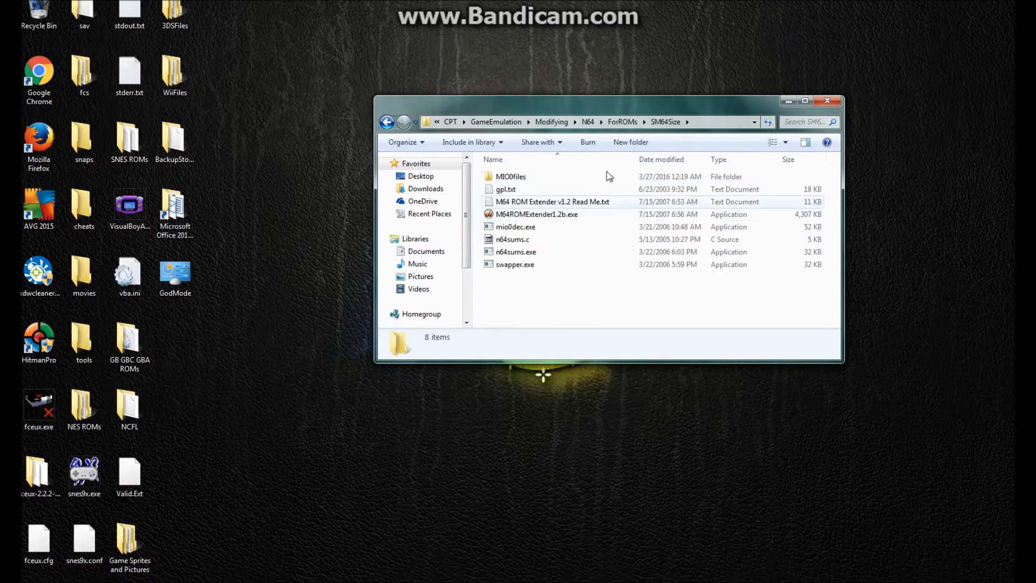
left_click_drag(604, 114, 558, 134)
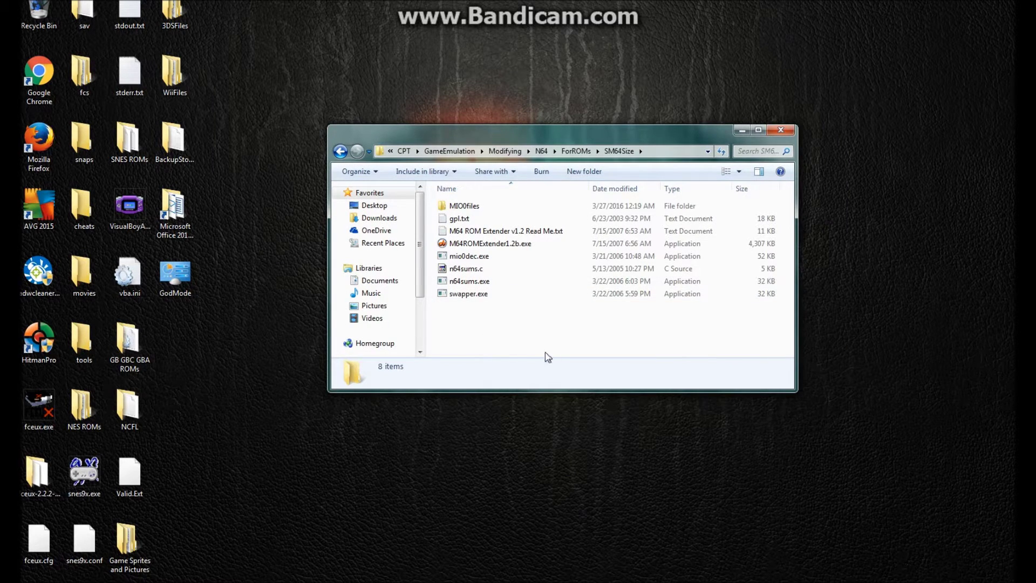
left_click_drag(530, 132, 496, 126)
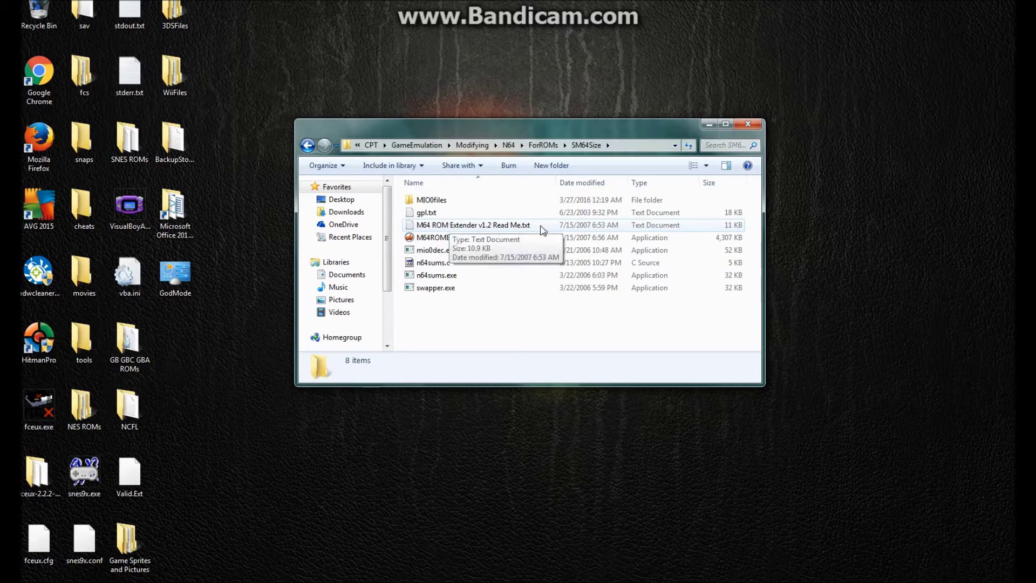
- Open M64 ROM Extender v1.2 Read Me.txt and examine which Super Mario 64 ROM version the extender requires
double_click(439, 227)
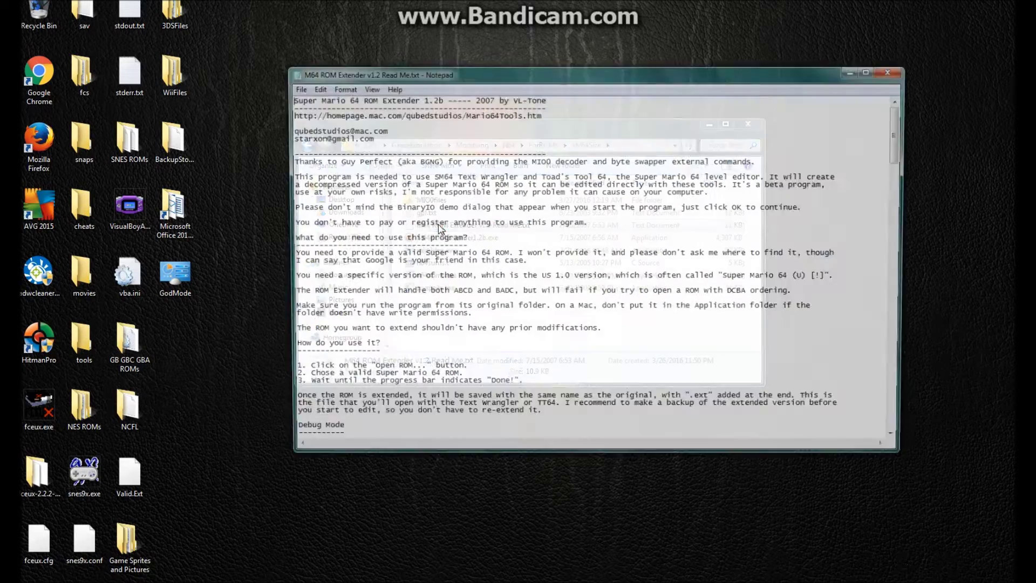
left_click_drag(542, 84, 486, 87)
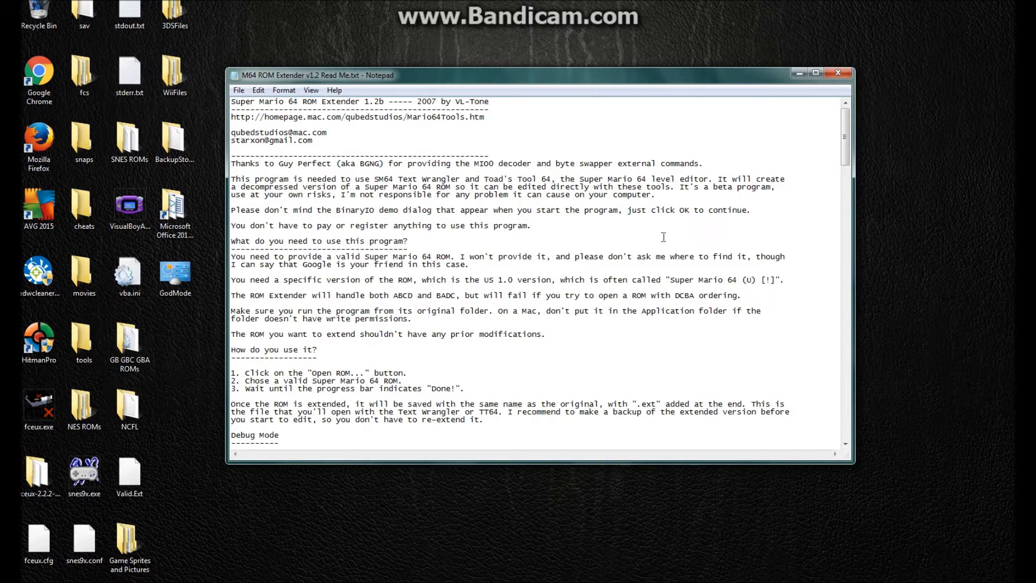
scroll(409, 241, "down", 2)
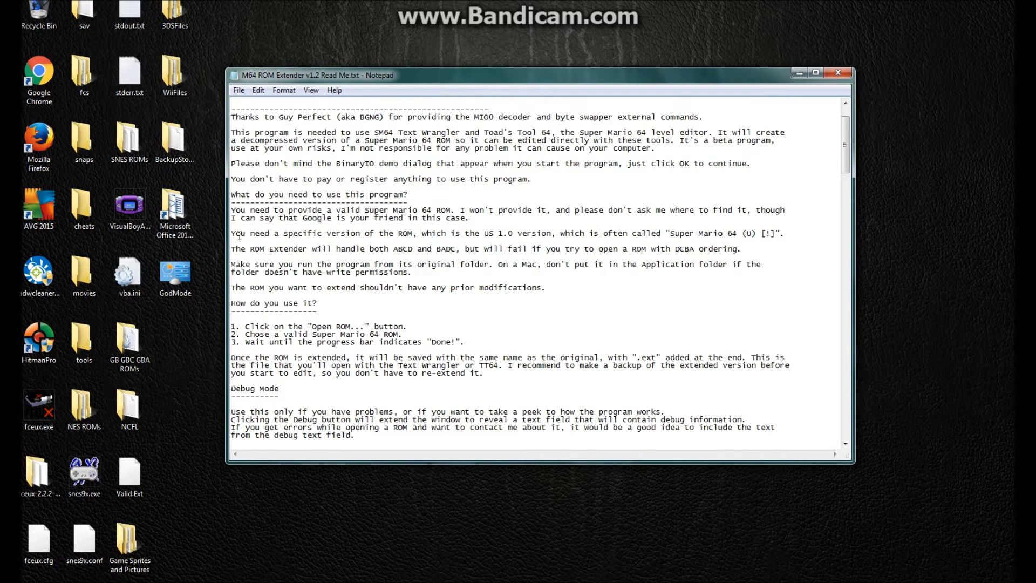
left_click_drag(234, 234, 725, 233)
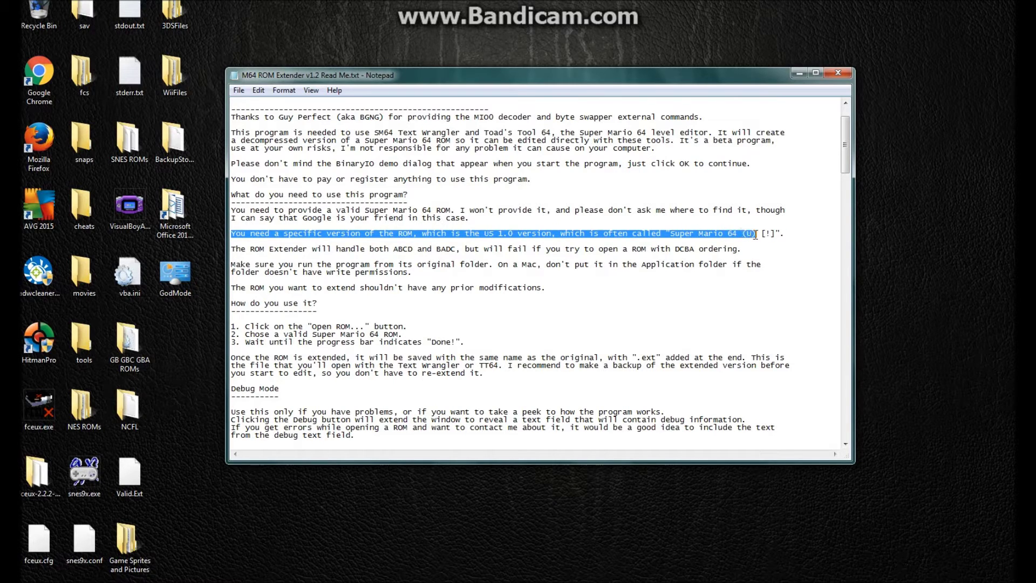
left_click_drag(777, 234, 788, 238)
left_click(763, 232)
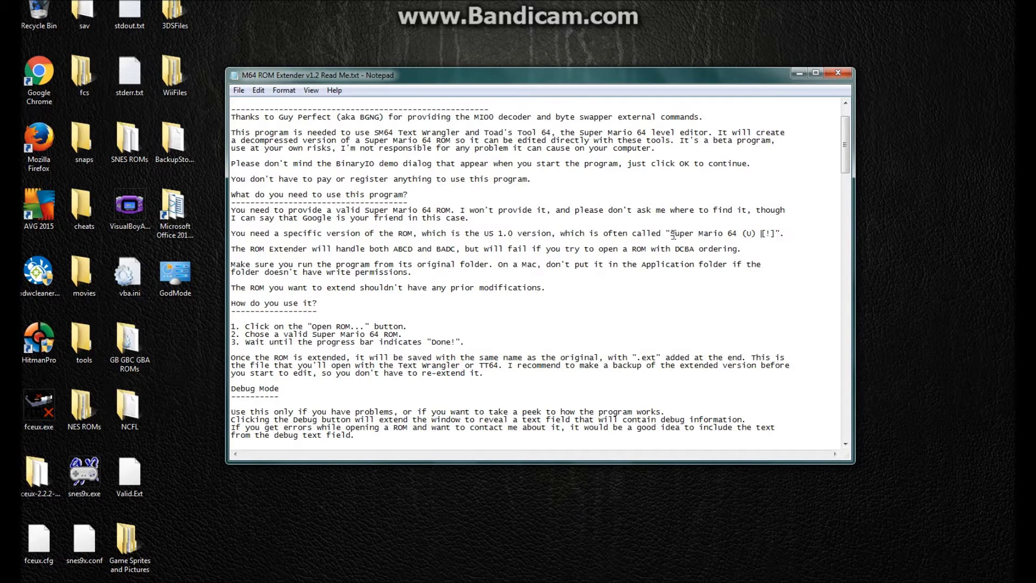
left_click_drag(673, 235, 774, 233)
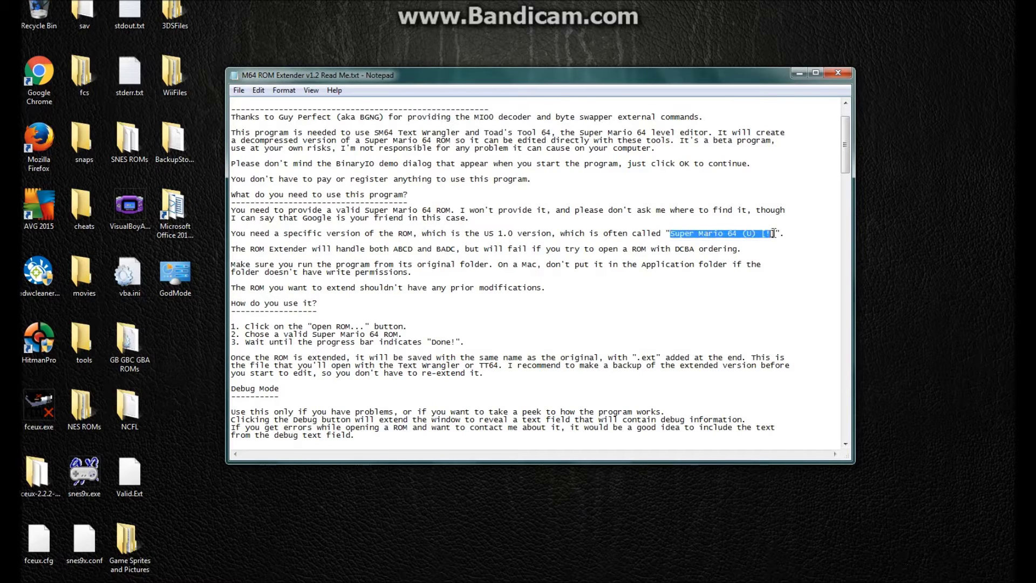
left_click(695, 235)
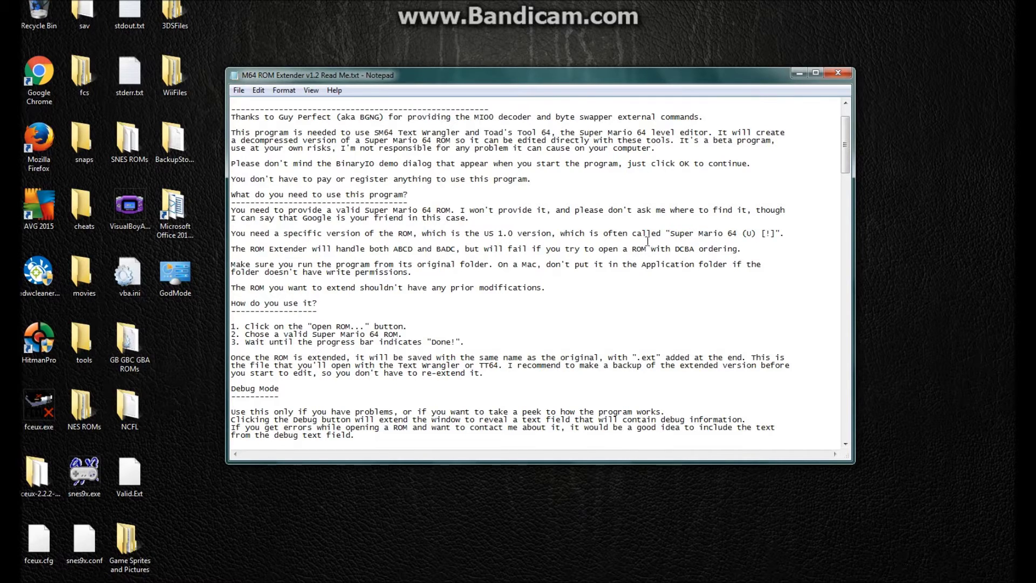
- Read the instructions for extending a ROM in the ROM Extender read-me, including the Open ROM step, and close the file
scroll(648, 241, "down", 3)
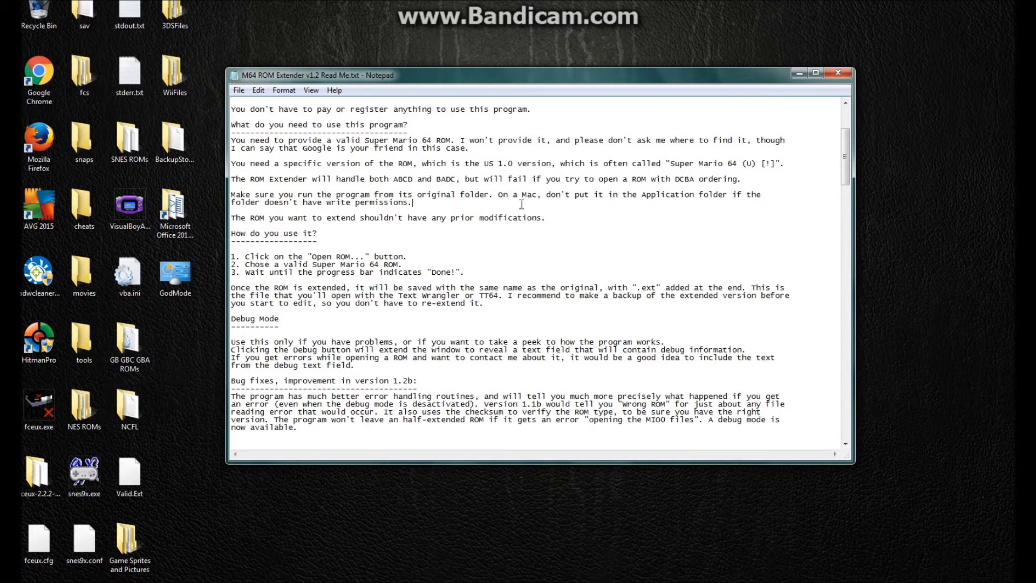
scroll(547, 210, "down", 1)
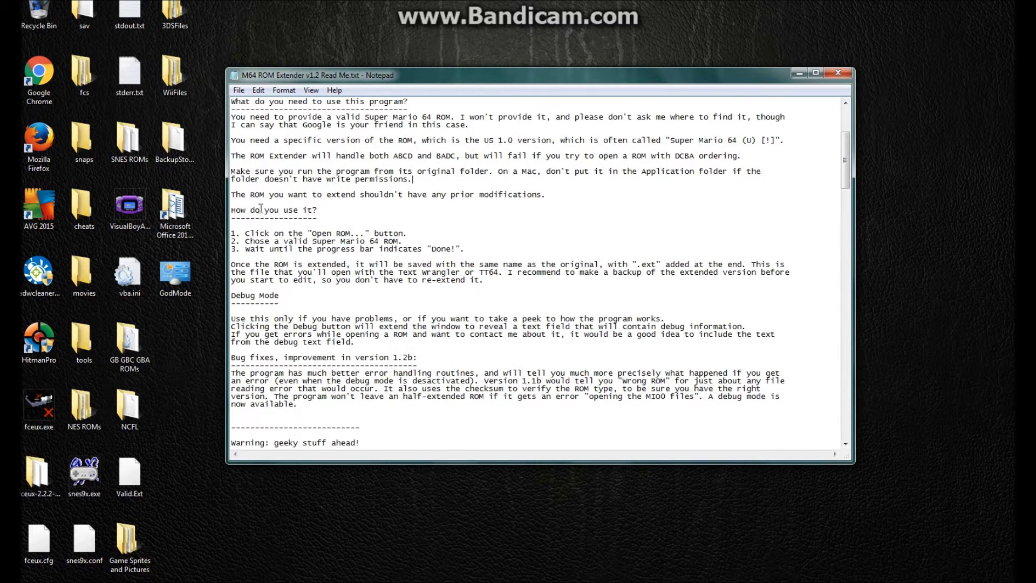
scroll(397, 232, "down", 1)
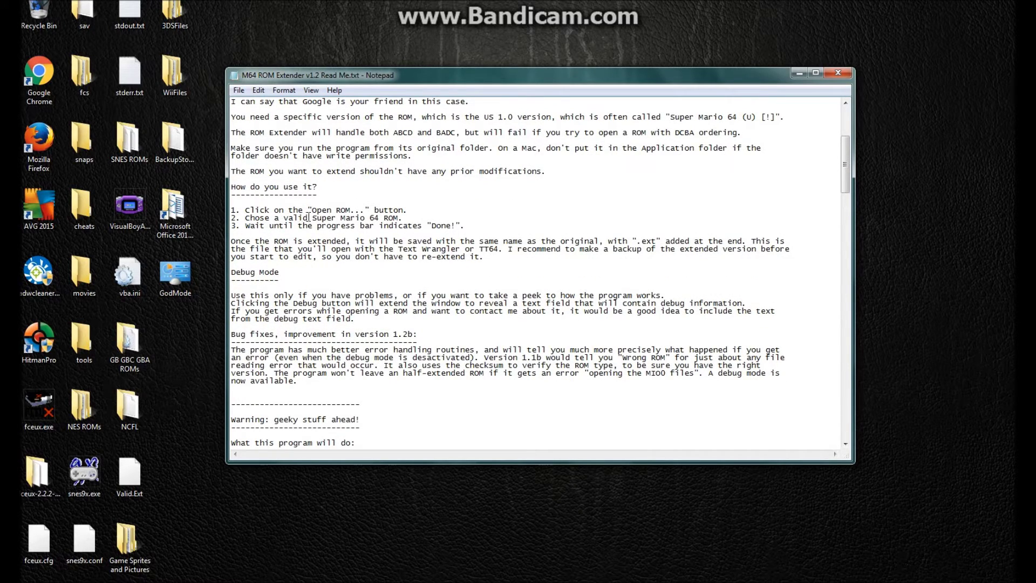
left_click_drag(242, 211, 419, 211)
left_click(420, 212)
scroll(466, 214, "up", 7)
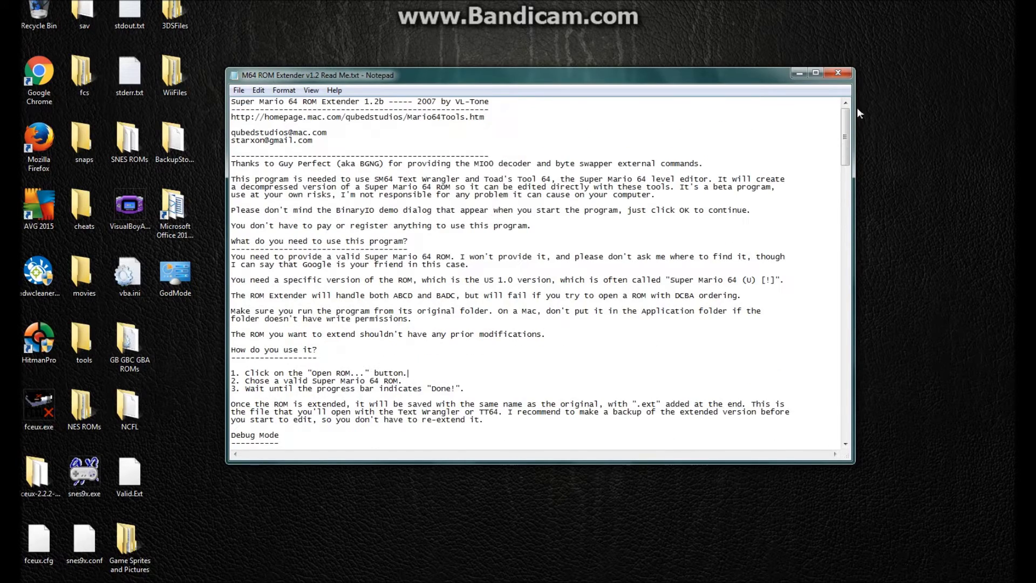
left_click(838, 73)
left_click(475, 299)
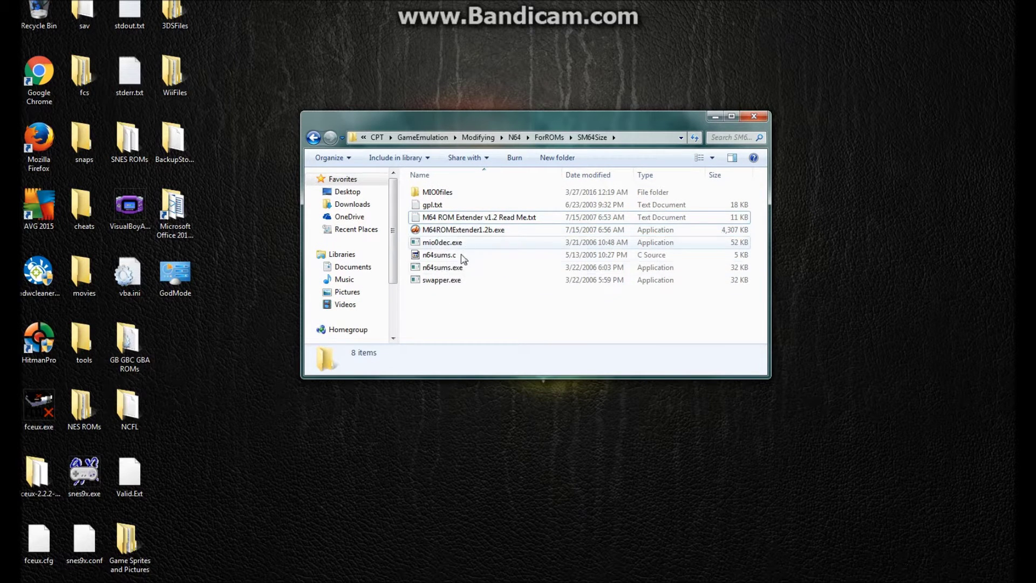
- Run M64ROMExtender1.2b.exe, view the Super Mario 64 ROM Extender window and close it
double_click(451, 230)
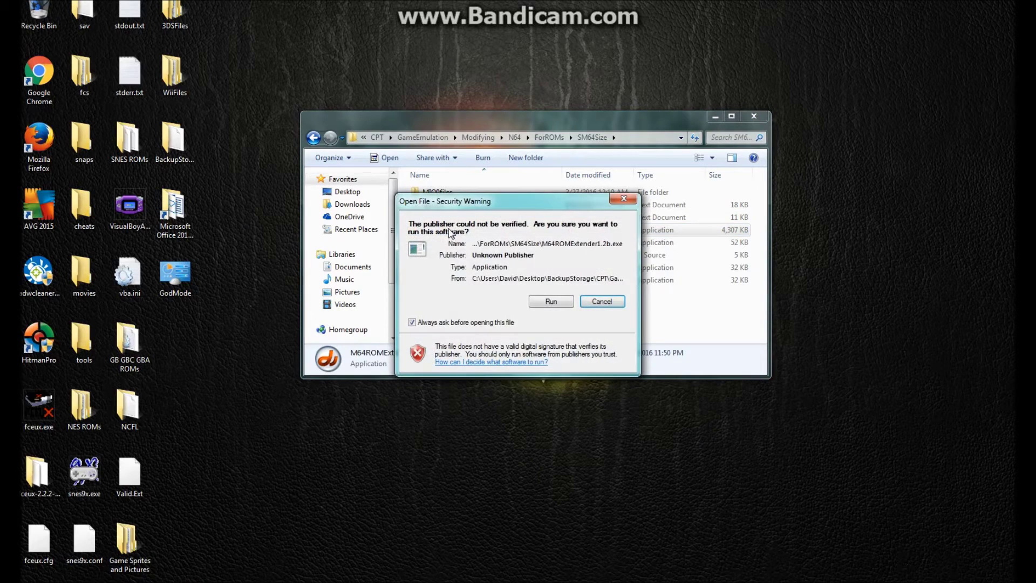
left_click(548, 302)
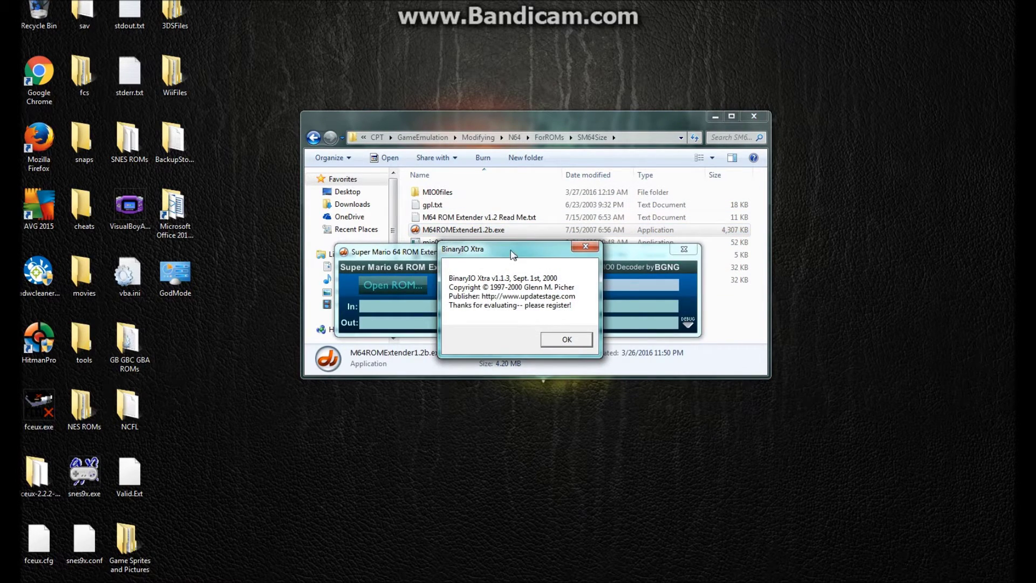
mouse_move(513, 255)
left_mouse_down()
mouse_move(576, 250)
mouse_move(506, 245)
left_mouse_up()
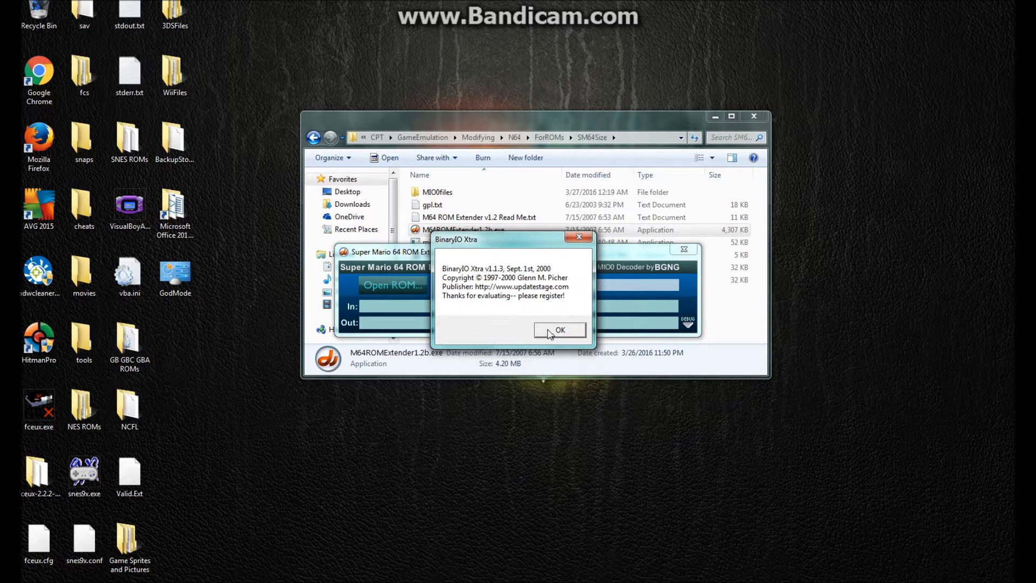
left_click(550, 333)
left_click_drag(518, 266, 525, 204)
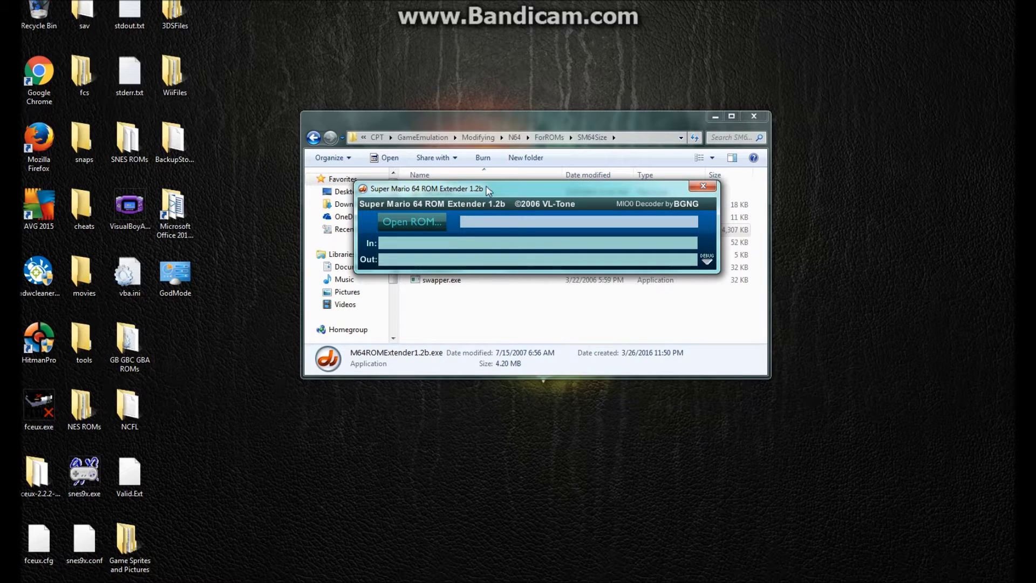
left_click_drag(487, 190, 541, 214)
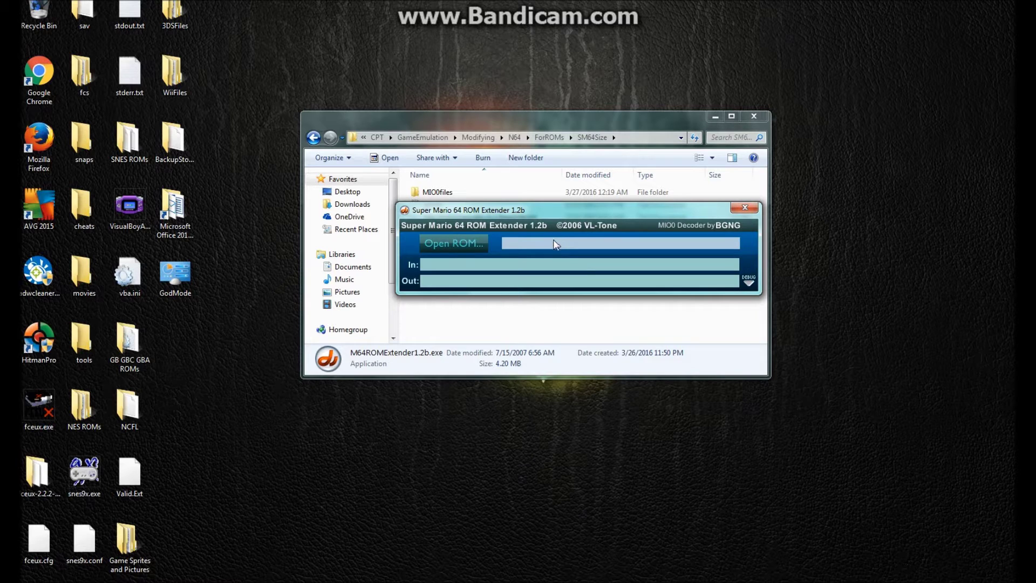
left_click(745, 208)
- Go up to the GameEmulation folder and view the Super Mario 64 files in the Nintendo64 ROMs folder
left_click(549, 137)
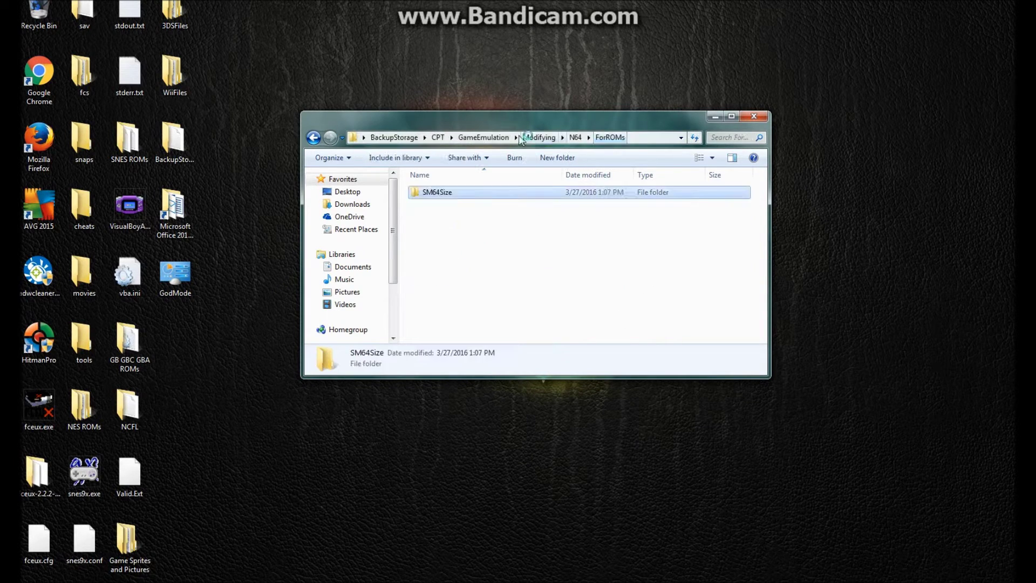
left_click(539, 137)
left_click(484, 137)
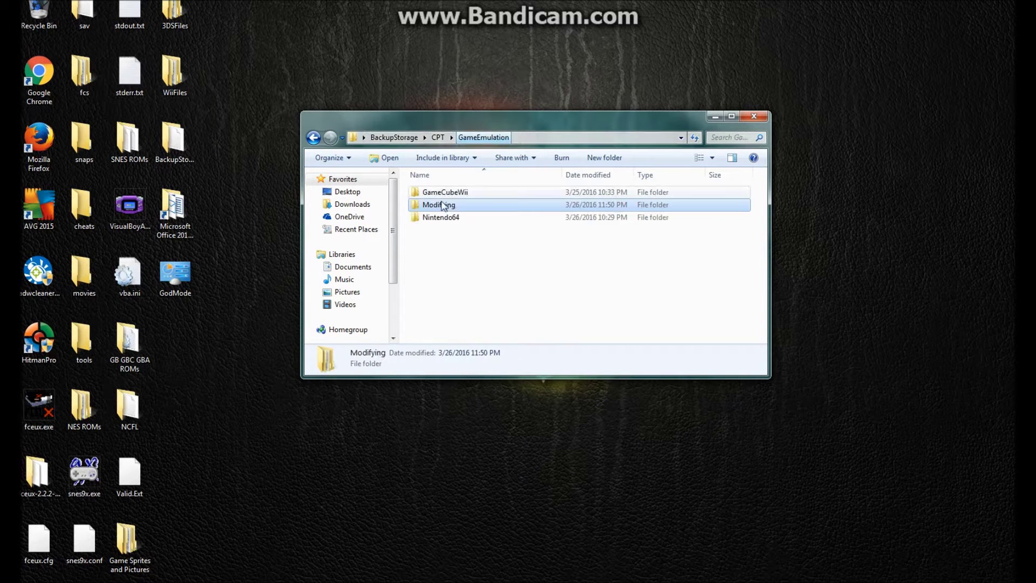
double_click(438, 217)
double_click(432, 192)
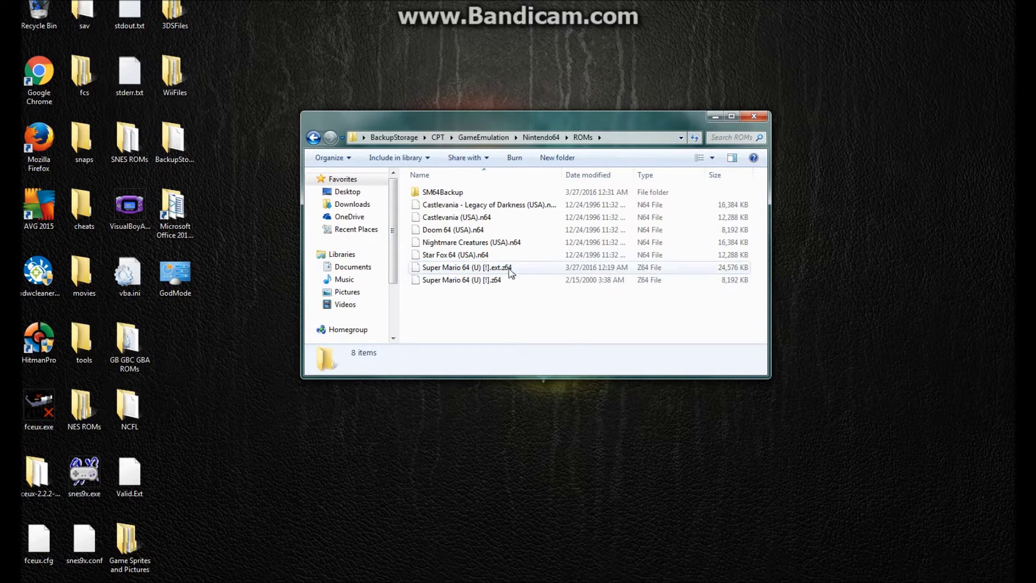
- Return to GameEmulation and open the SM64Design folder inside Modifying's N64 folder
left_click(543, 137)
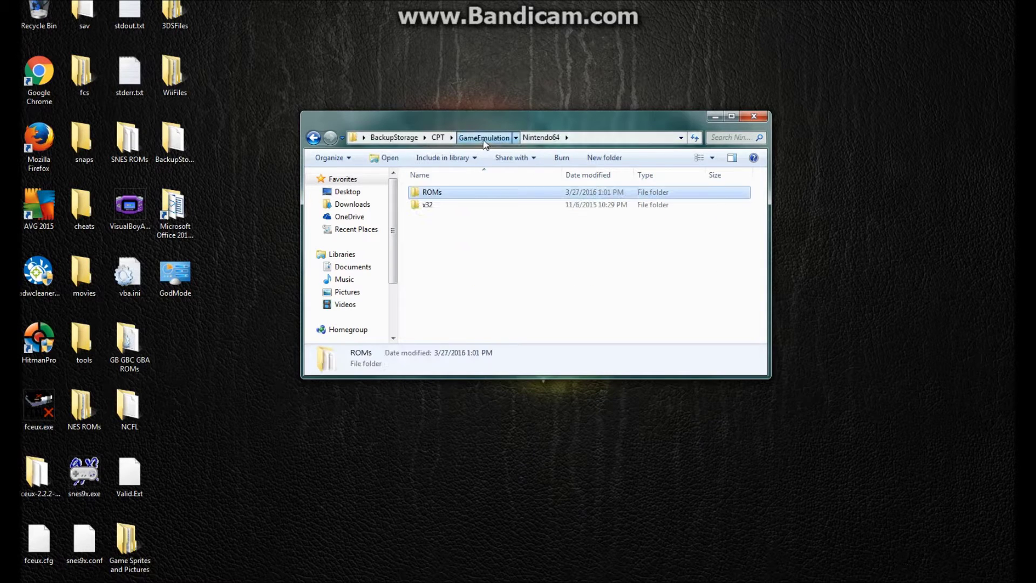
left_click(500, 138)
double_click(432, 205)
double_click(432, 207)
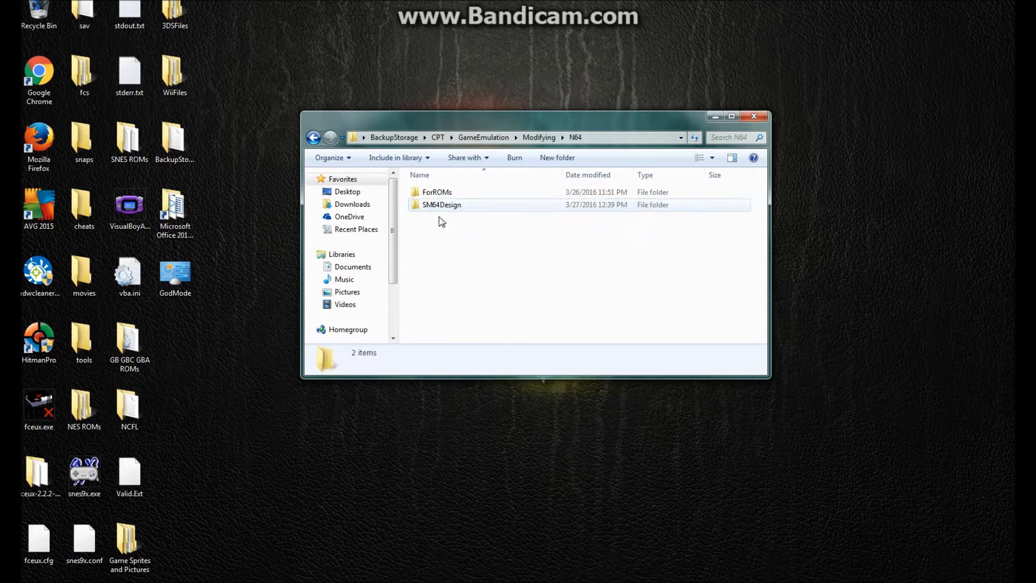
double_click(452, 208)
mouse_move(496, 124)
left_mouse_down()
mouse_move(477, 157)
mouse_move(512, 126)
mouse_move(493, 129)
left_mouse_up()
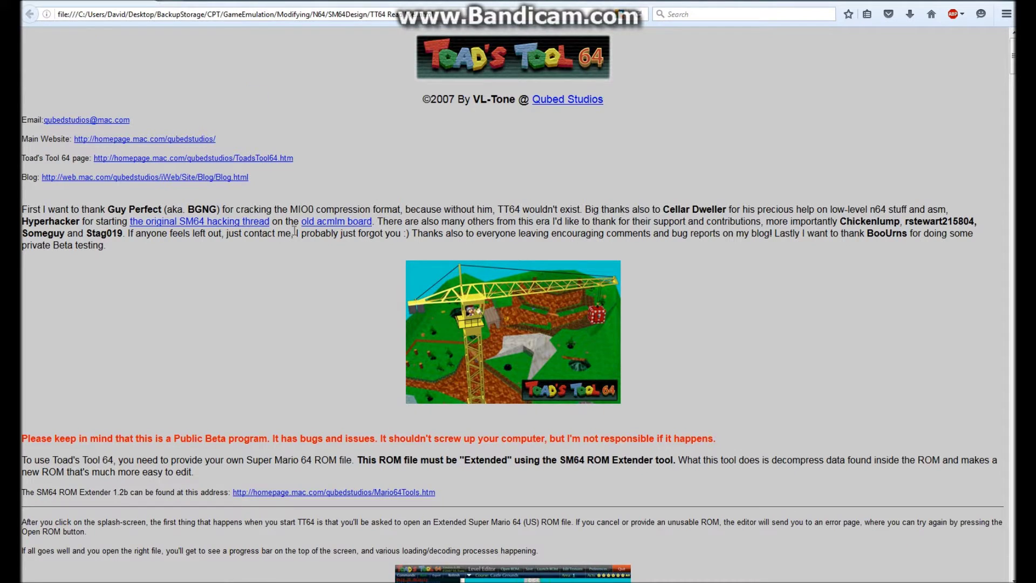
- Look through the Toad's Tool 64 read-me page, including its ROM requirement and Top Bar section, and close it
scroll(235, 240, "down", 10)
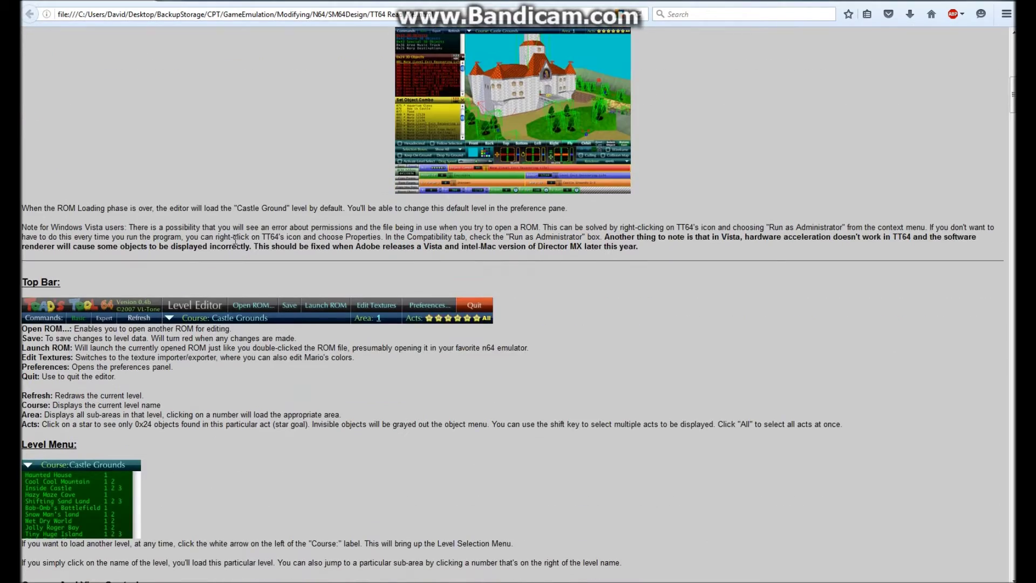
scroll(241, 238, "up", 5)
scroll(240, 238, "down", 10)
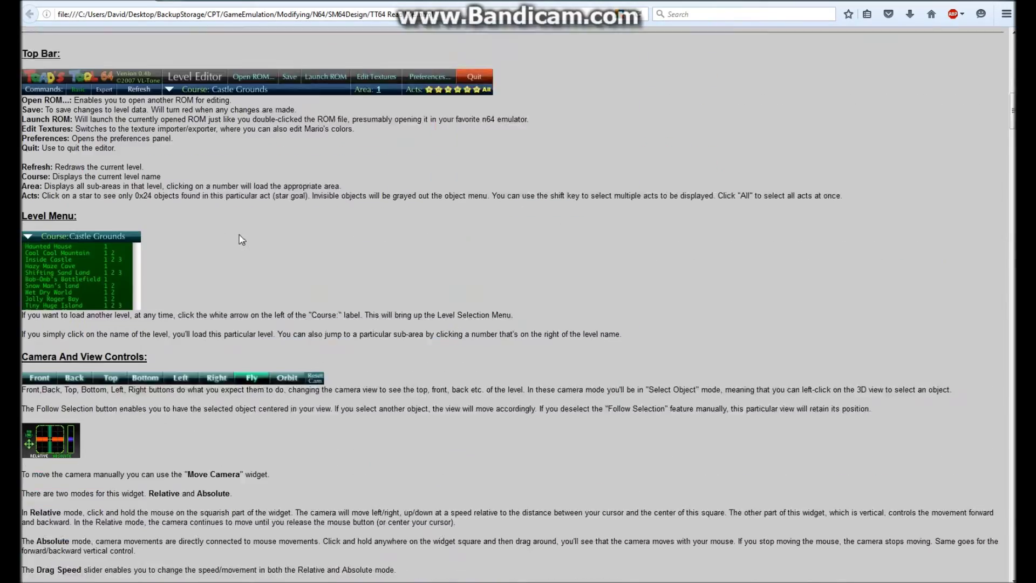
scroll(242, 239, "up", 10)
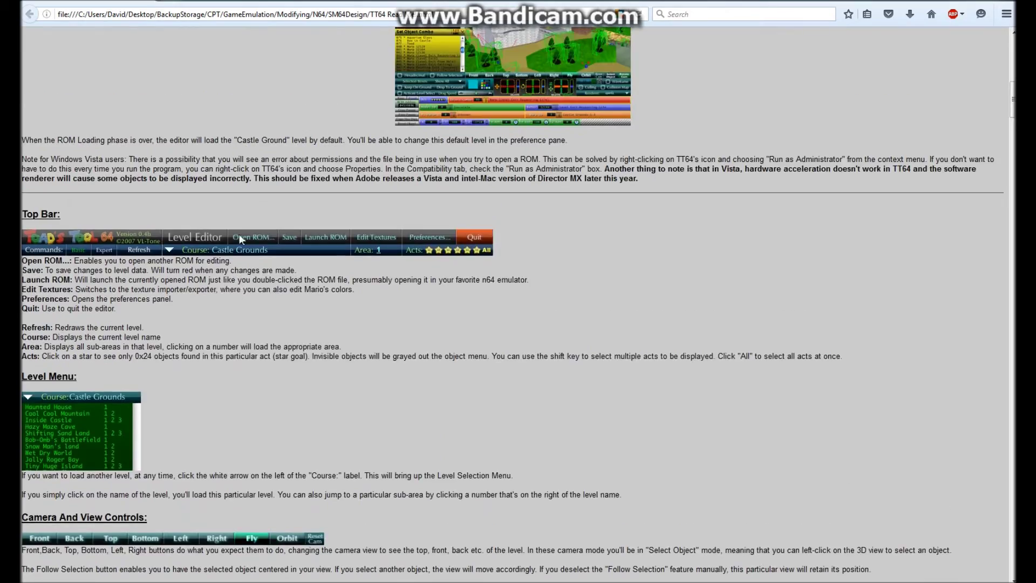
scroll(241, 239, "up", 3)
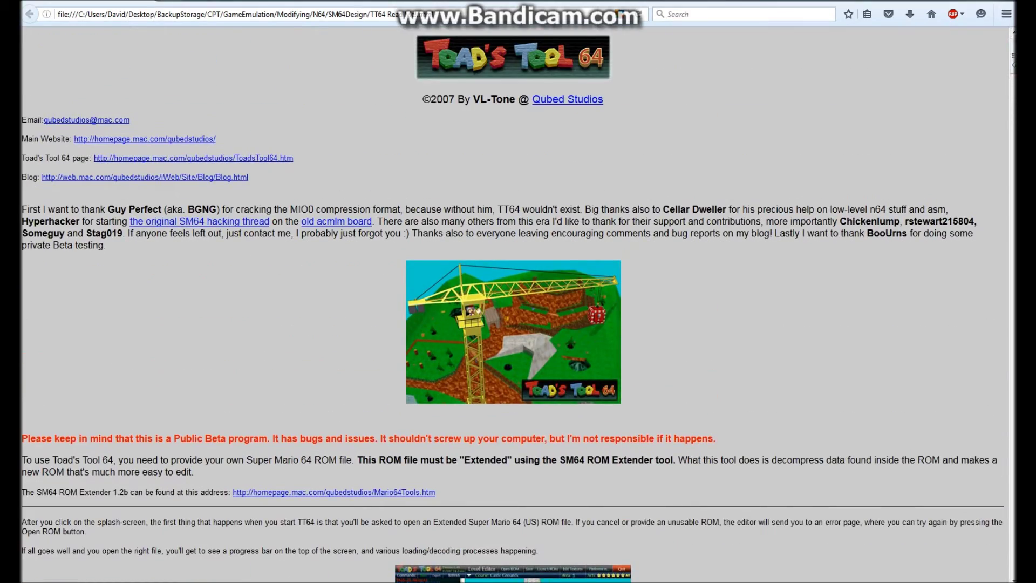
left_click_drag(1015, 64, 1035, 65)
left_click(1035, 0)
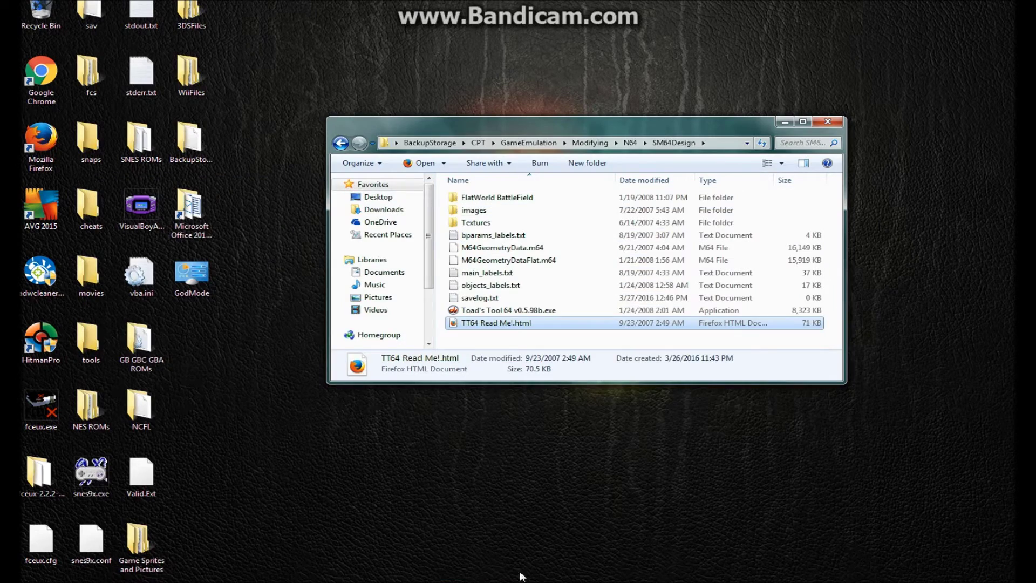
mouse_move(246, 582)
left_click(381, 531)
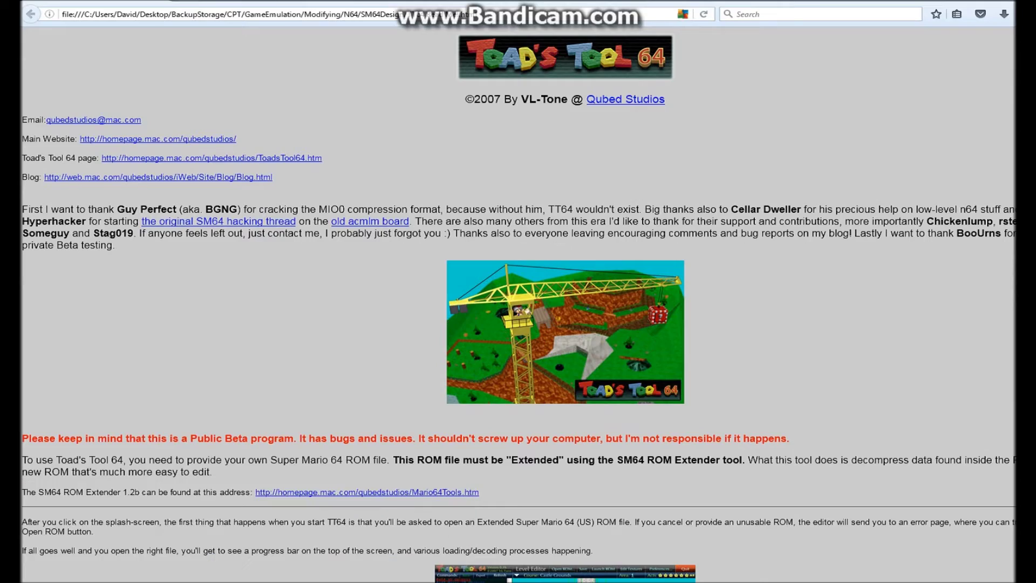
left_click(1016, 0)
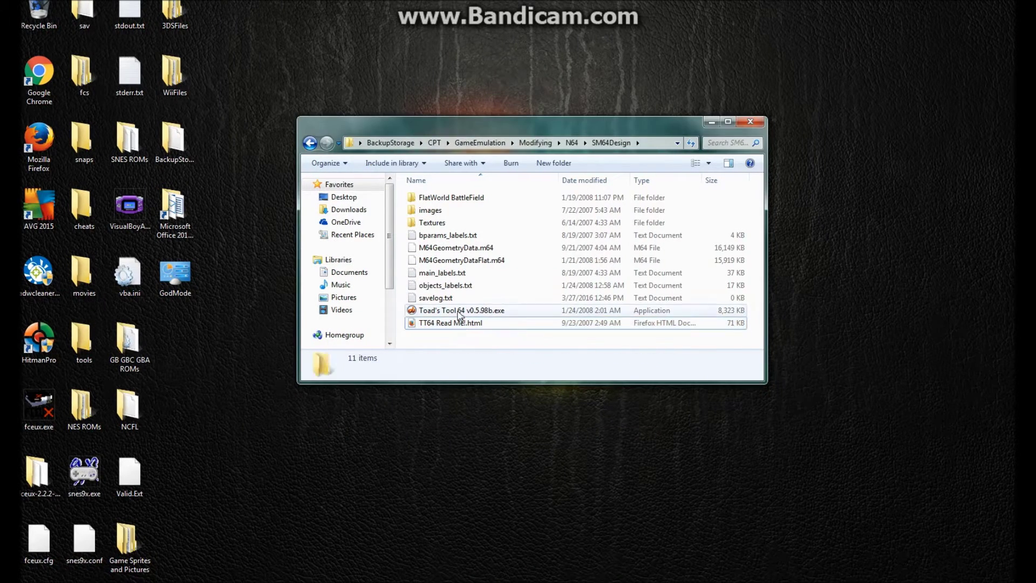
- Launch Toad's Tool 64 v0.5.98b and open the extended ROM Super Mario 64 (U) [!].ext.z64
double_click(465, 310)
left_click(550, 302)
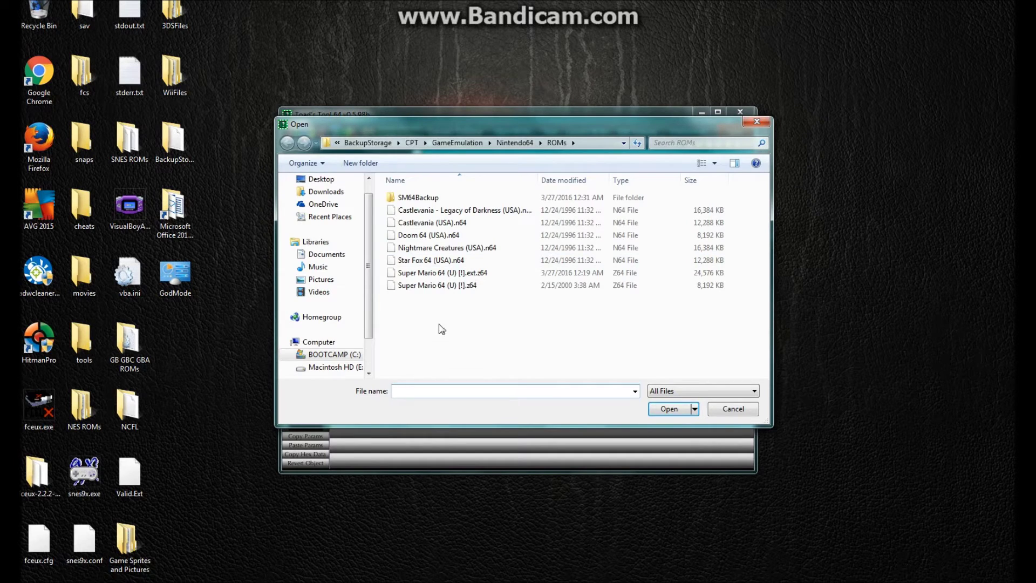
left_click(429, 275)
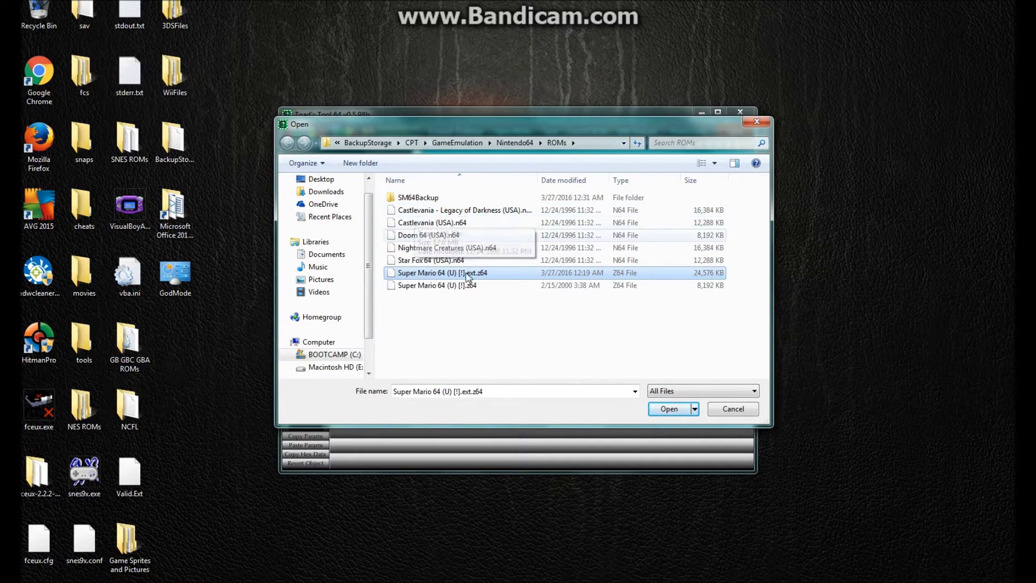
left_click(463, 340)
left_click(442, 274)
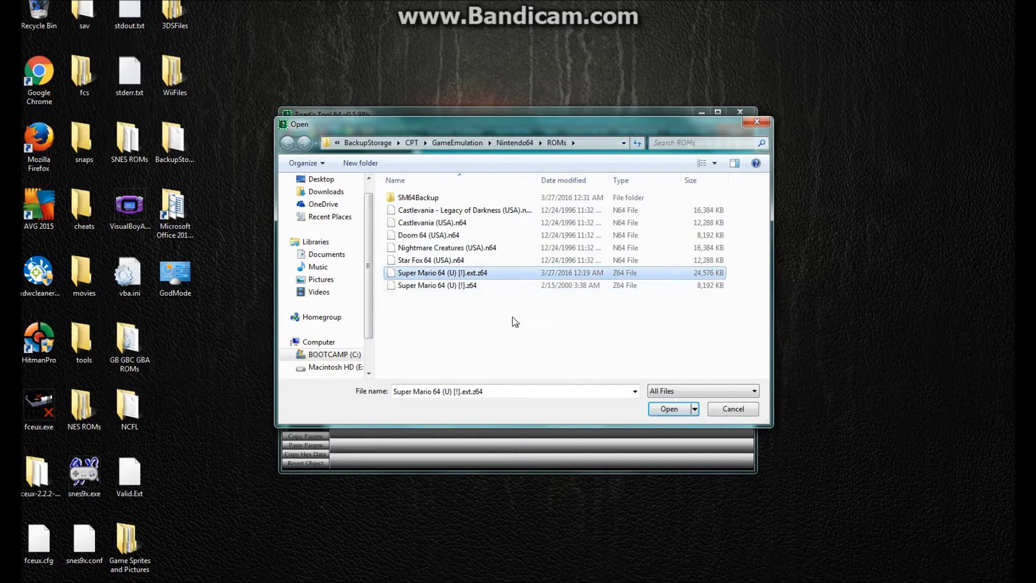
left_click(672, 409)
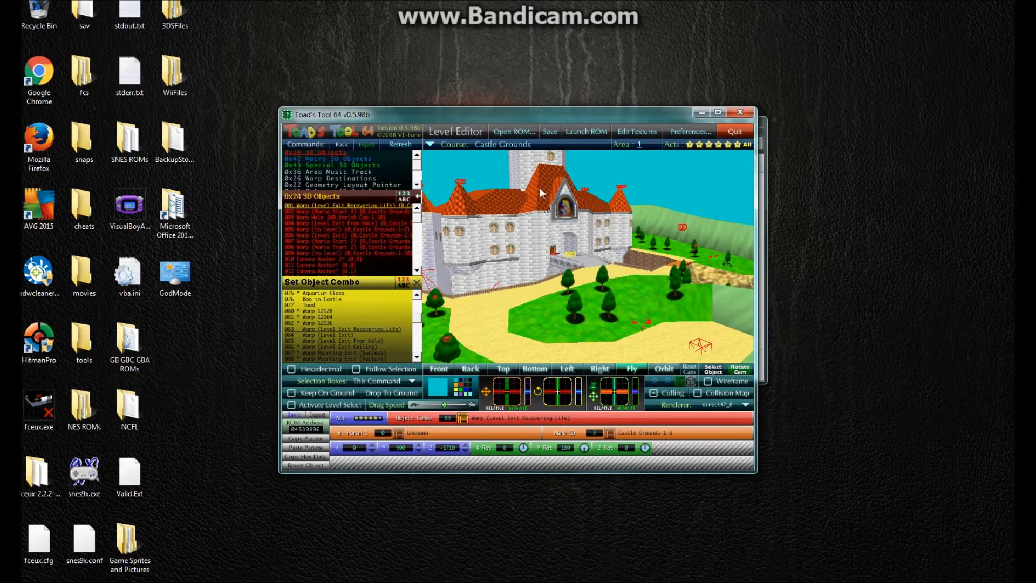
- Look around the castle in Castle Grounds, and load the Haunted House course to view its interior
mouse_move(608, 241)
left_mouse_down()
mouse_move(672, 232)
mouse_move(711, 289)
mouse_move(559, 177)
mouse_move(570, 249)
mouse_move(497, 200)
mouse_move(587, 318)
mouse_move(549, 215)
mouse_move(575, 193)
mouse_move(542, 297)
mouse_move(525, 277)
mouse_move(689, 265)
mouse_move(681, 274)
mouse_move(682, 244)
mouse_move(608, 225)
mouse_move(539, 254)
mouse_move(578, 216)
mouse_move(601, 258)
left_mouse_up()
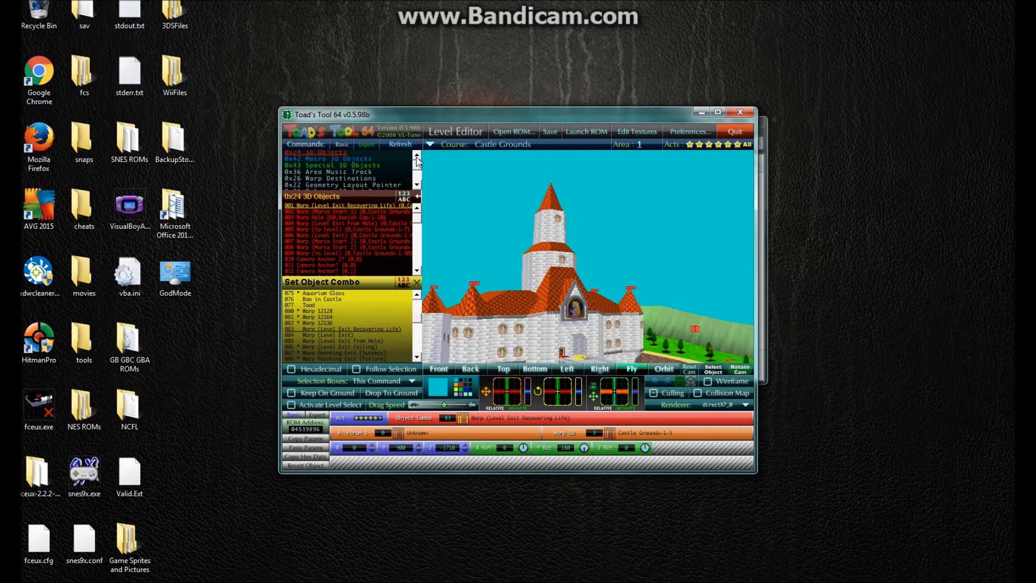
left_click_drag(598, 275, 453, 216)
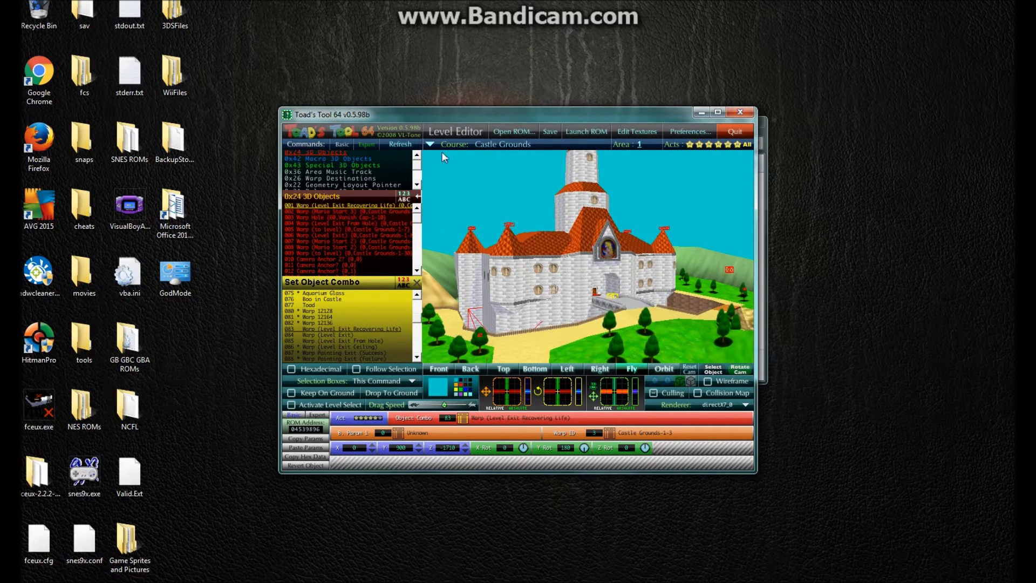
left_click(430, 143)
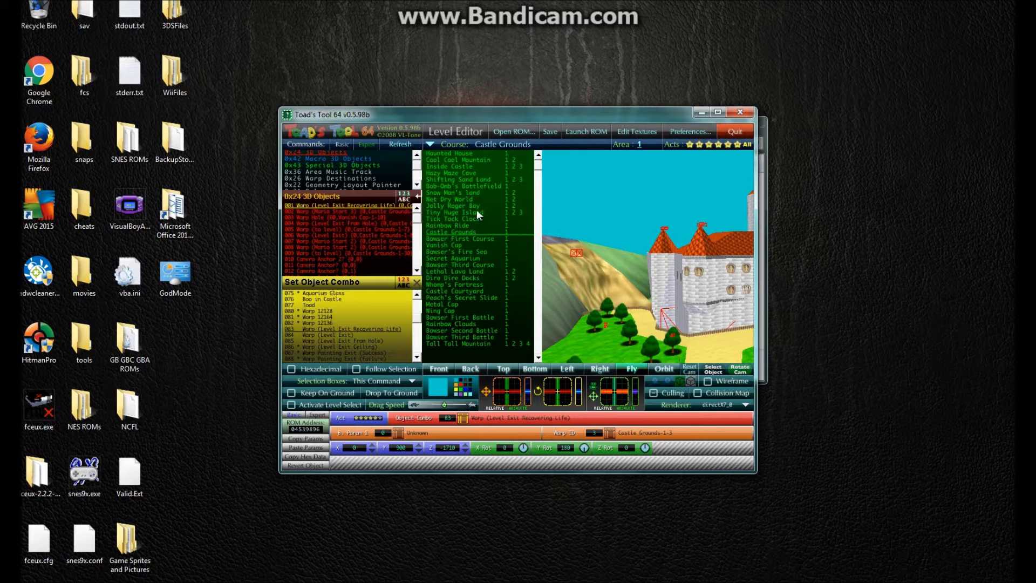
left_click(439, 154)
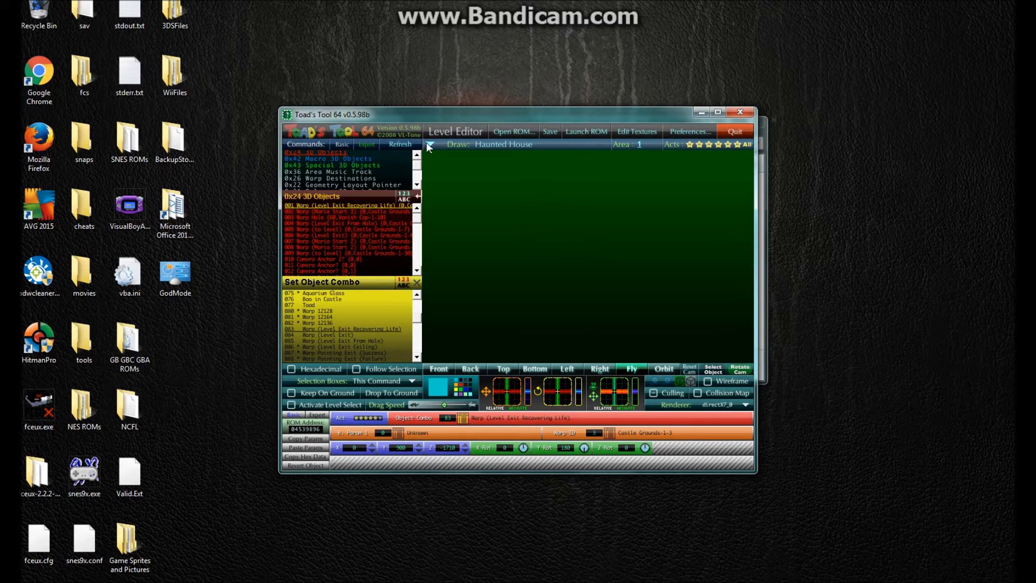
left_click_drag(588, 256, 518, 211)
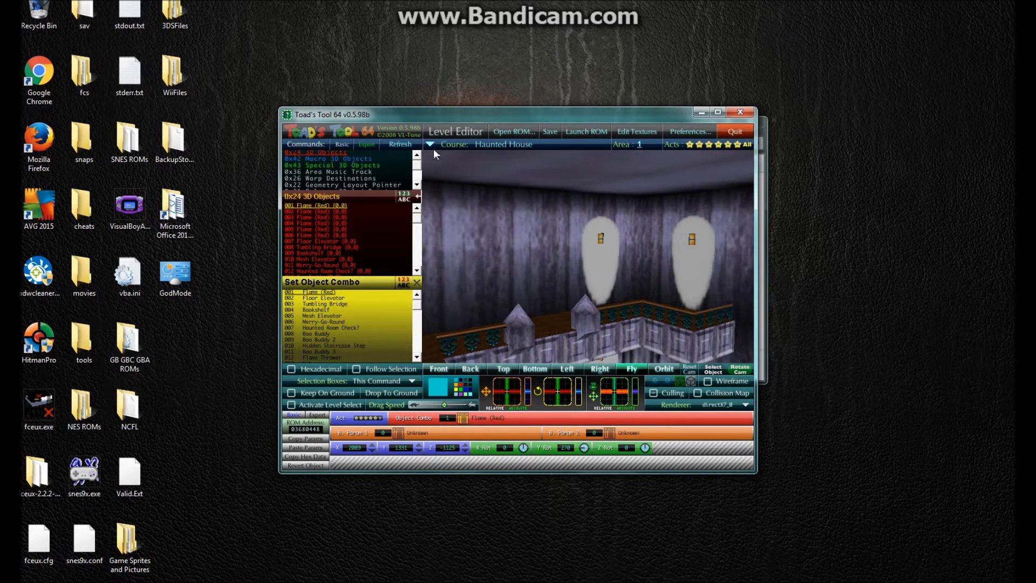
- Load the Castle Grounds course again and view the castle and its grounds from several angles
left_click(431, 145)
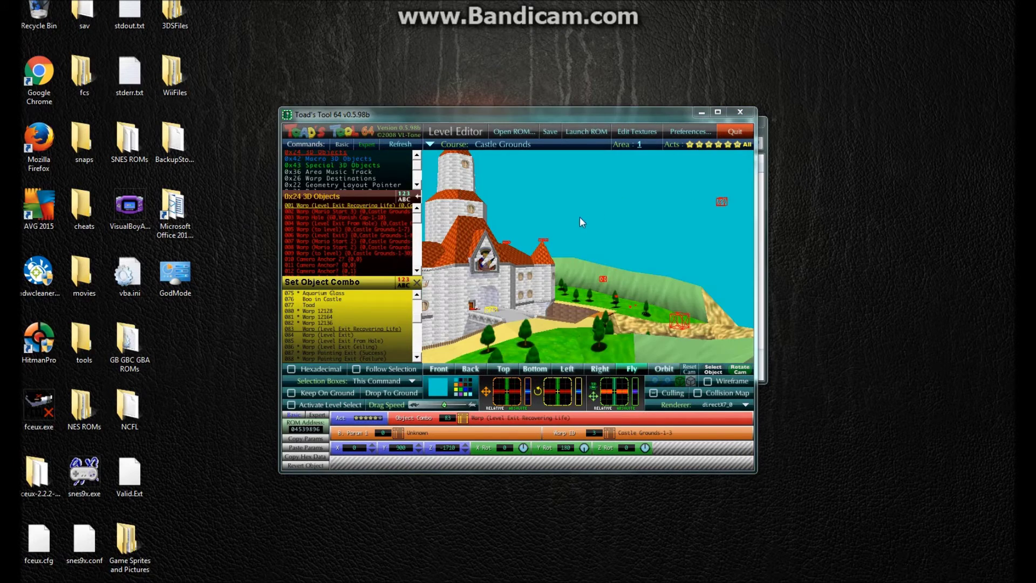
left_click_drag(605, 214, 520, 182)
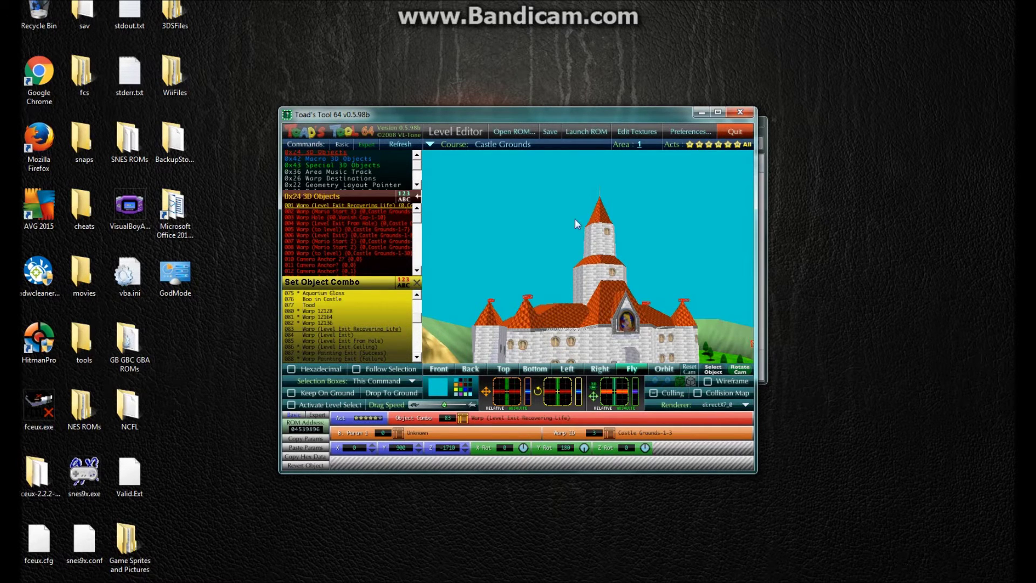
mouse_move(575, 219)
left_mouse_down()
mouse_move(617, 222)
mouse_move(641, 288)
mouse_move(633, 306)
mouse_move(572, 226)
left_mouse_up()
left_click_drag(509, 222, 620, 324)
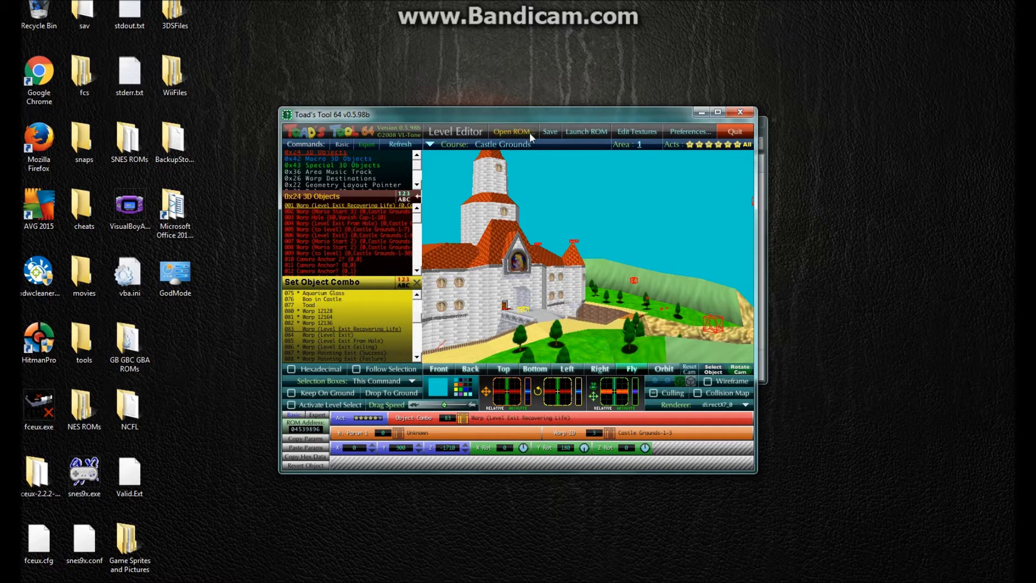
left_click_drag(549, 205, 546, 141)
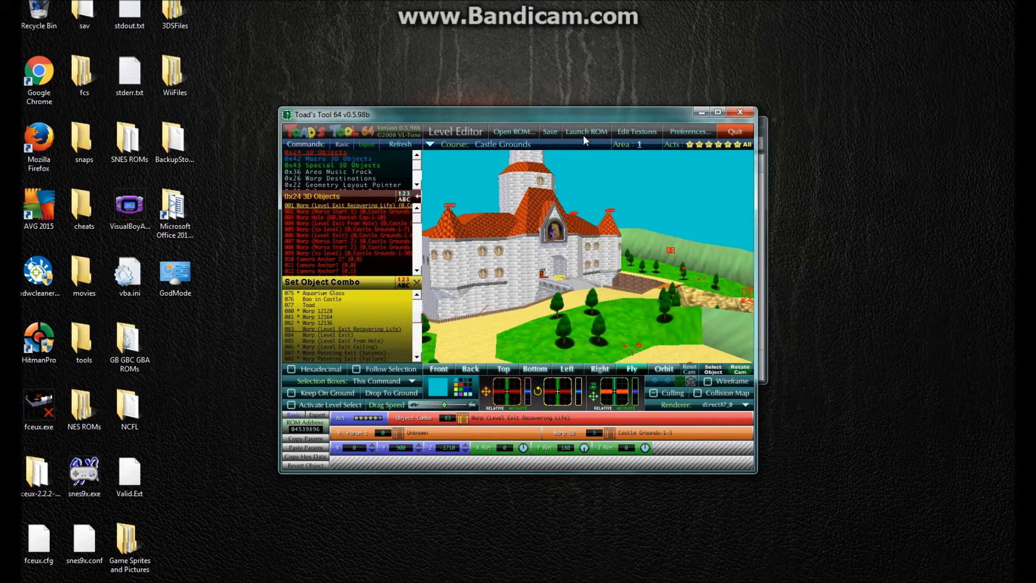
- Open the Texture Importer/Exporter and preview several textures, including the yellow coin, the blue panel and texture number 1
left_click(651, 137)
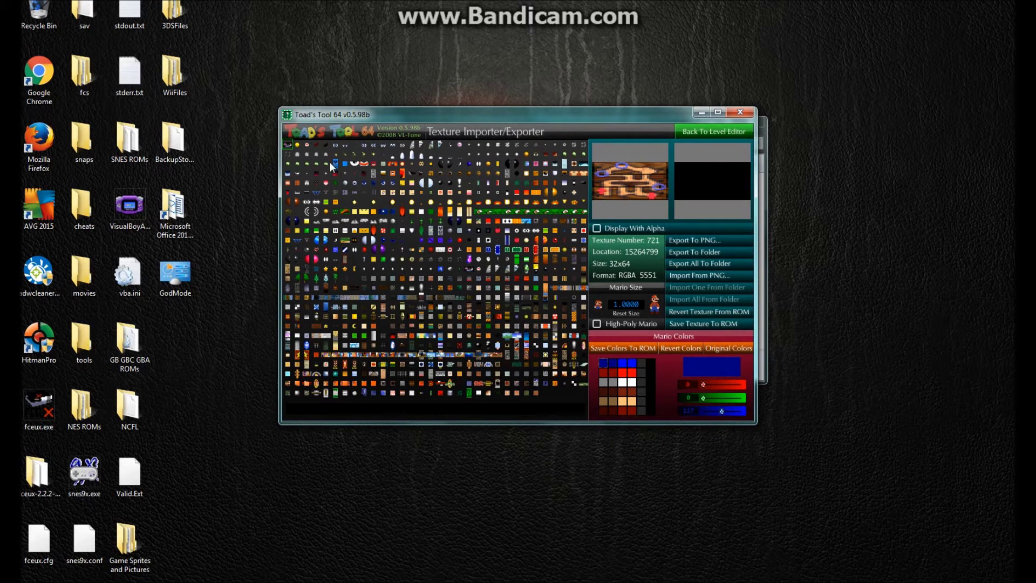
left_click(316, 144)
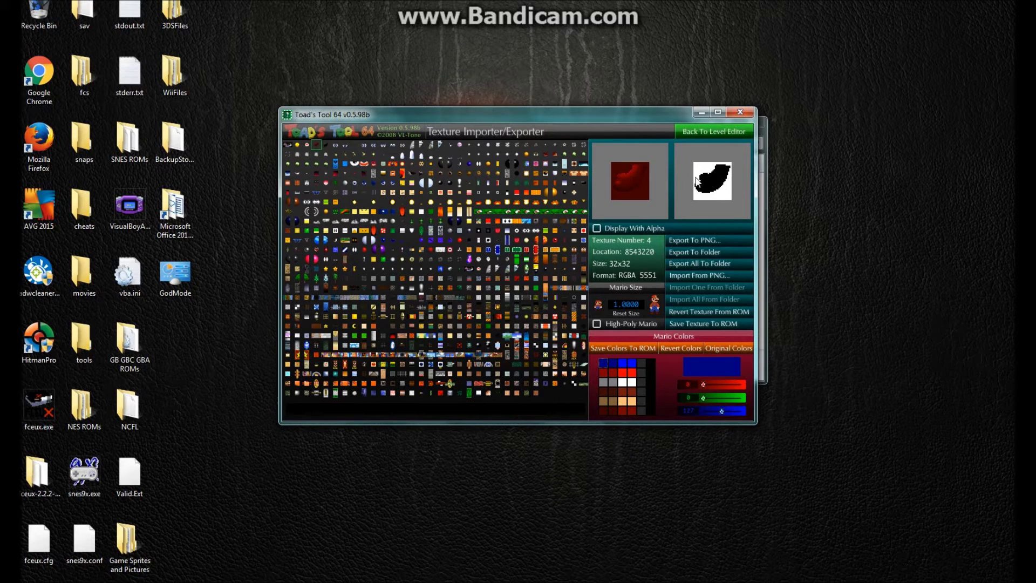
left_click(297, 145)
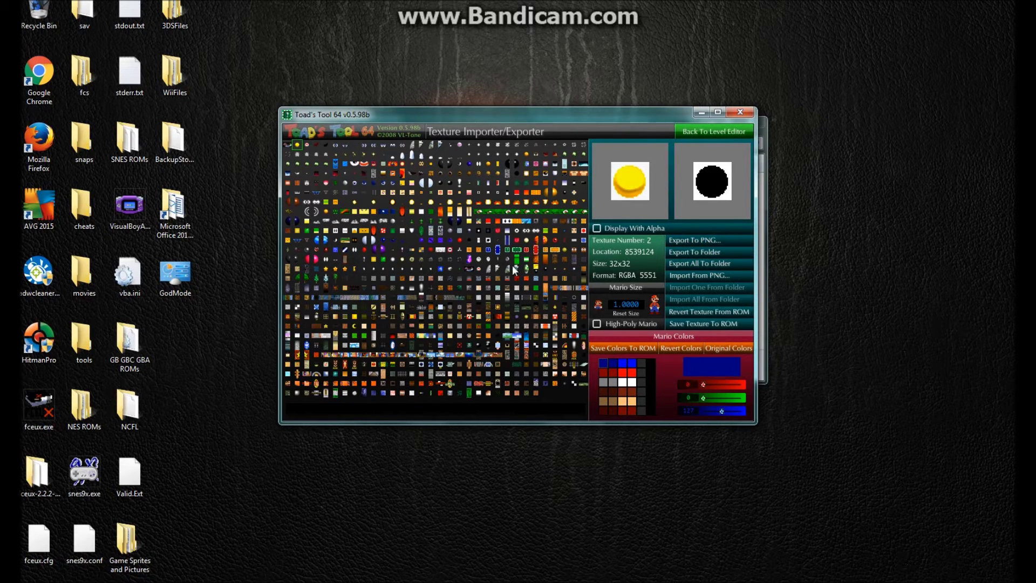
left_click(497, 250)
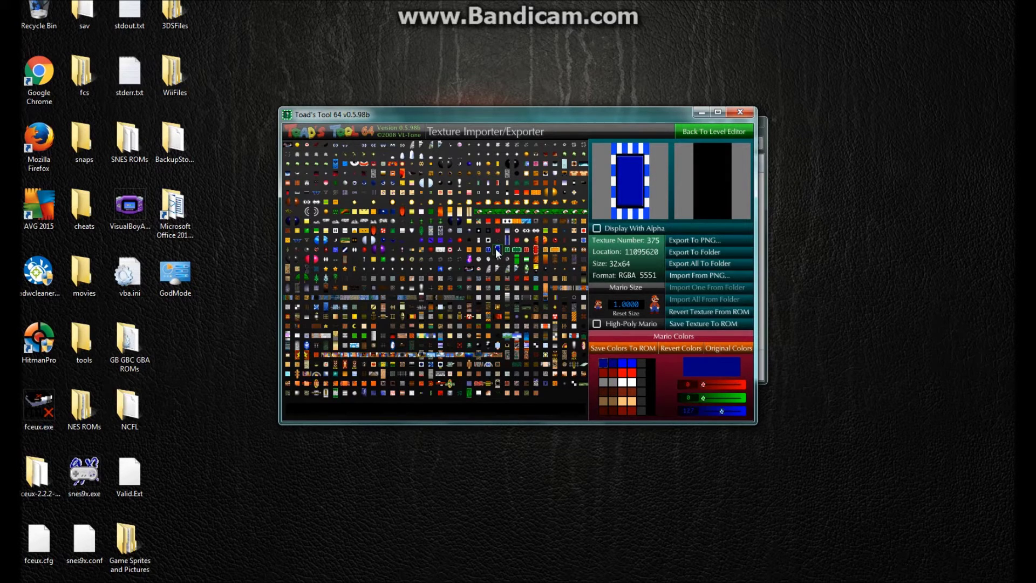
left_click(508, 162)
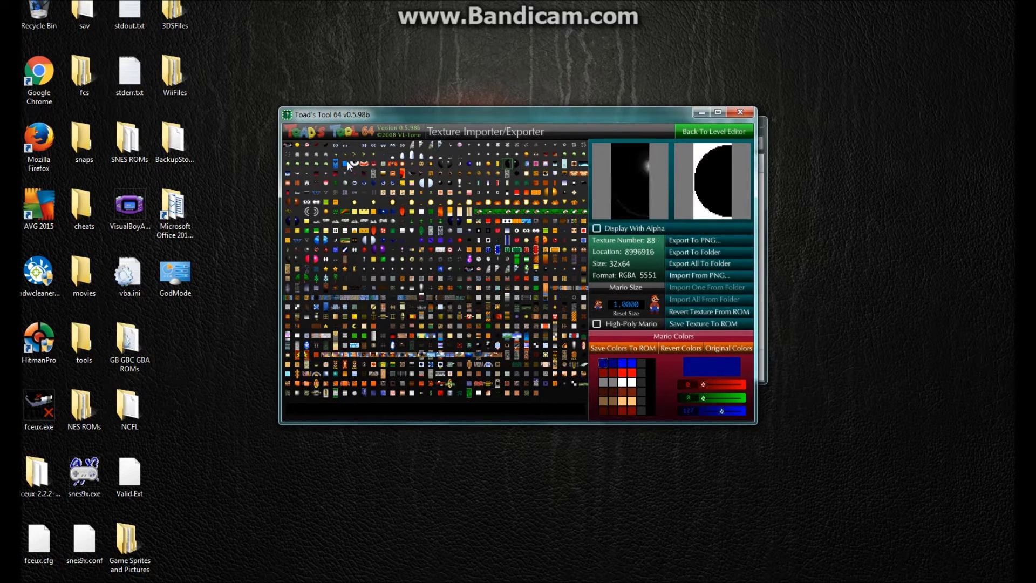
left_click(287, 145)
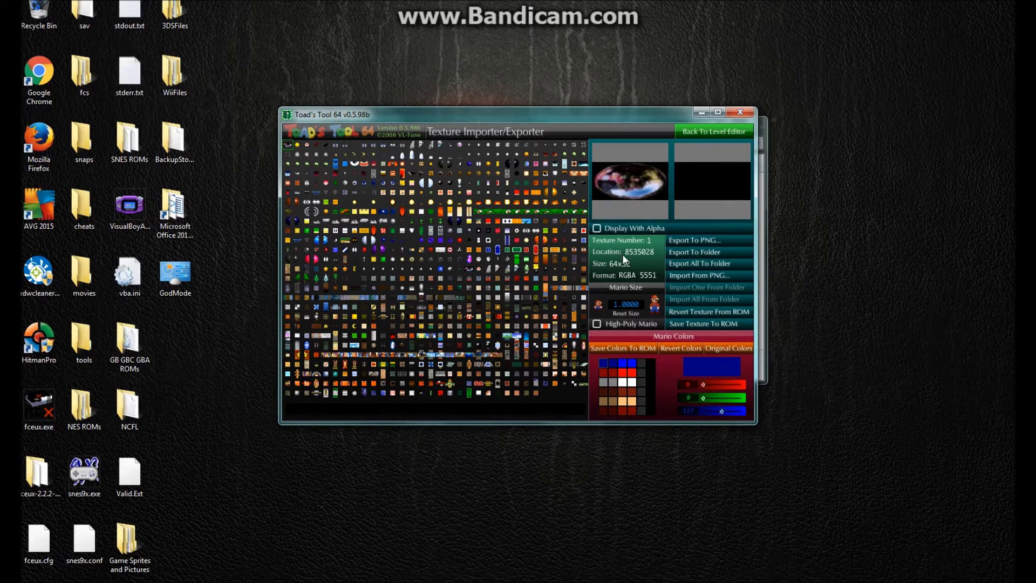
- Set the Mario size to 5.0000 in the Texture Importer/Exporter and return to the level editor
left_click(616, 302)
left_click(706, 131)
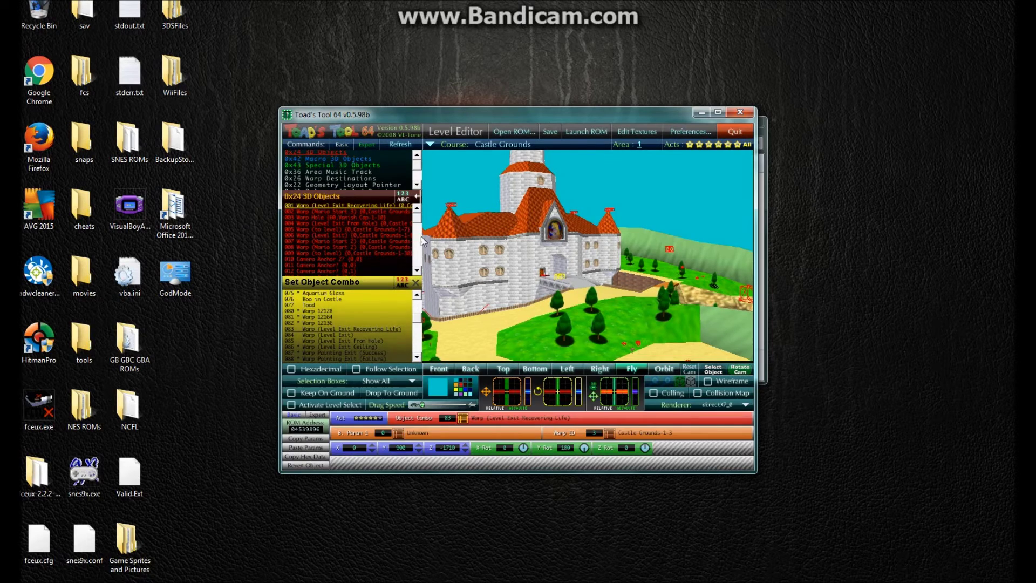
left_click(642, 130)
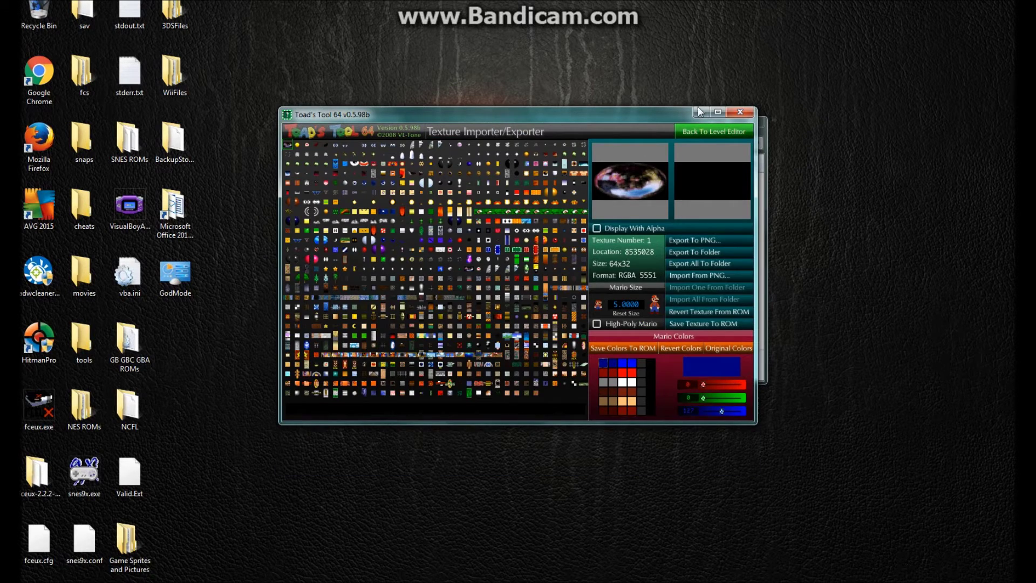
left_click(696, 130)
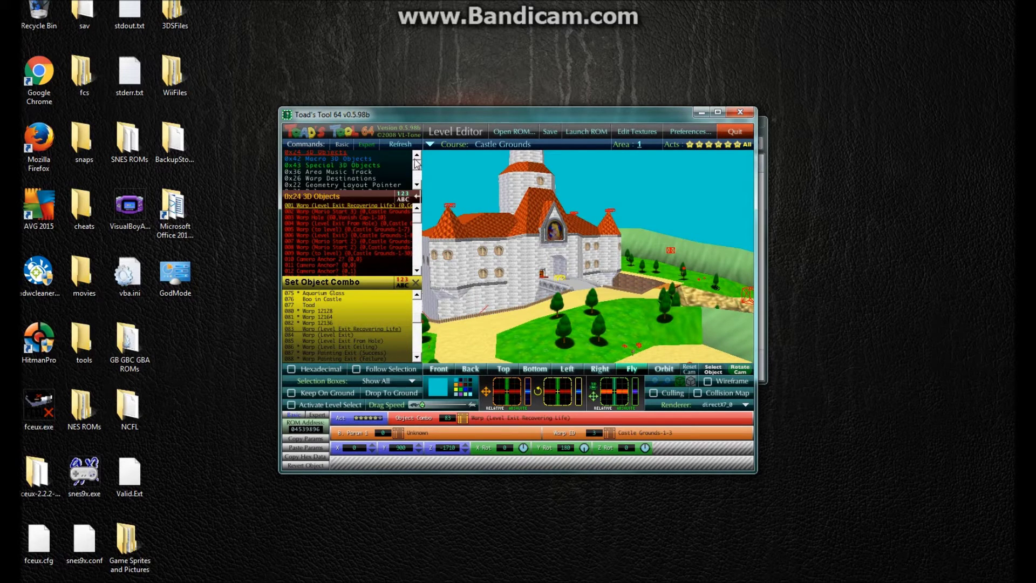
- View the Area Music Track command, return to 3D Objects, and check the Preferences page before going back to the level editor
left_click(324, 171)
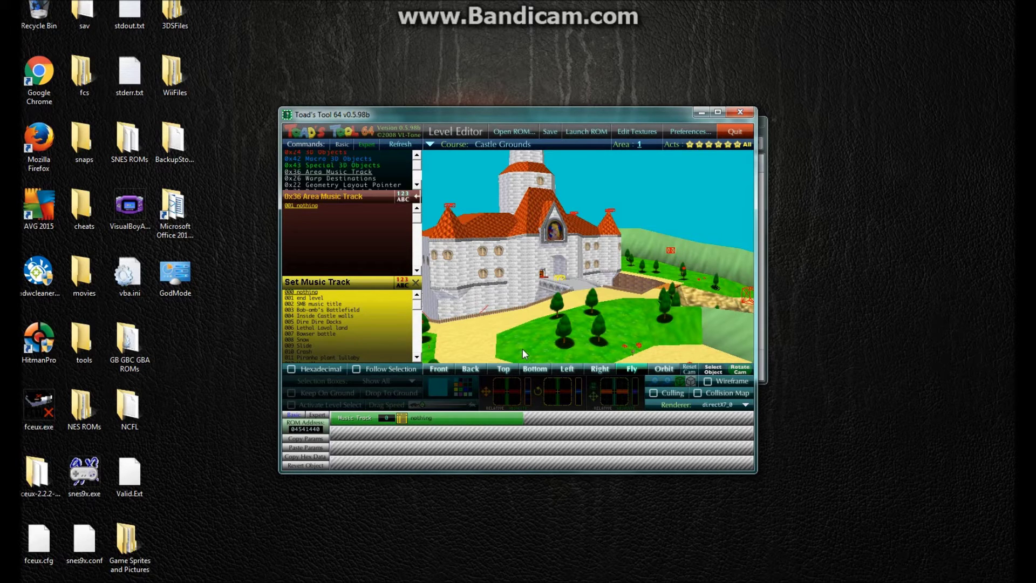
left_click(333, 151)
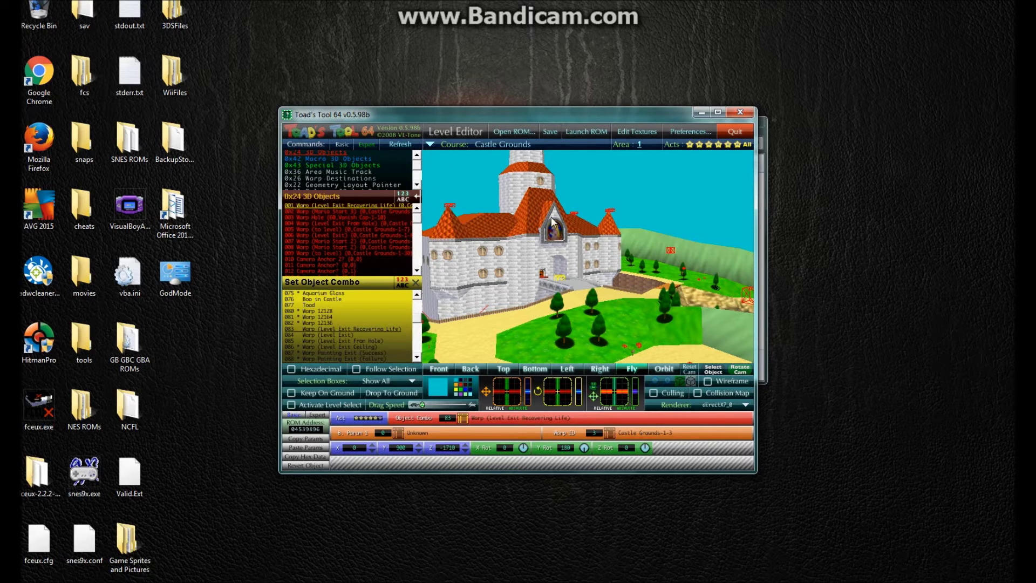
left_click(696, 131)
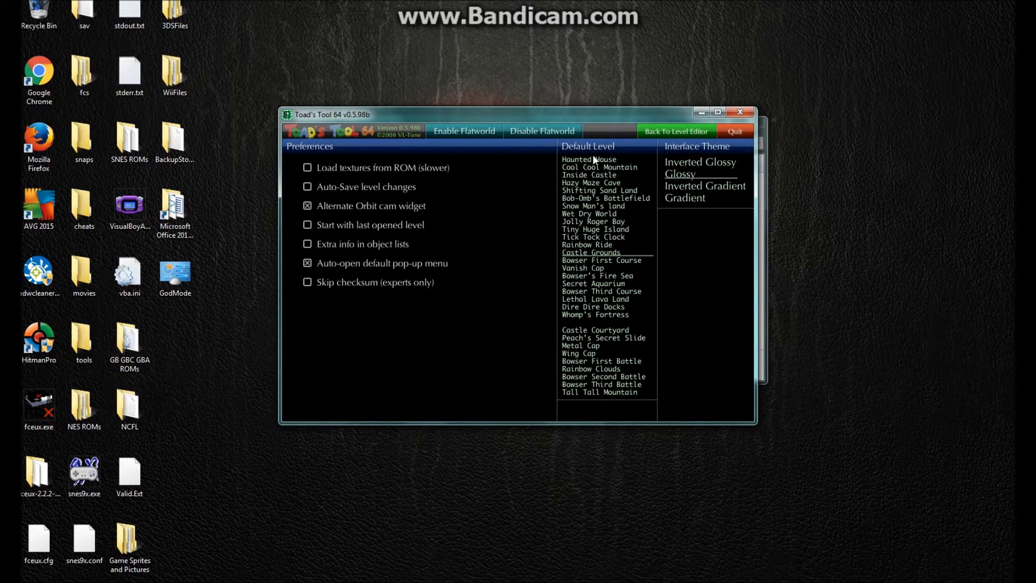
left_click(672, 132)
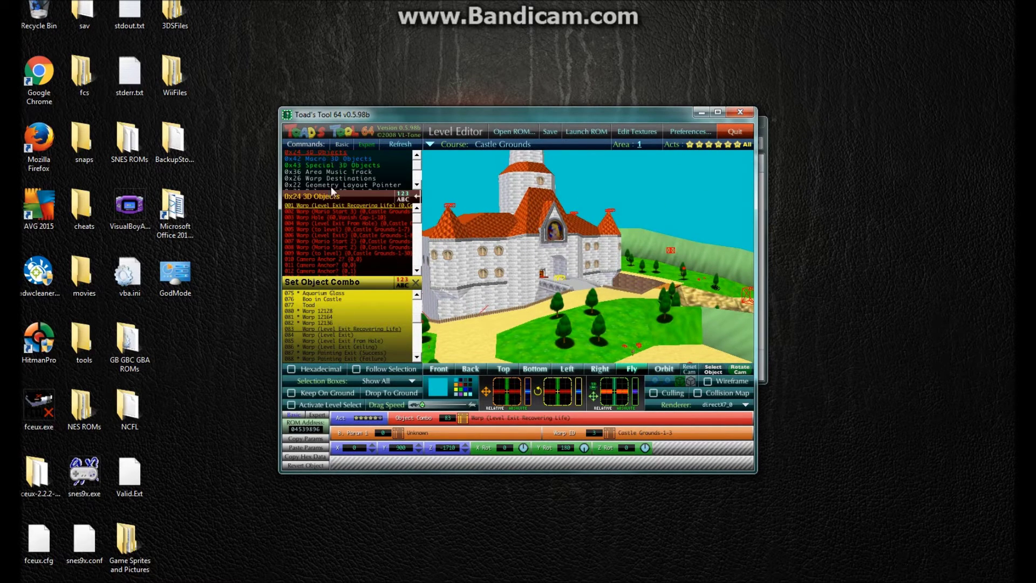
- Select the object 002 Warp (Mario Start 3) and inspect its B. Param 1 and Warp ID fields
left_click(346, 210)
left_click_drag(510, 295, 557, 244)
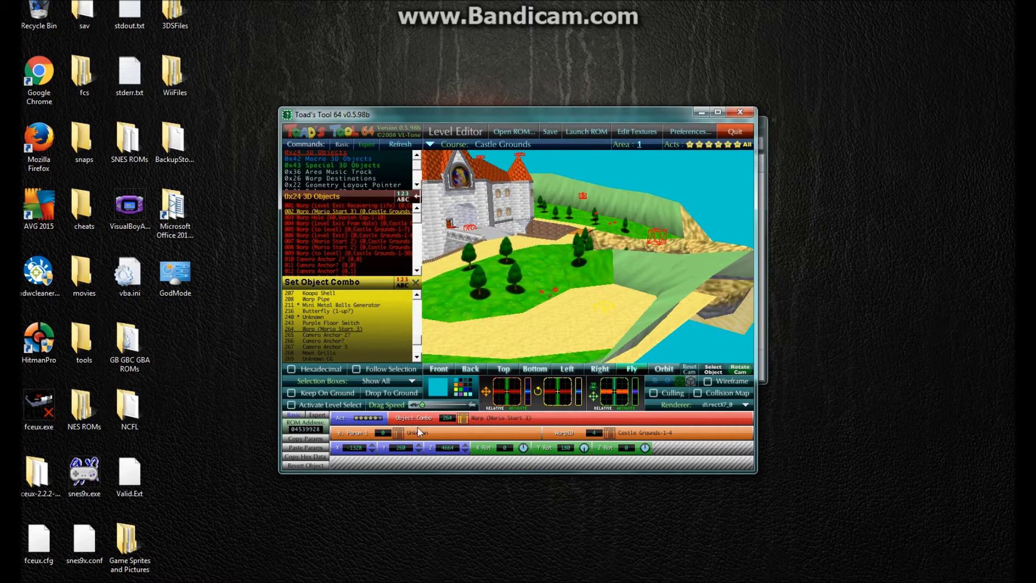
left_click(384, 433)
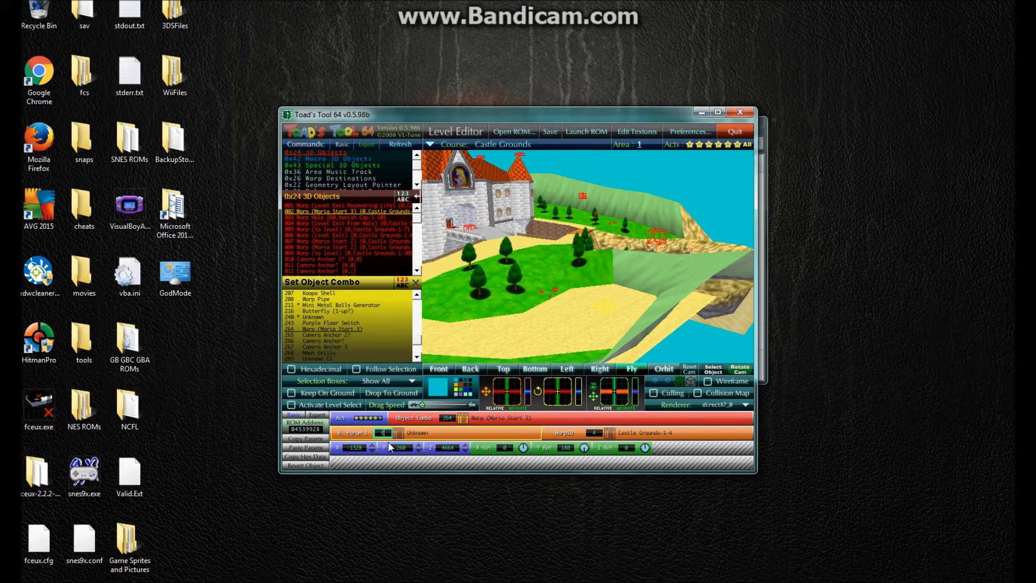
left_click(596, 433)
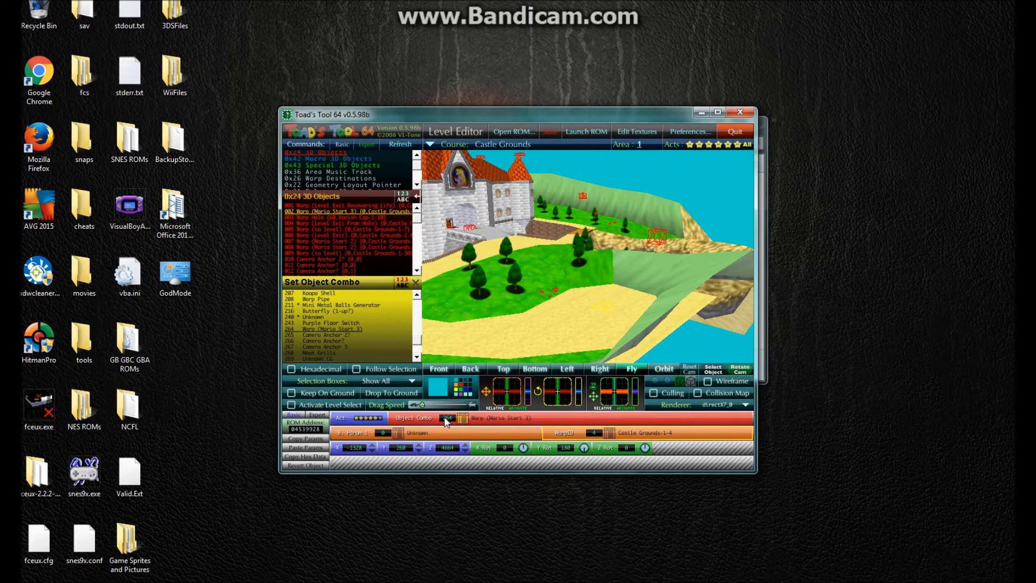
- Reselect Warp (Mario Start 3), try to clear its B. Param 1 value, and browse its object combos
left_click(348, 218)
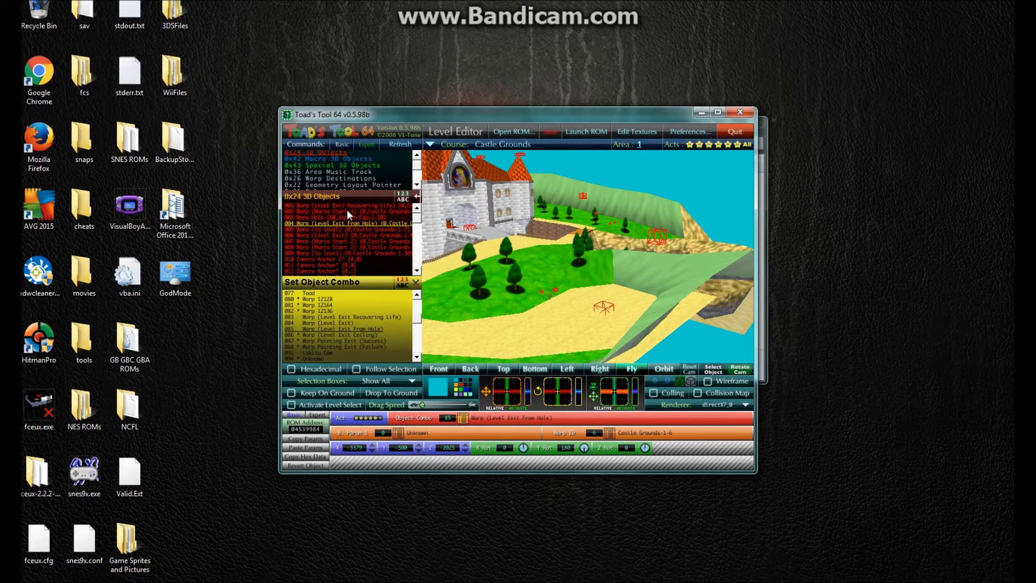
left_click(348, 210)
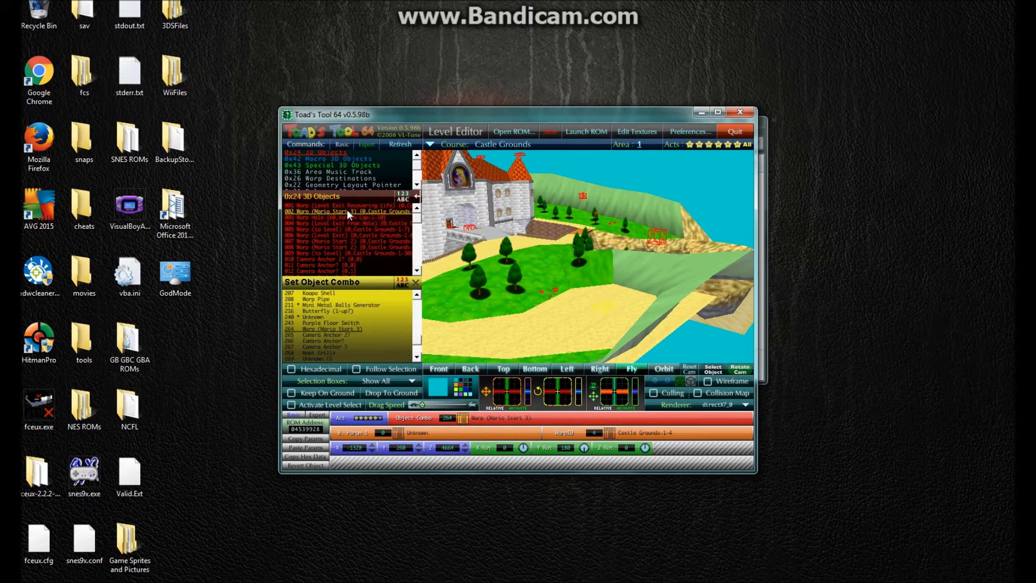
left_click(386, 433)
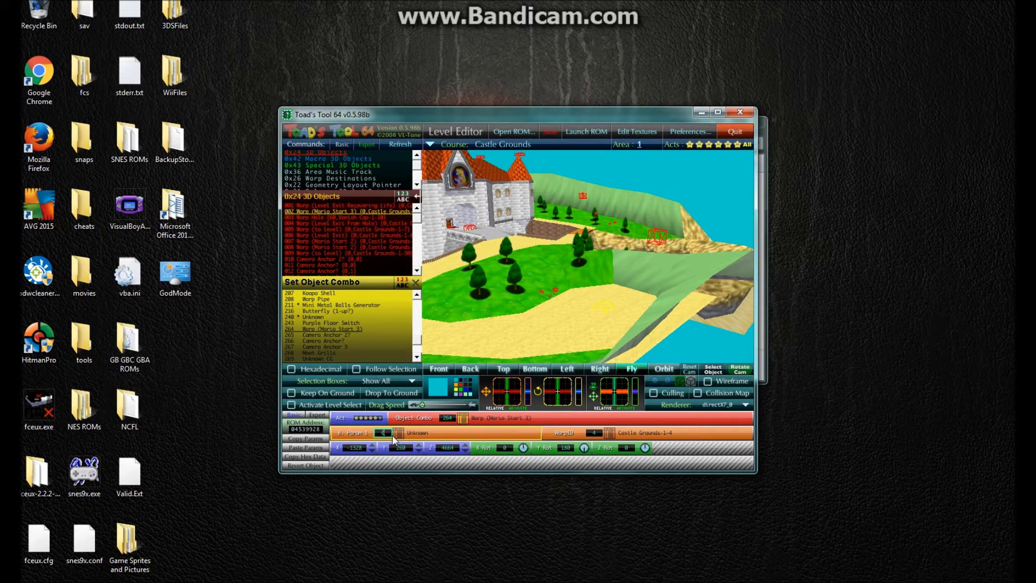
key("BackSpace")
left_click(333, 211)
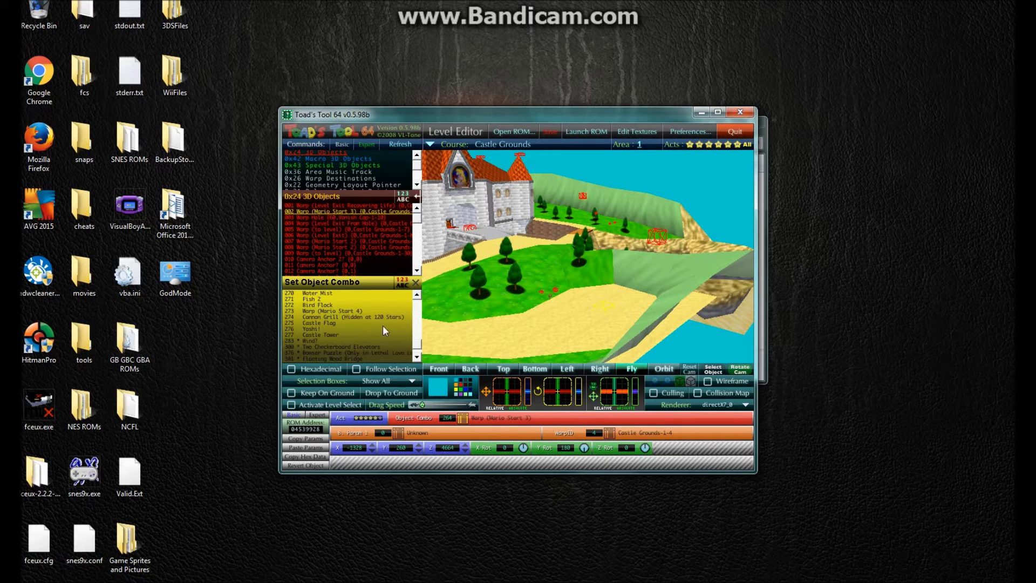
- Show the value list for B. Param 1 of Warp (Mario Start 3) and close it
left_click(399, 433)
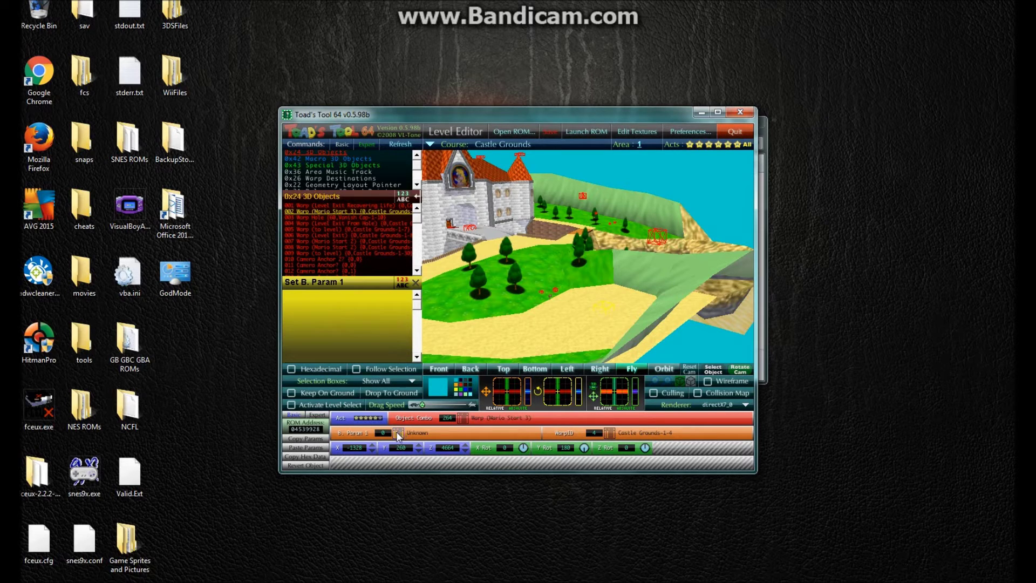
left_click(399, 433)
left_click(398, 434)
left_click(416, 283)
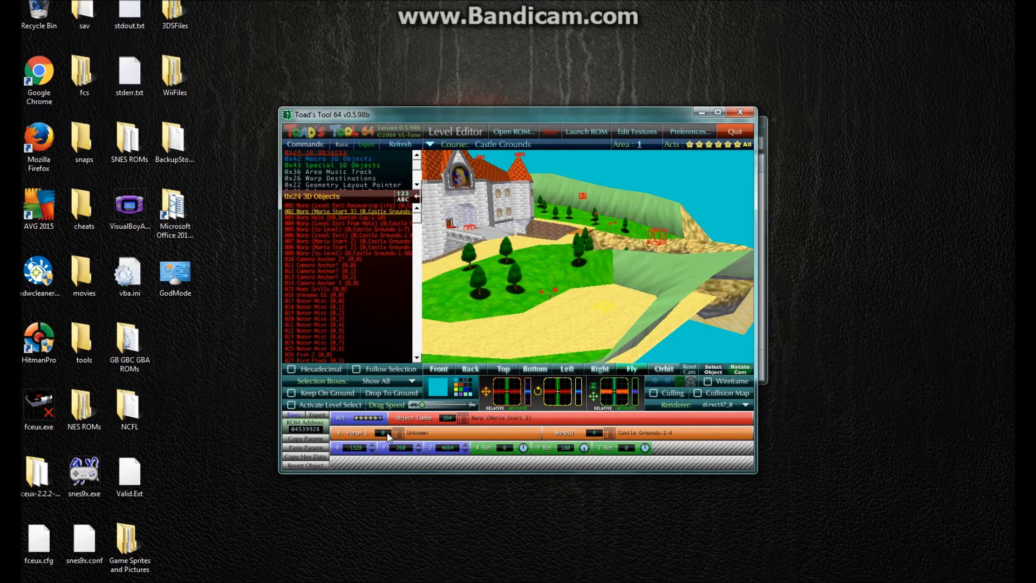
- Browse the Castle Grounds 3D Objects and select 049 Yoshi!
left_click(328, 206)
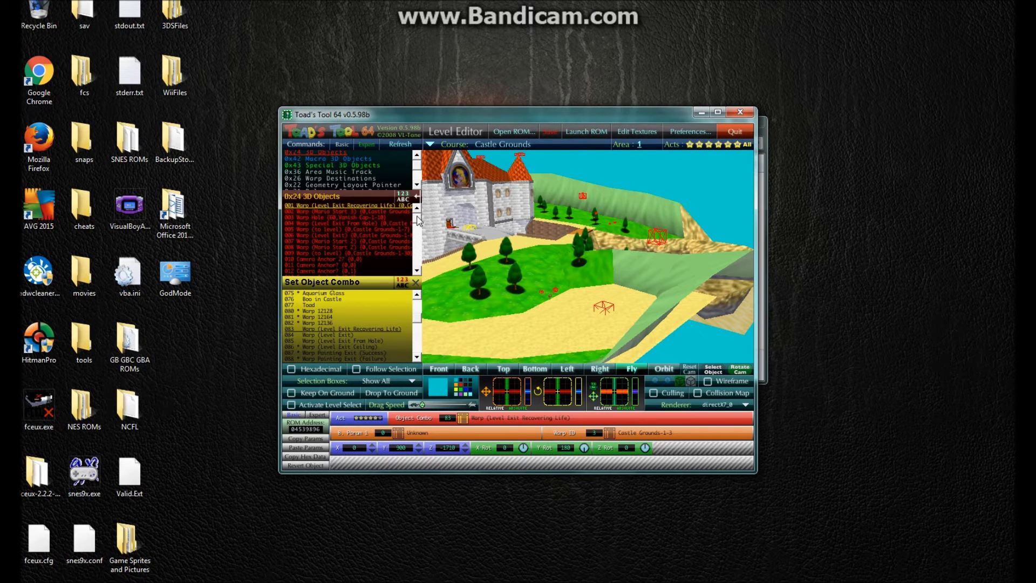
scroll(420, 224, "down", 1)
left_click_drag(418, 220, 387, 273)
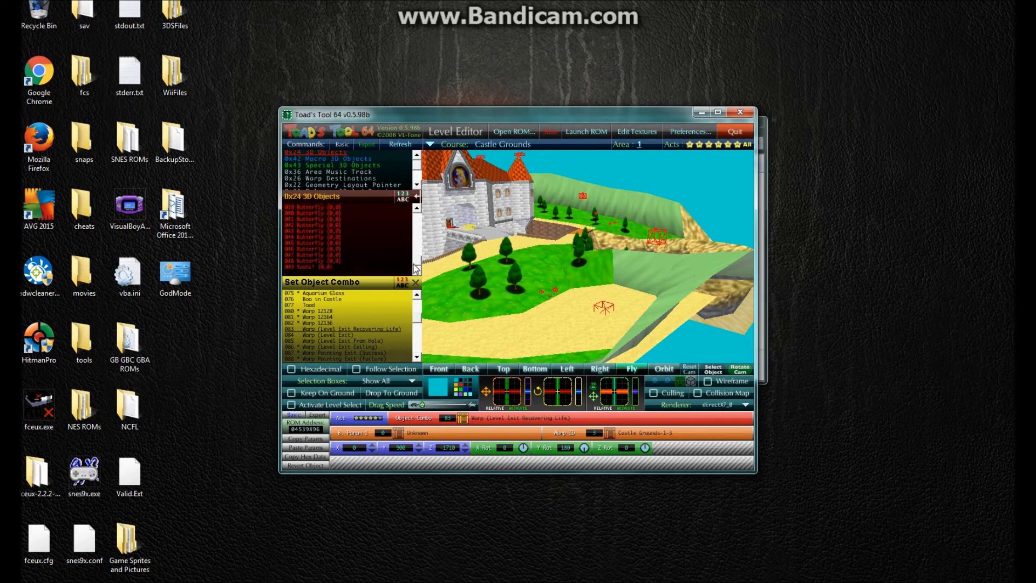
left_click(320, 267)
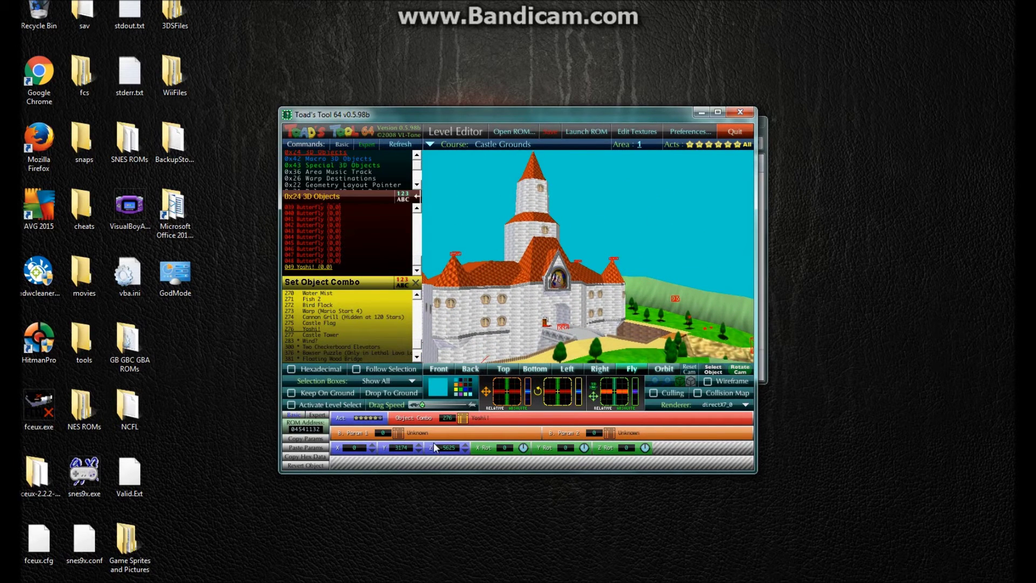
- Move Yoshi in the air beside the castle tower to X -1580 and Y 4199
left_click(419, 450)
left_click(419, 451)
left_click(418, 447)
left_click(372, 450)
left_click(371, 445)
left_click(372, 450)
- Examine Yoshi's new position from the Orbit, Front, Back, Top, Bottom, Left and Right camera views
mouse_move(493, 325)
left_mouse_down()
mouse_move(535, 256)
mouse_move(704, 226)
mouse_move(580, 203)
mouse_move(538, 242)
mouse_move(542, 285)
mouse_move(605, 153)
left_mouse_up()
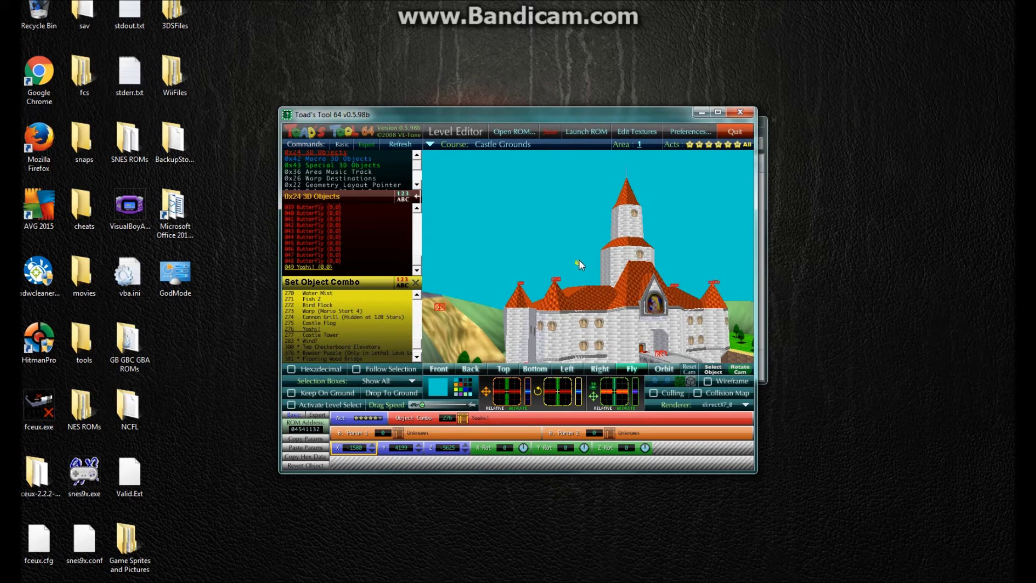
left_click(667, 368)
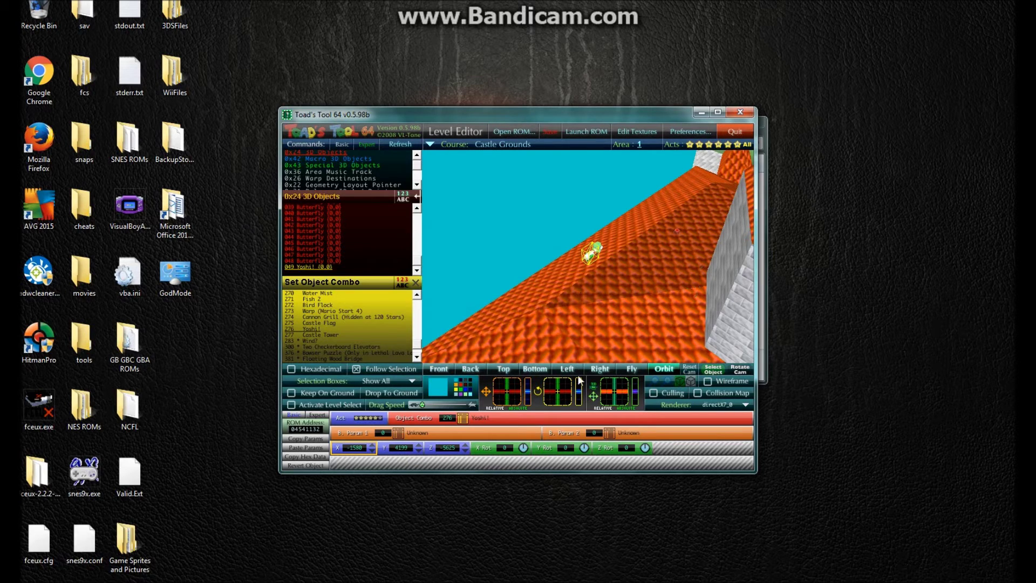
left_click(448, 370)
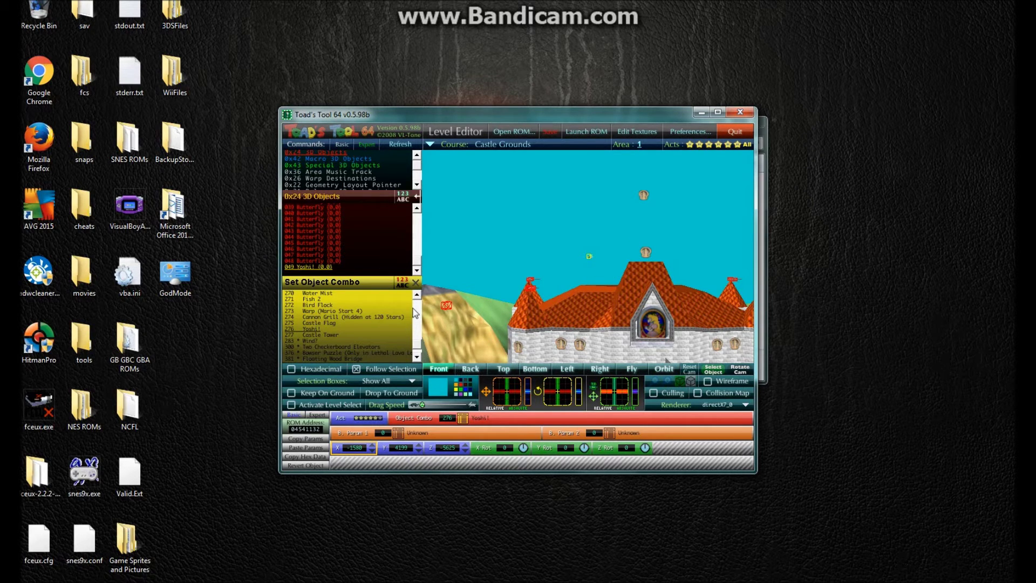
left_click(471, 370)
left_click(443, 370)
left_click(497, 368)
left_click(534, 371)
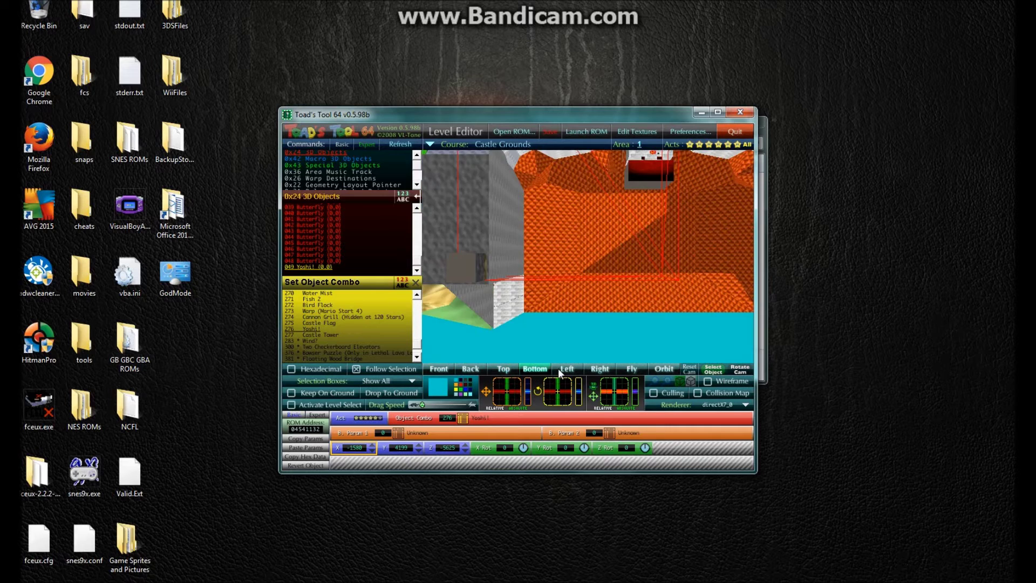
left_click(560, 368)
left_click(594, 371)
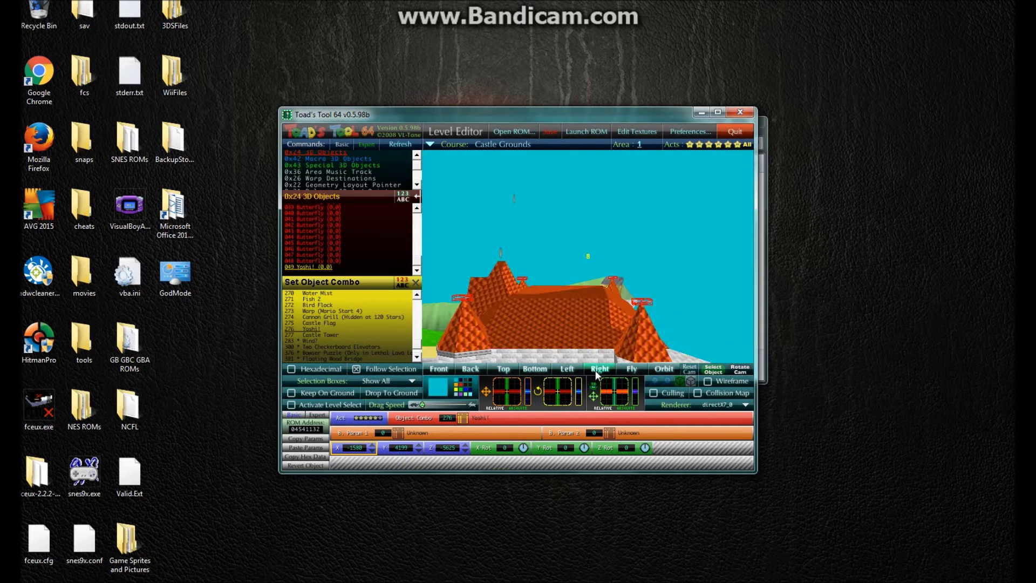
- Compare the Fly, Orbit and Front camera views of the level, finishing in Orbit view around Yoshi
left_click(632, 369)
left_click_drag(597, 332, 648, 365)
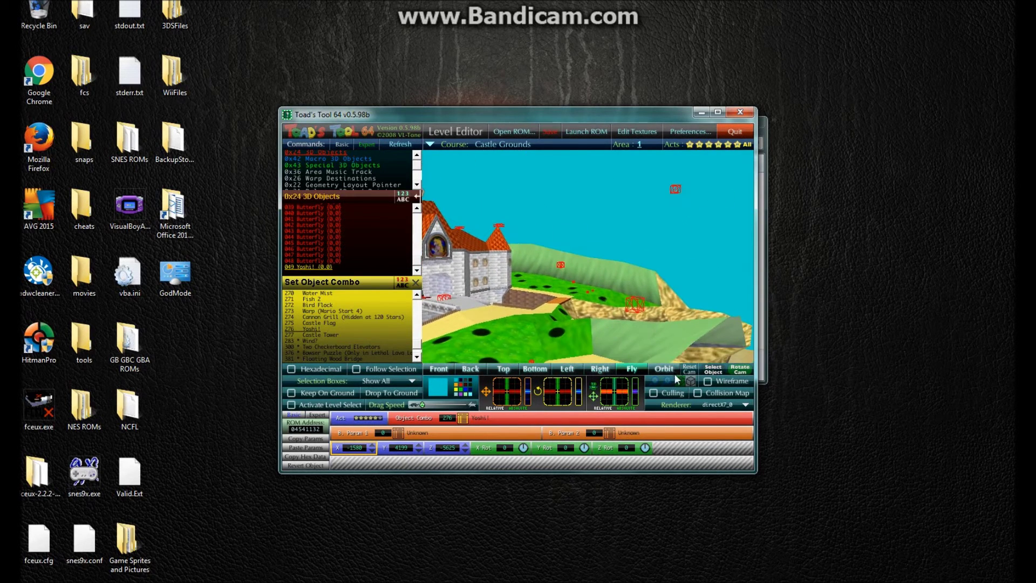
left_click(671, 372)
left_click_drag(445, 267, 578, 274)
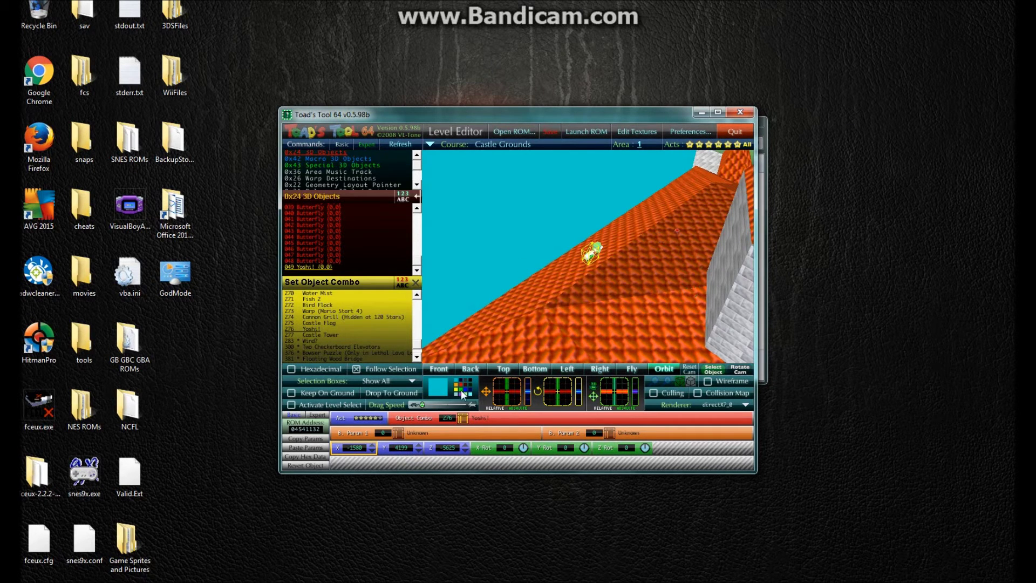
left_click(438, 370)
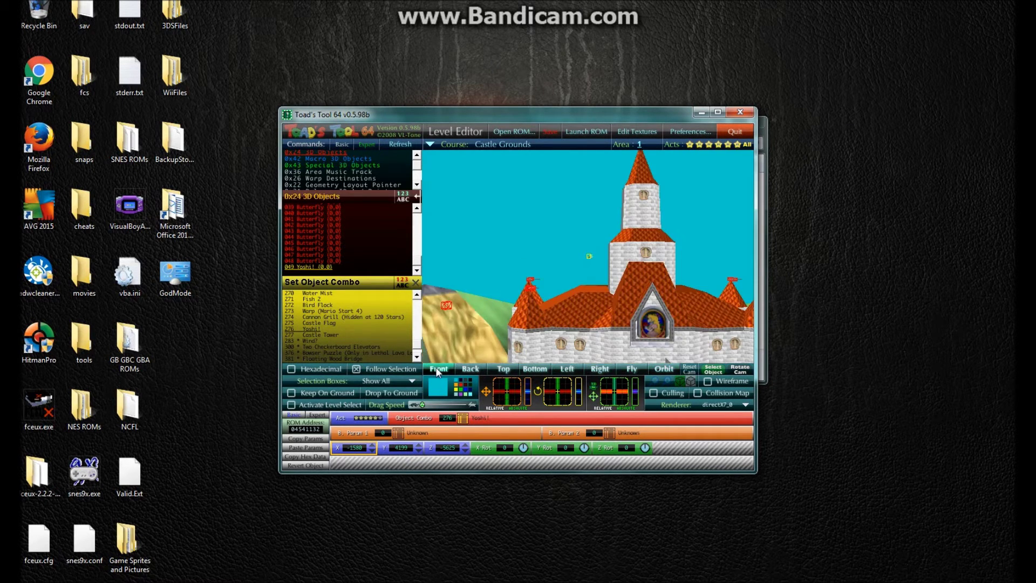
left_click(652, 233)
left_click(651, 368)
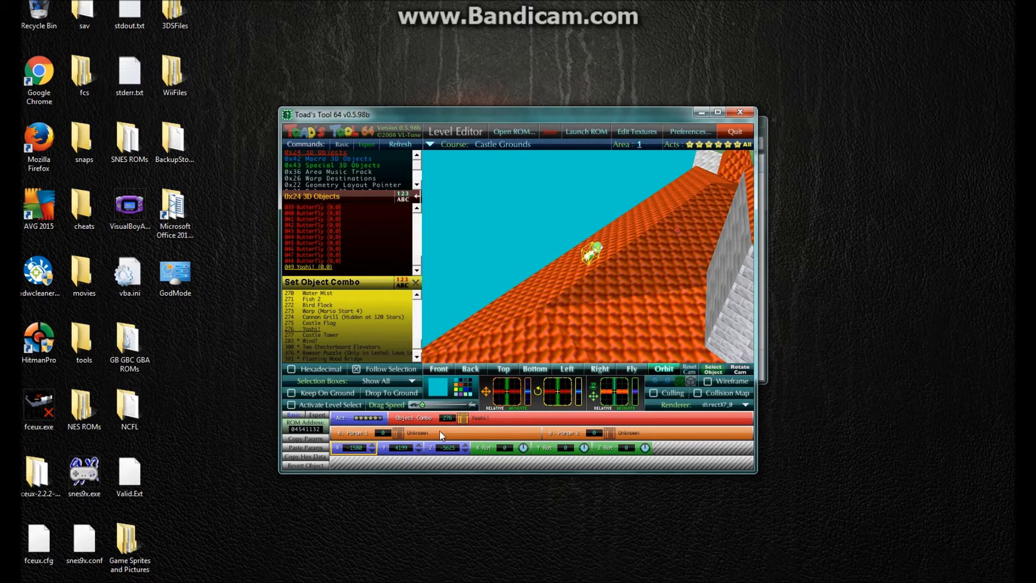
- Move Yoshi off the castle roof to the sandy path at X -4138, Y 752, Z 1690
left_click(418, 451)
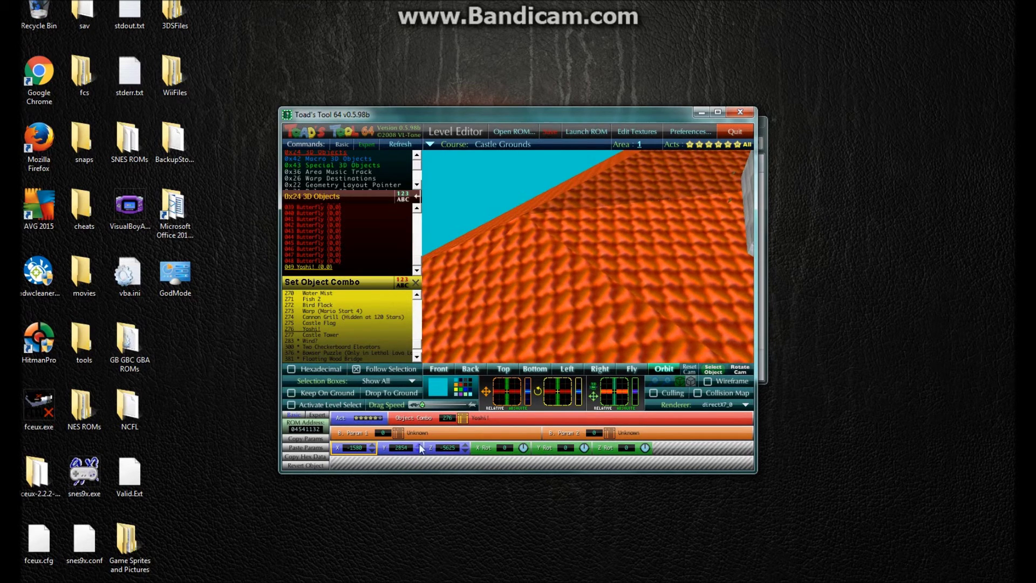
left_click(419, 444)
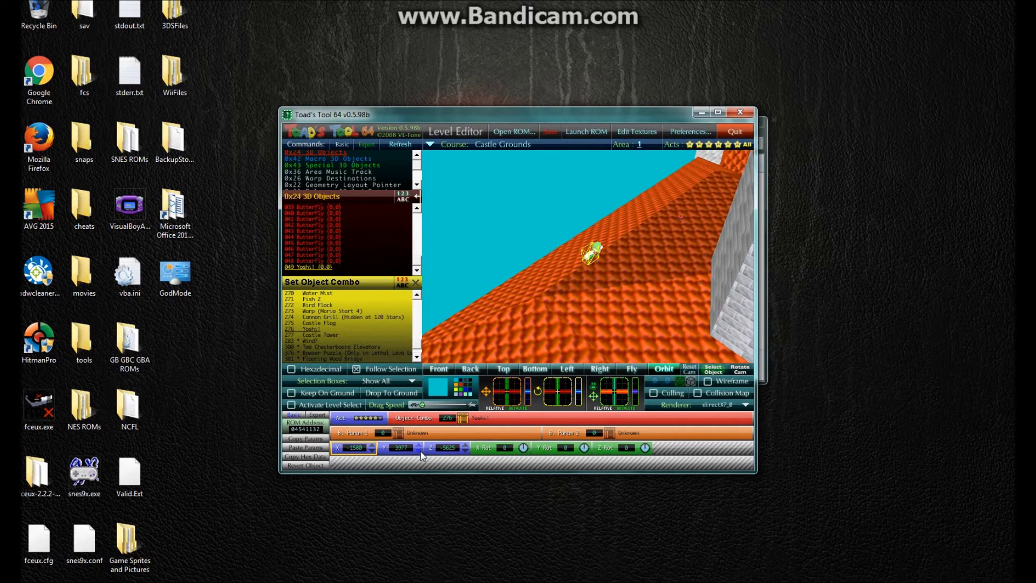
left_click(420, 450)
left_click_drag(420, 451, 372, 450)
left_click_drag(464, 450, 463, 451)
mouse_move(372, 447)
left_mouse_down()
mouse_move(419, 453)
mouse_move(417, 443)
mouse_move(374, 446)
left_mouse_up()
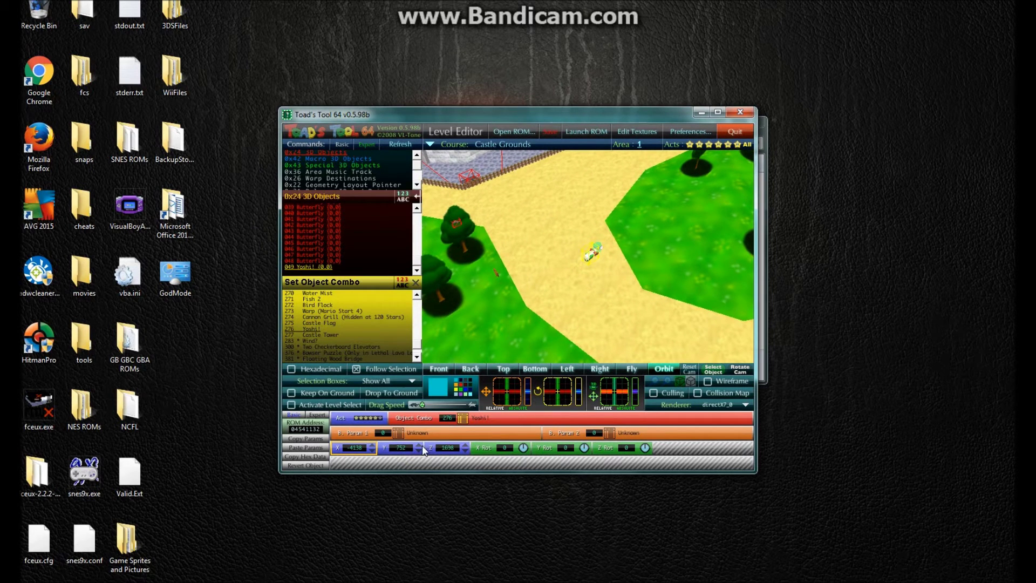
- Lower Yoshi onto the sandy path at Y 266 and turn on Keep On Ground
left_click(420, 446)
left_click(419, 451)
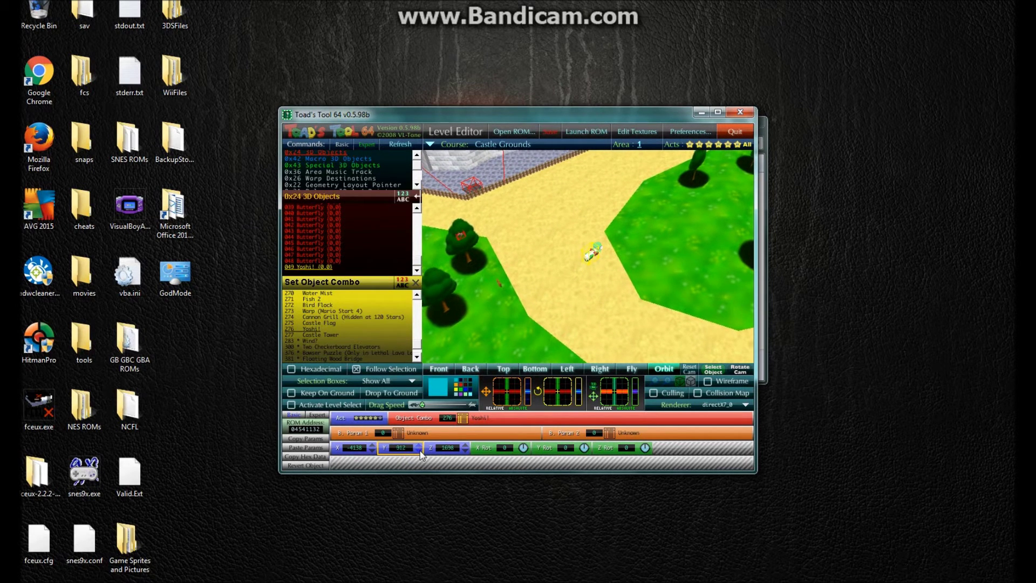
left_click(291, 395)
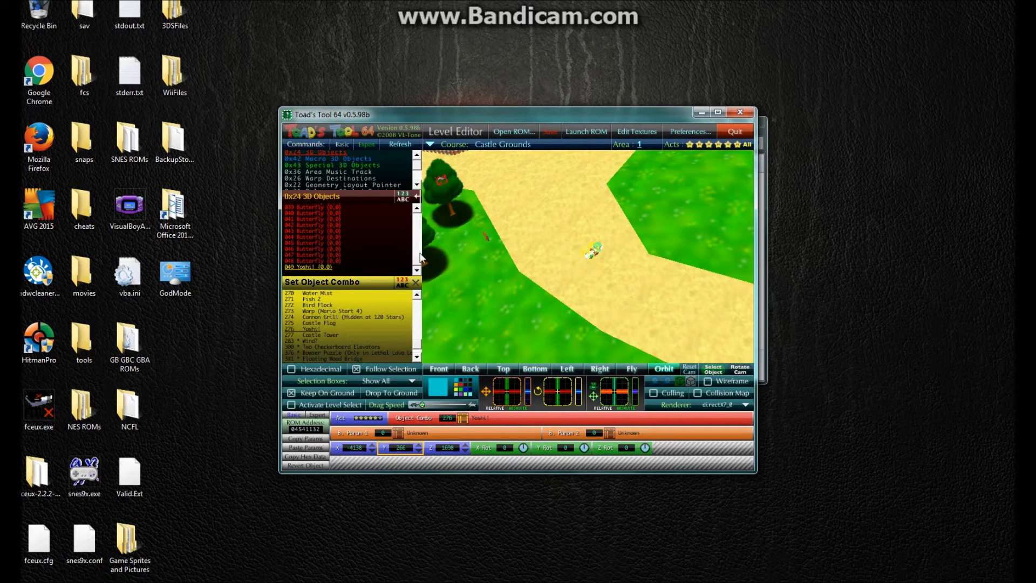
- Open the Macro 3D Objects and go through the first three Wooden Signposts, ending on 003 about Princess Toadstool's castle
left_click_drag(417, 260, 419, 201)
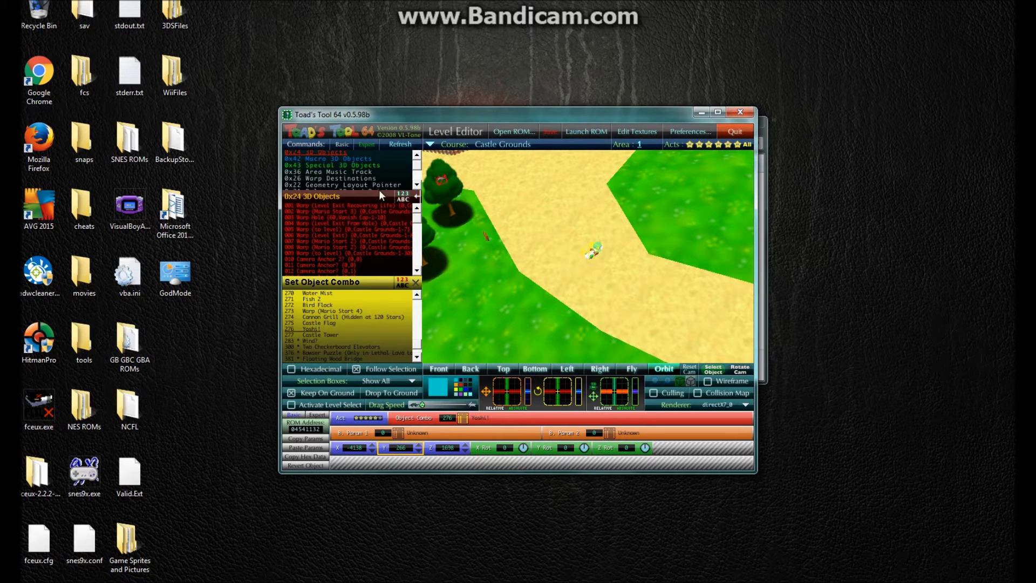
left_click(325, 159)
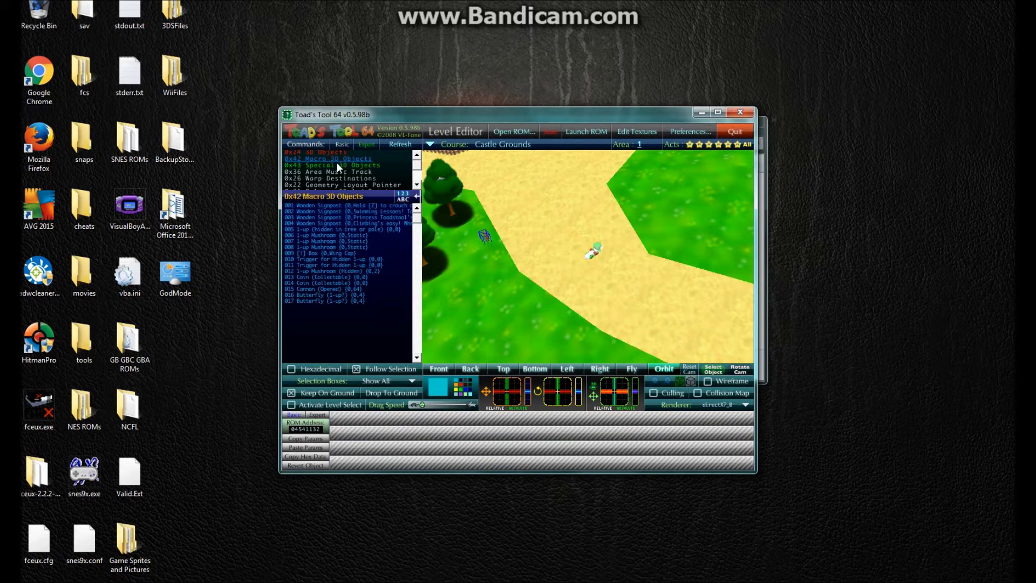
left_click(337, 206)
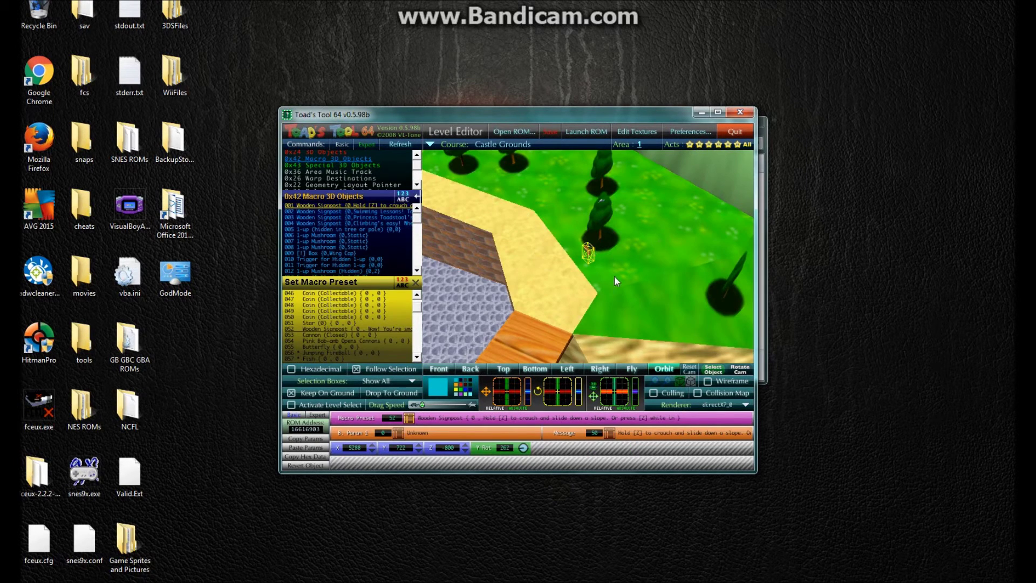
left_click(351, 212)
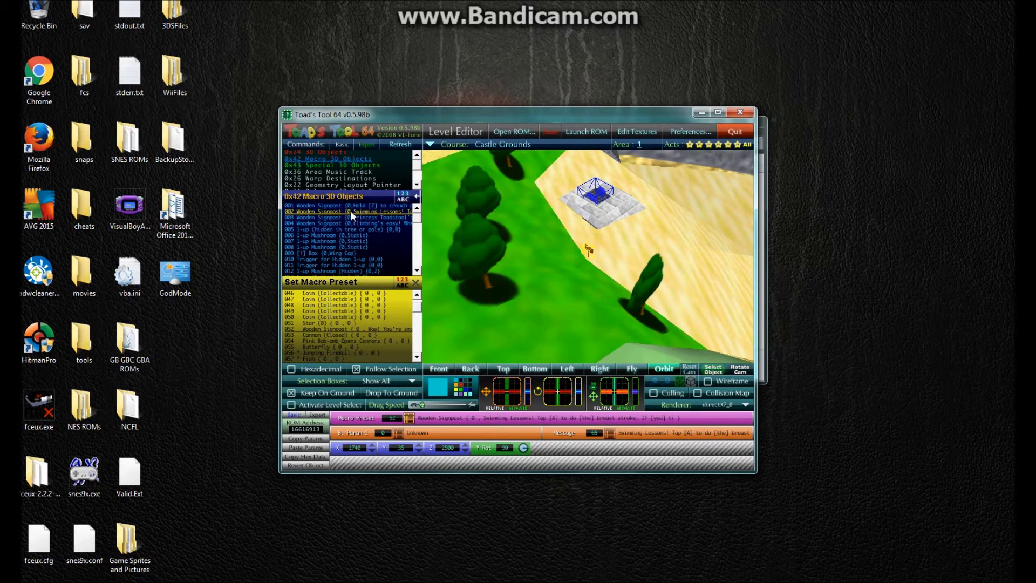
left_click(350, 215)
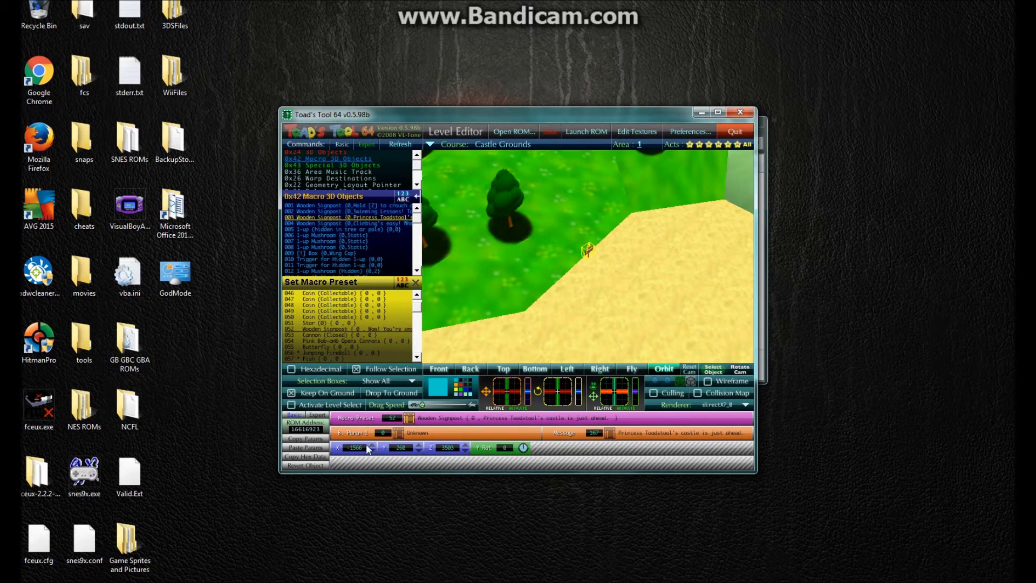
- Move Wooden Signpost 003 onto the grass at X 129, Y 714, Z 2008 with Keep On Ground active
mouse_move(371, 448)
left_mouse_down()
mouse_move(423, 446)
mouse_move(421, 457)
mouse_move(374, 452)
left_mouse_up()
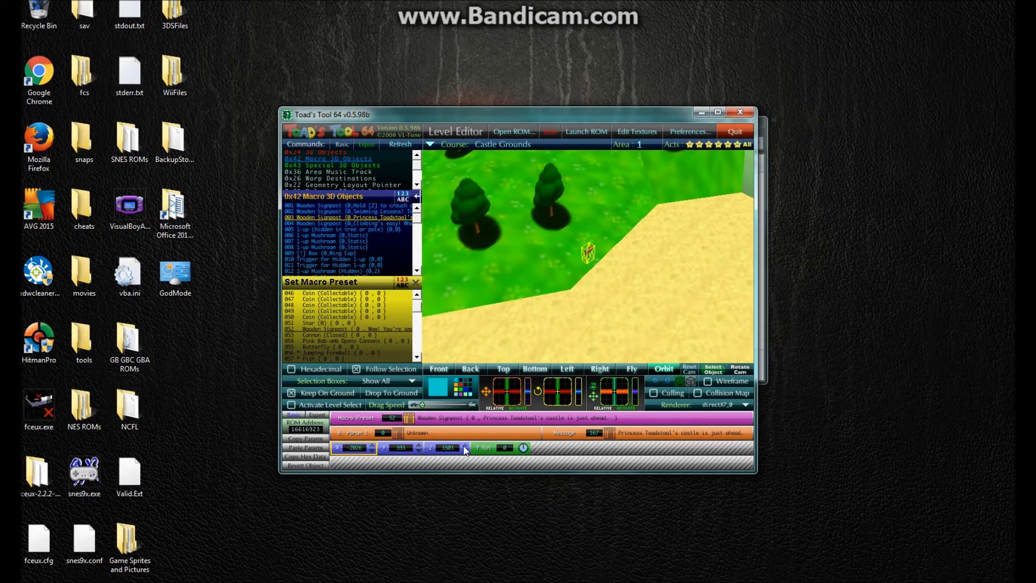
mouse_move(464, 447)
left_mouse_down()
mouse_move(372, 452)
mouse_move(465, 448)
left_mouse_up()
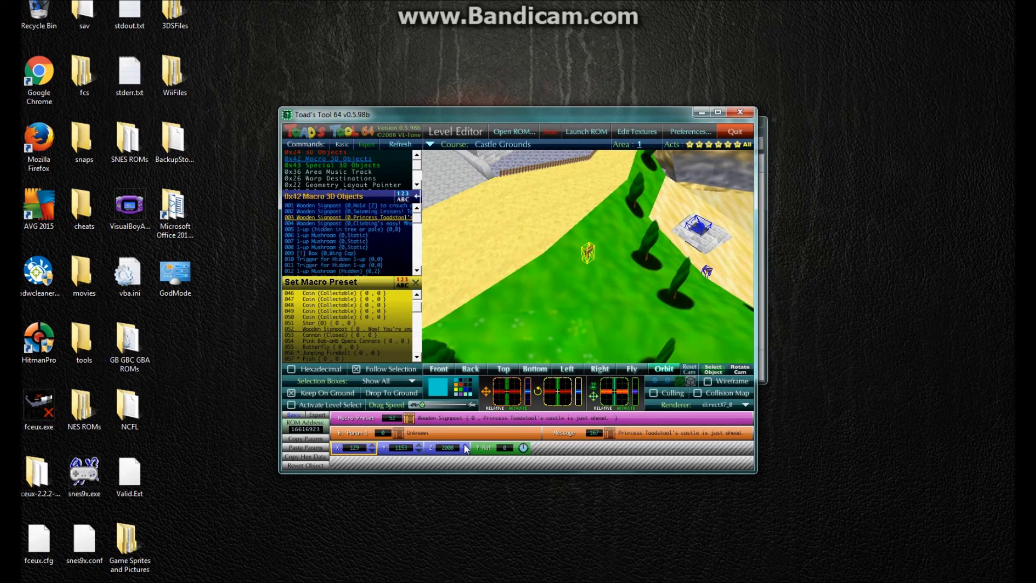
left_click(290, 394)
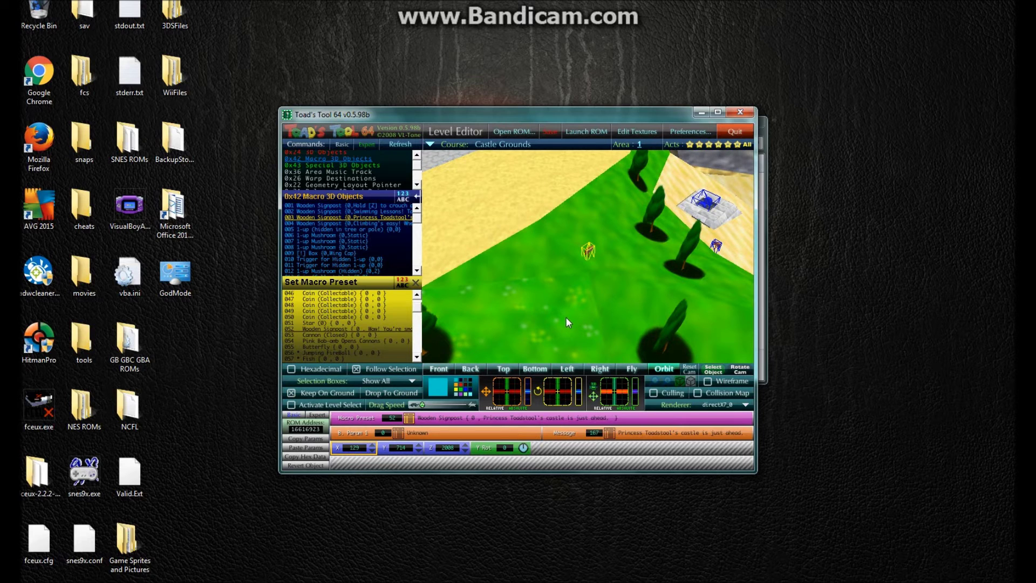
- Reposition macro object 005 1-up (hidden in tree or pole) to Y 1202, and set Selection Boxes to This Command
left_click(413, 382)
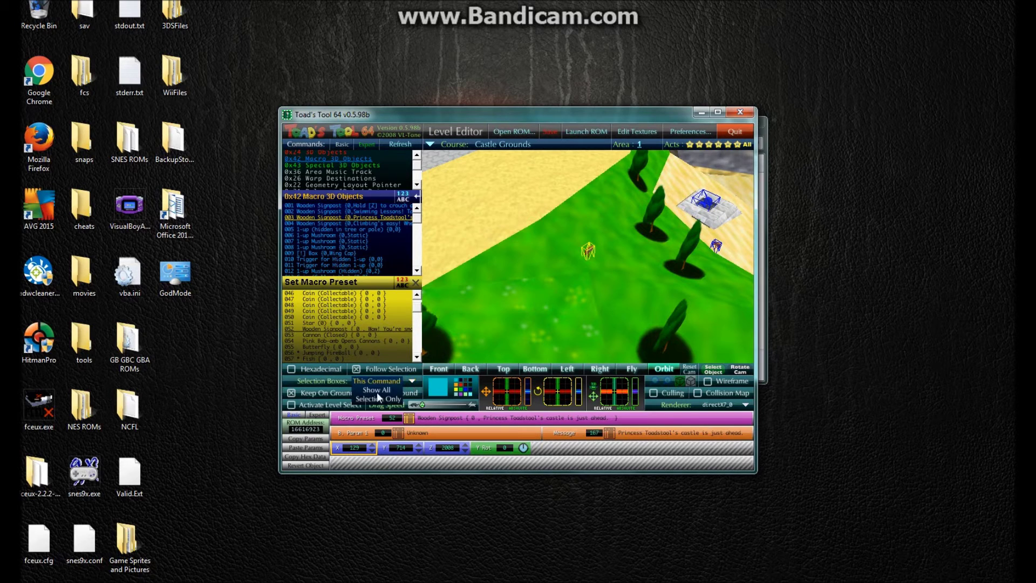
left_click(322, 228)
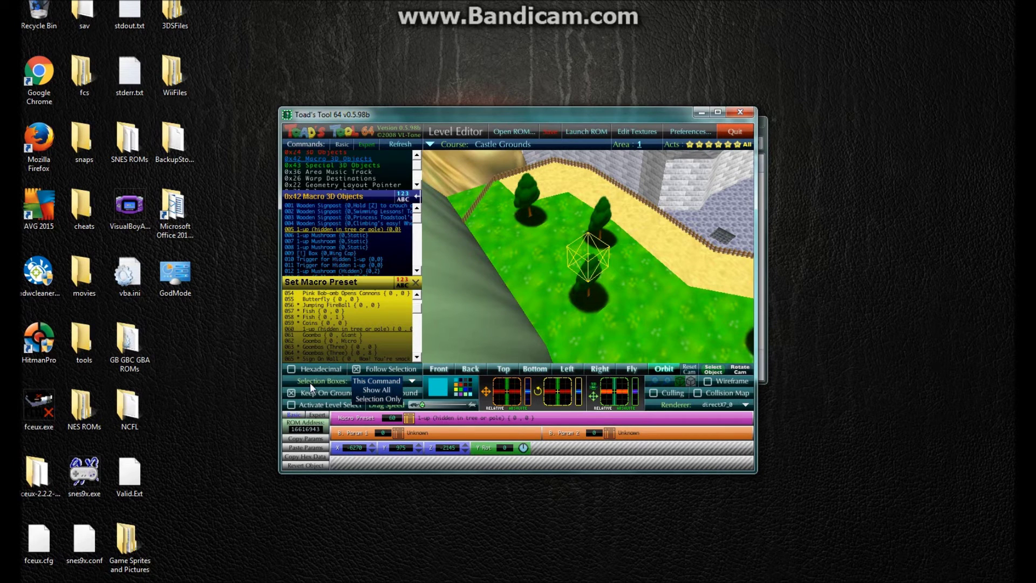
left_click(291, 393)
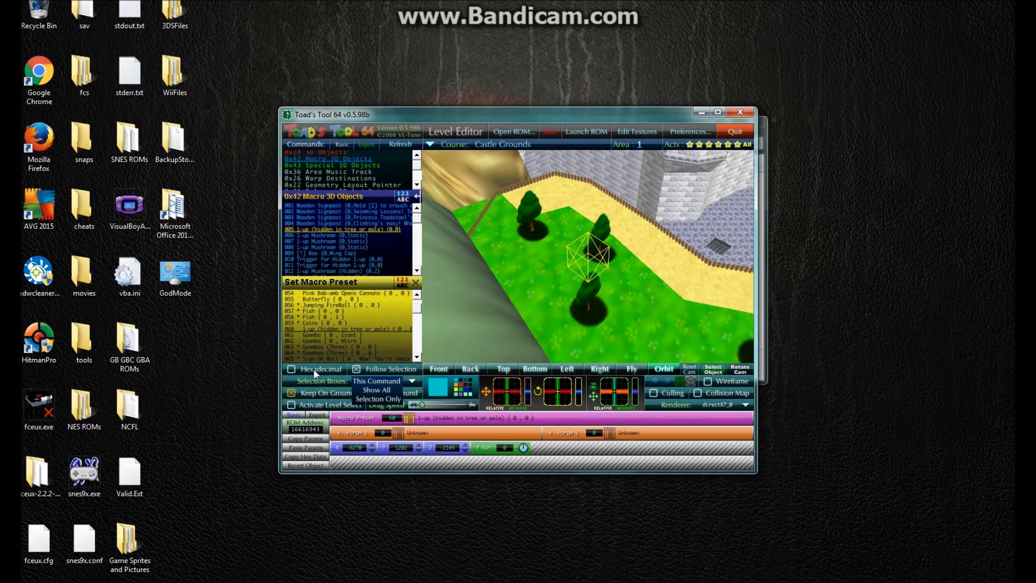
left_click(375, 381)
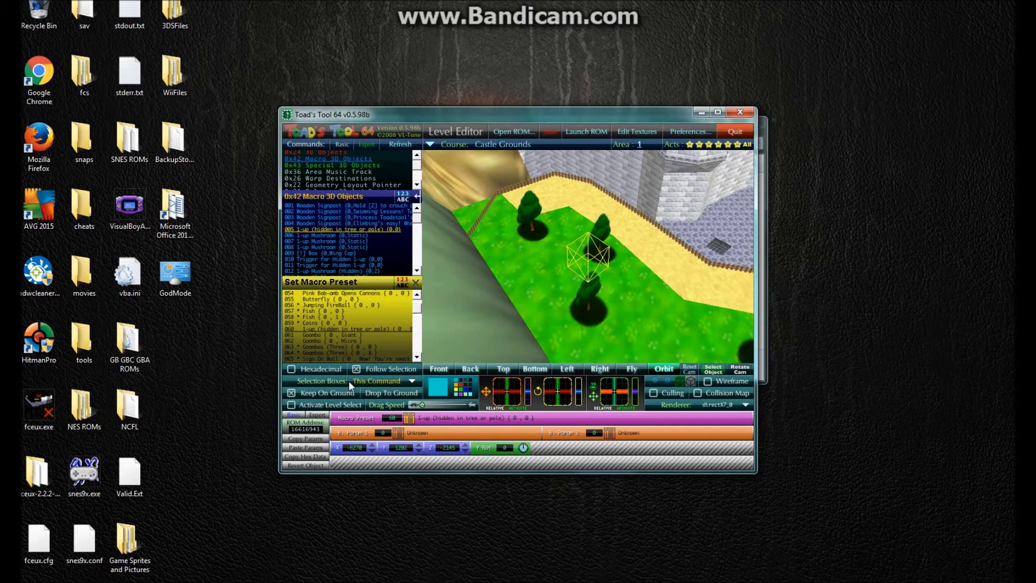
left_click(384, 381)
left_click(381, 384)
- Step through the static 1-up Mushrooms 006 to 008 to check their positions, and list the Special 3D Objects
left_click(317, 241)
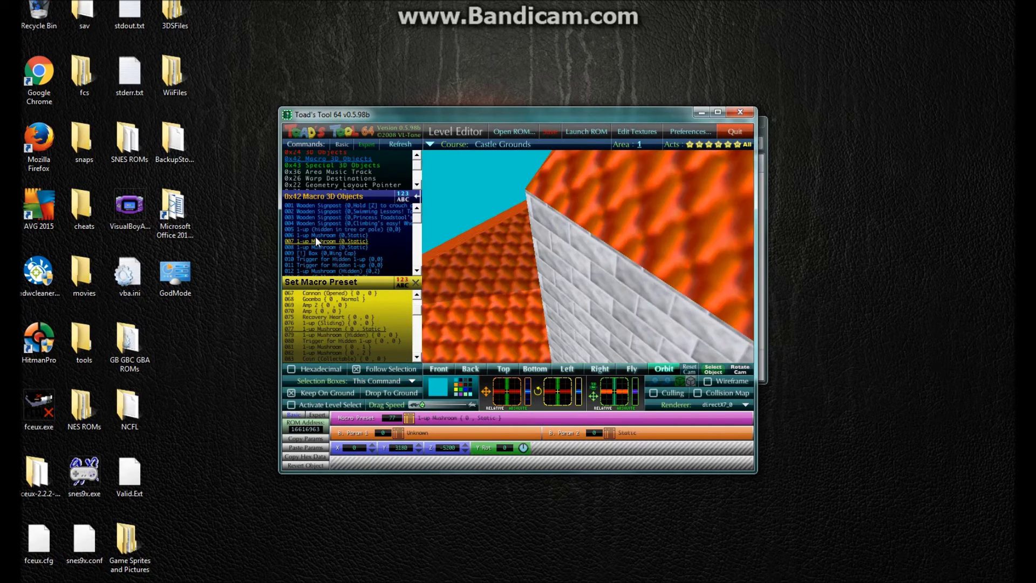
left_click(323, 235)
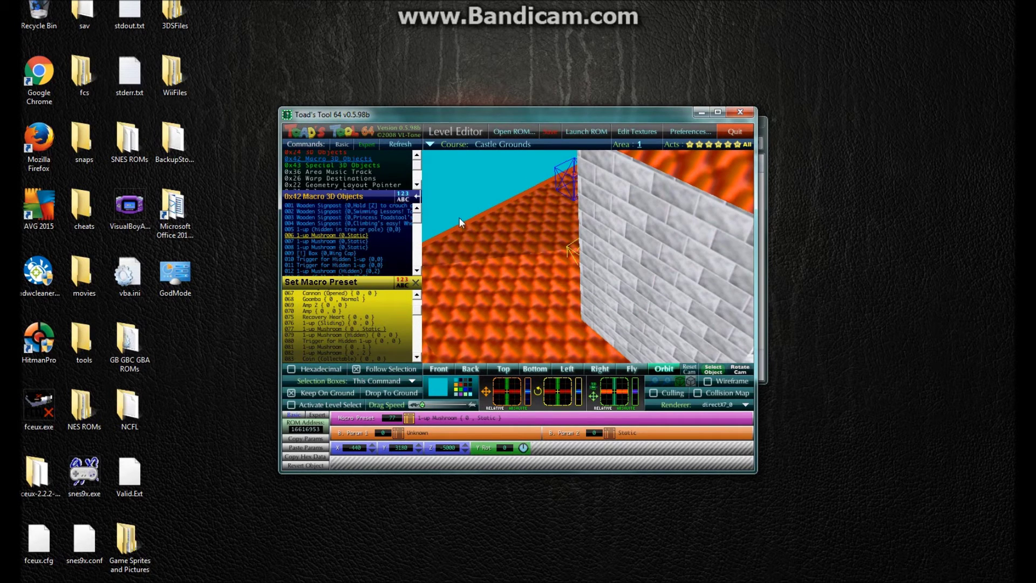
left_click(349, 241)
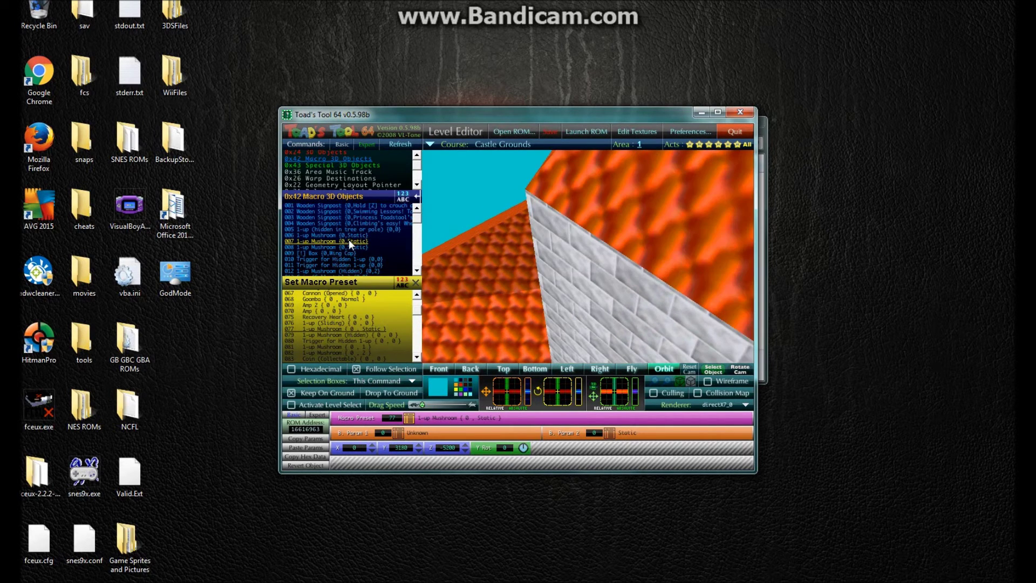
left_click(341, 247)
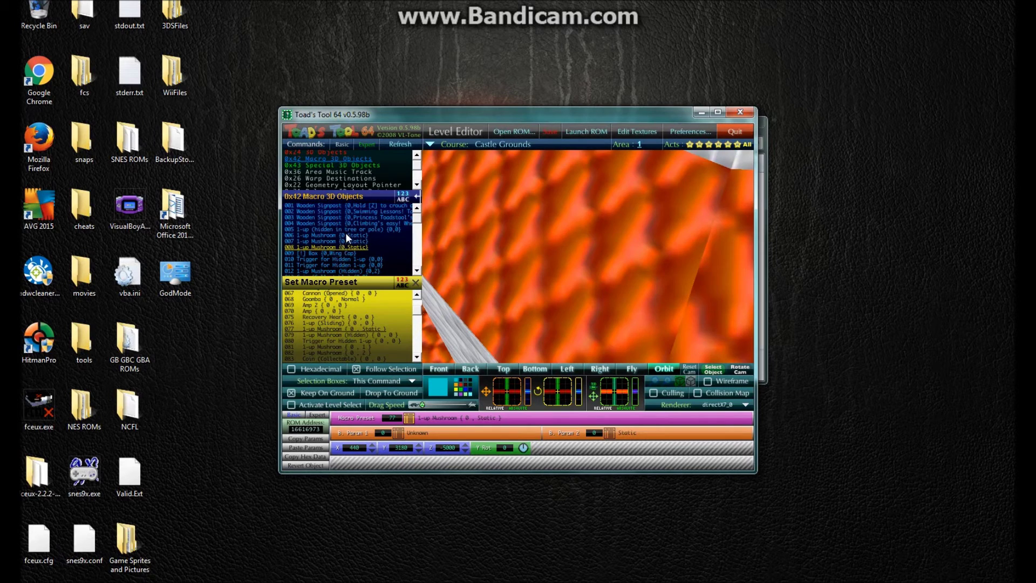
left_click(346, 235)
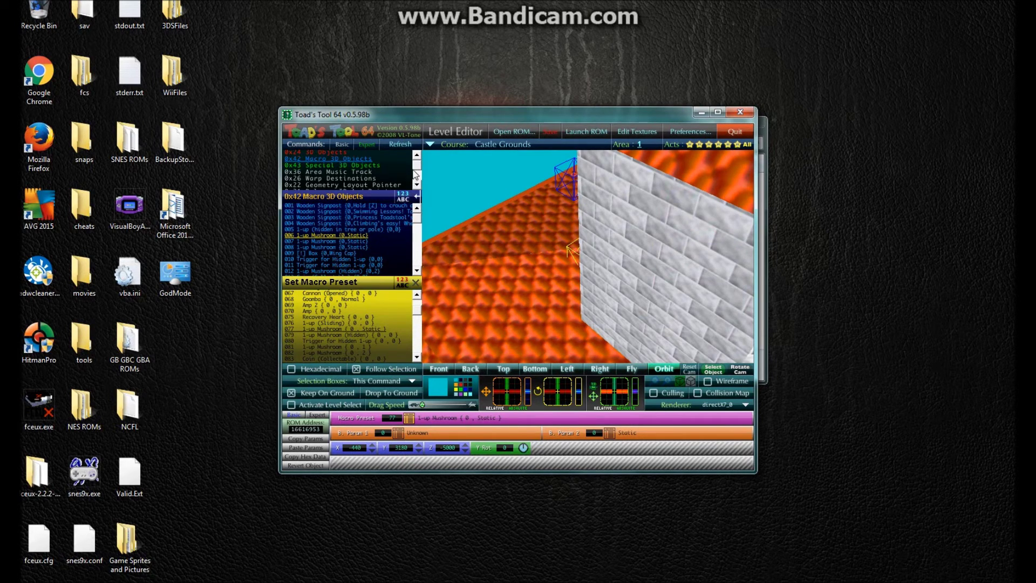
mouse_move(415, 168)
left_mouse_down()
mouse_move(417, 187)
mouse_move(416, 156)
left_mouse_up()
left_click(349, 167)
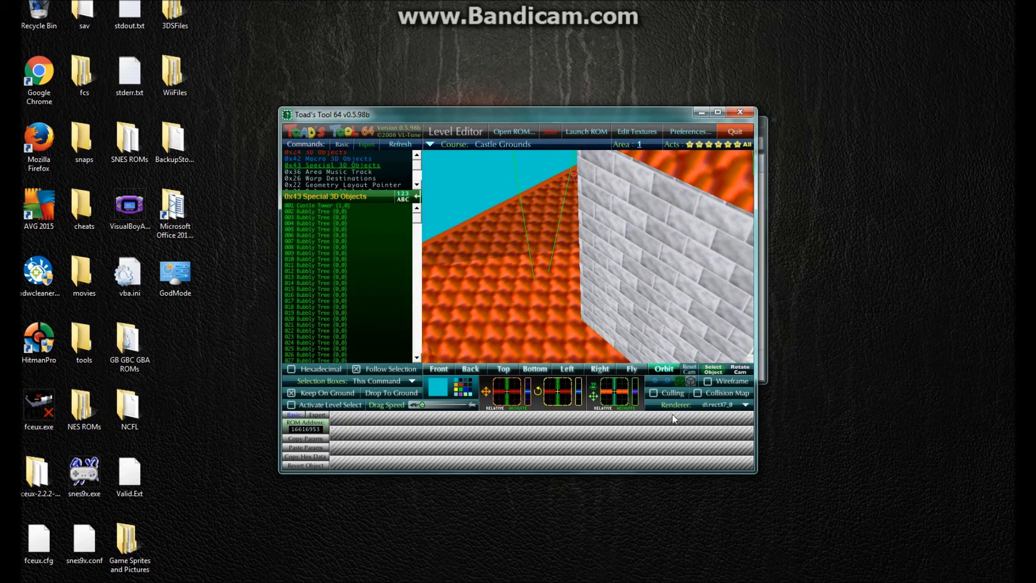
- Set the Castle Grounds 0x36 Area Music Track to 014 Wing cap
left_click(416, 184)
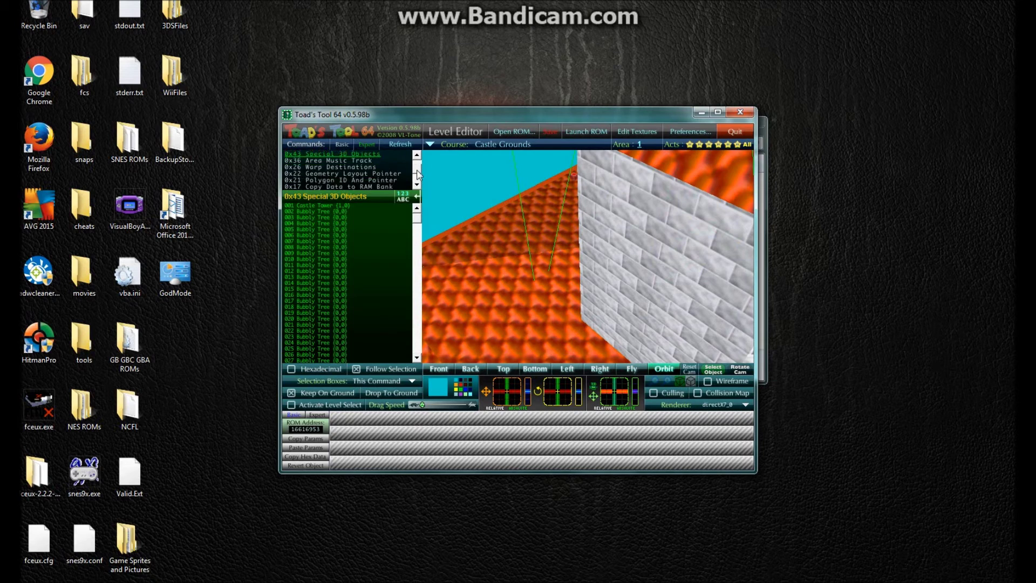
left_click(417, 184)
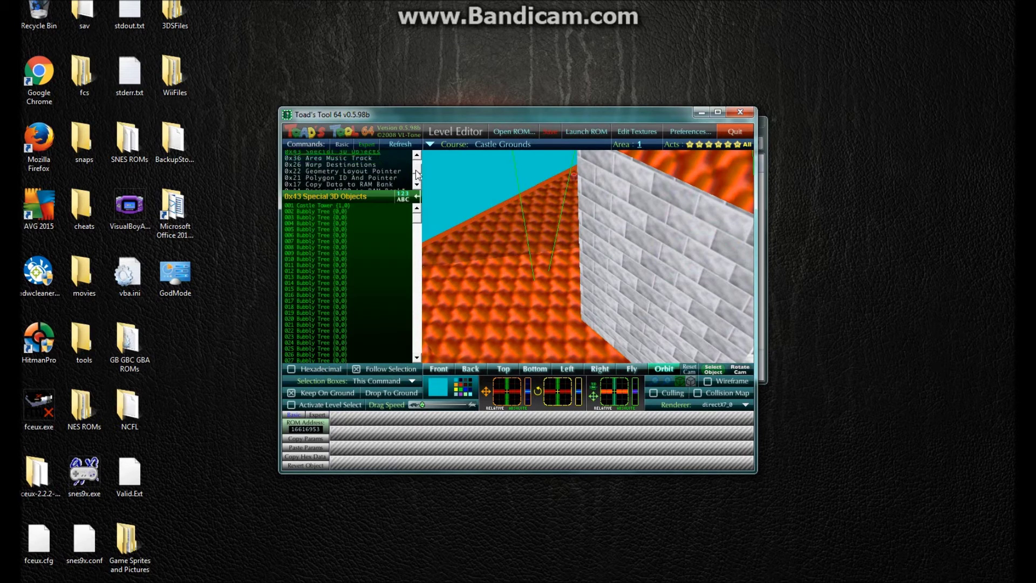
left_click_drag(416, 188, 416, 165)
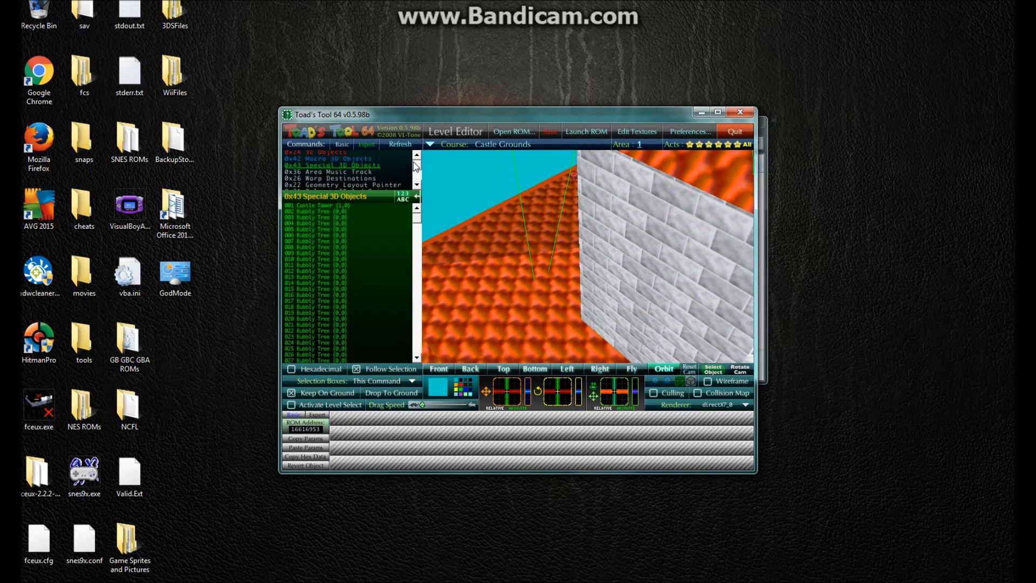
left_click(324, 171)
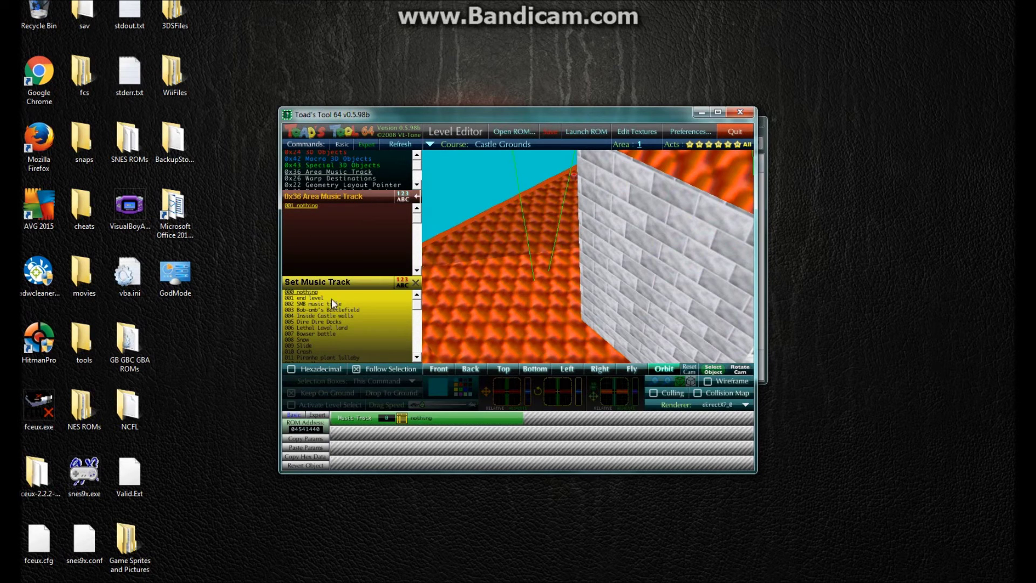
left_click_drag(420, 305, 419, 333)
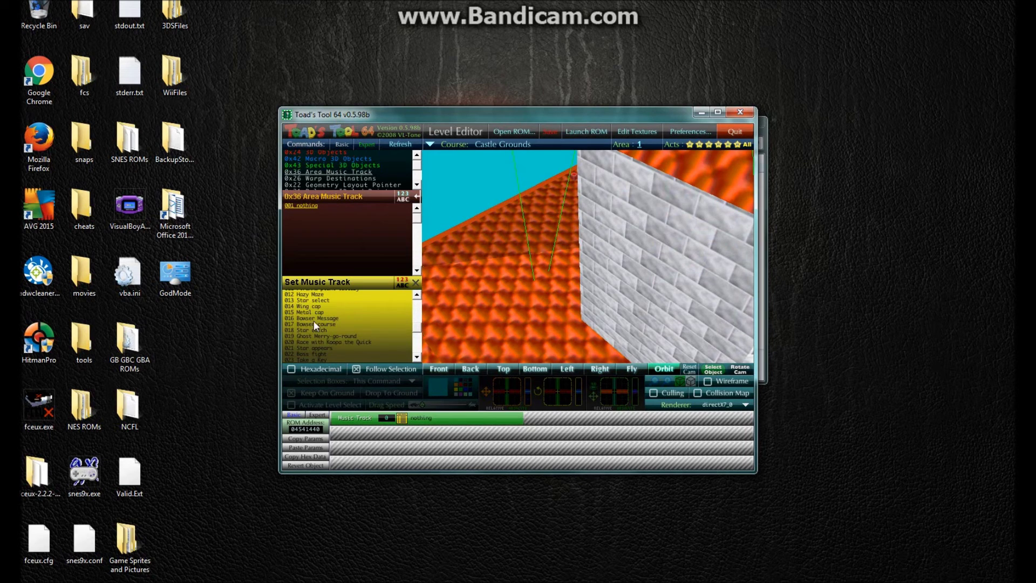
left_click(310, 305)
- Review the Macro 3D Objects and the Area Music Track once more, then list the 0x24 3D Objects
mouse_move(420, 169)
left_mouse_down()
mouse_move(418, 182)
mouse_move(420, 166)
left_mouse_up()
mouse_move(416, 170)
left_mouse_down()
mouse_move(417, 184)
mouse_move(417, 173)
left_mouse_up()
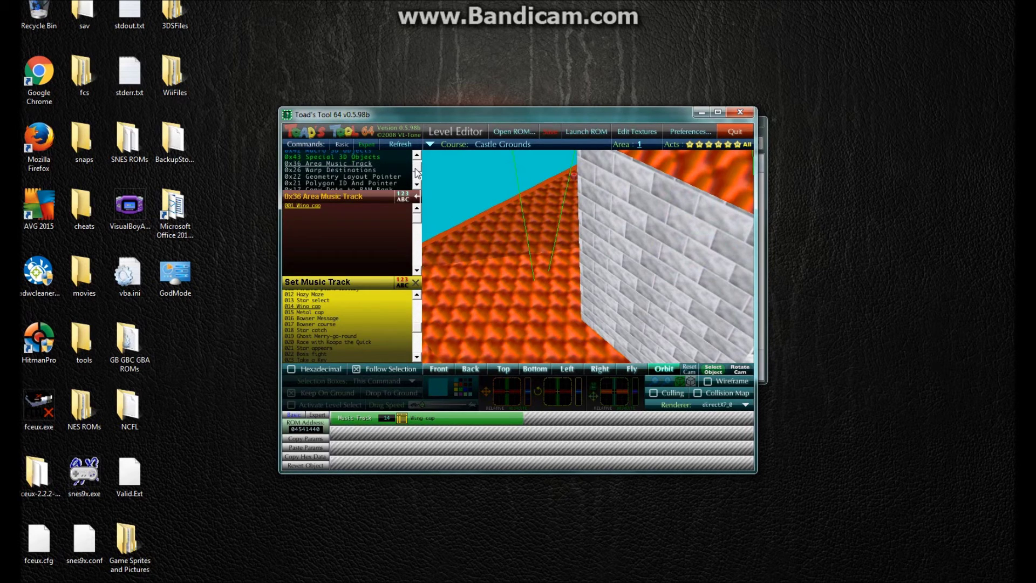
left_click(316, 151)
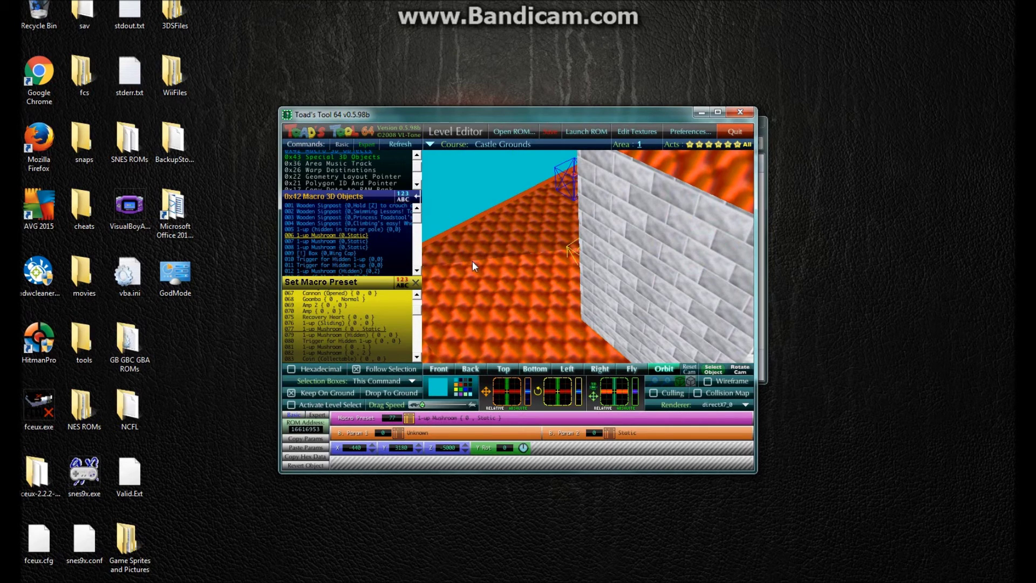
left_click(404, 163)
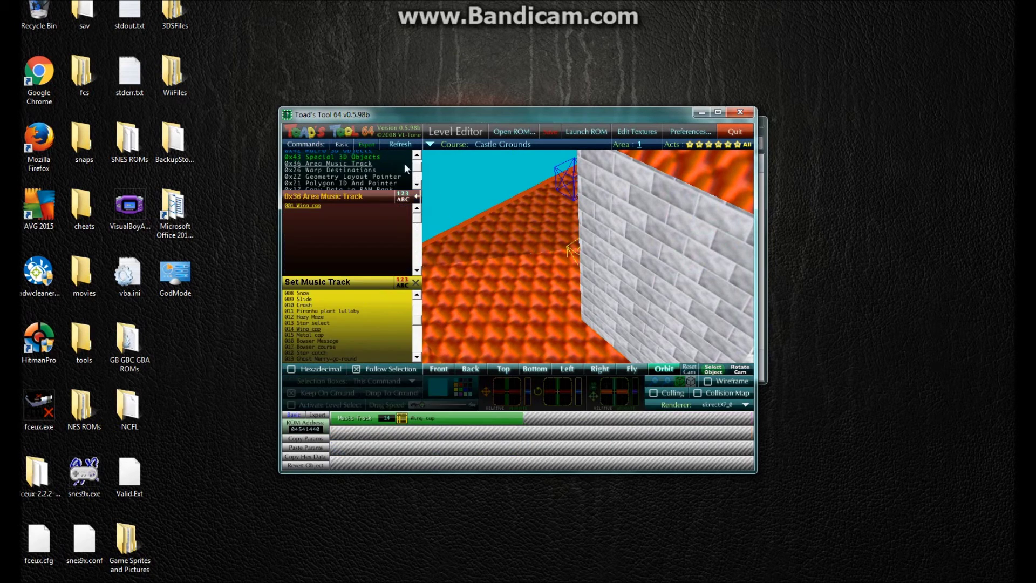
scroll(325, 157, "up", 1)
left_click(325, 152)
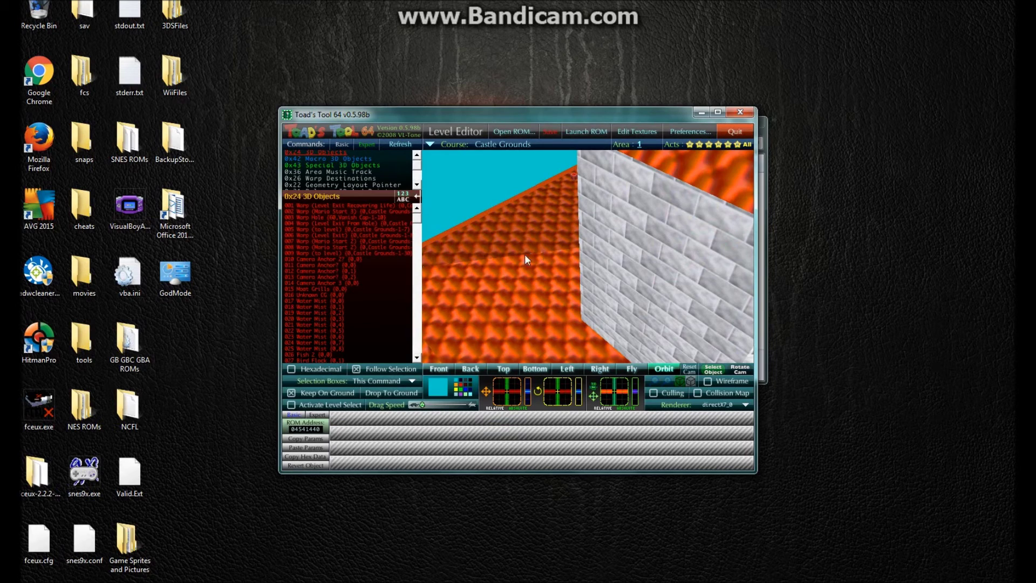
- Survey the castle and its surroundings in Fly view, then quit the level editor
left_click(620, 368)
left_click_drag(593, 346, 486, 215)
left_click_drag(530, 322, 500, 150)
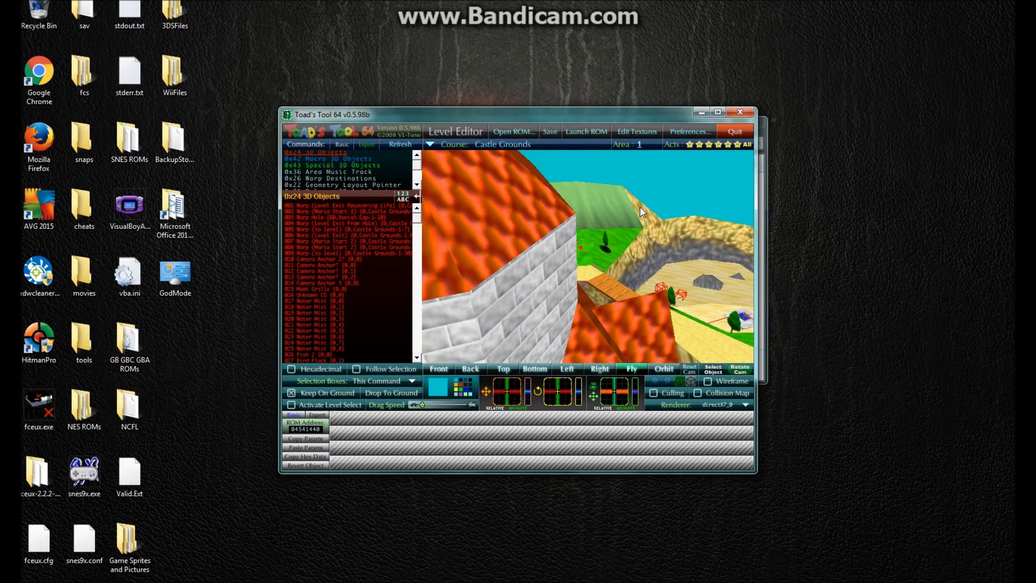
left_click(734, 131)
left_click_drag(631, 131, 659, 148)
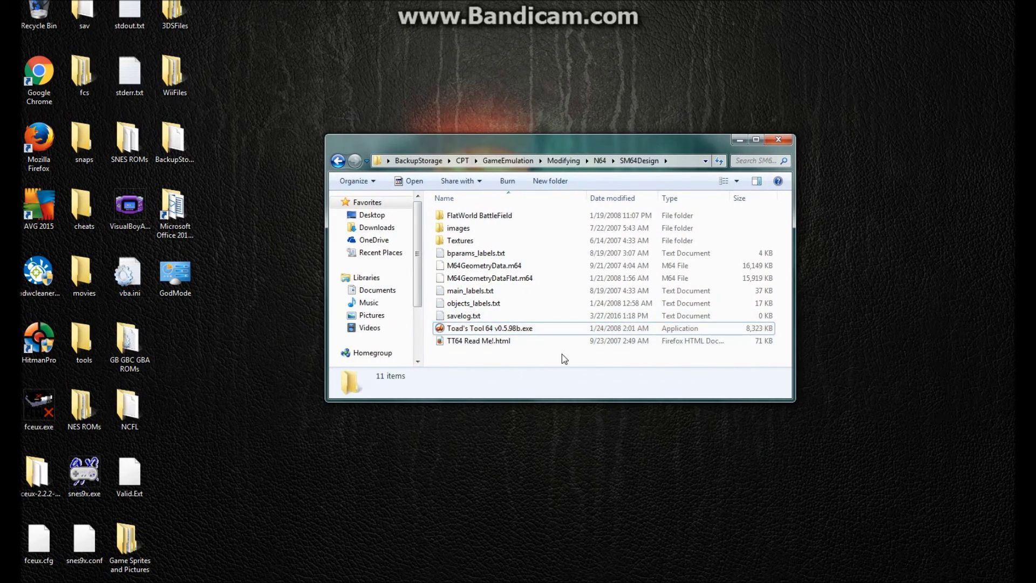
- Browse to the GameEmulation\Nintendo64\x32 folder and launch Project64.exe
left_click(600, 160)
left_click(563, 161)
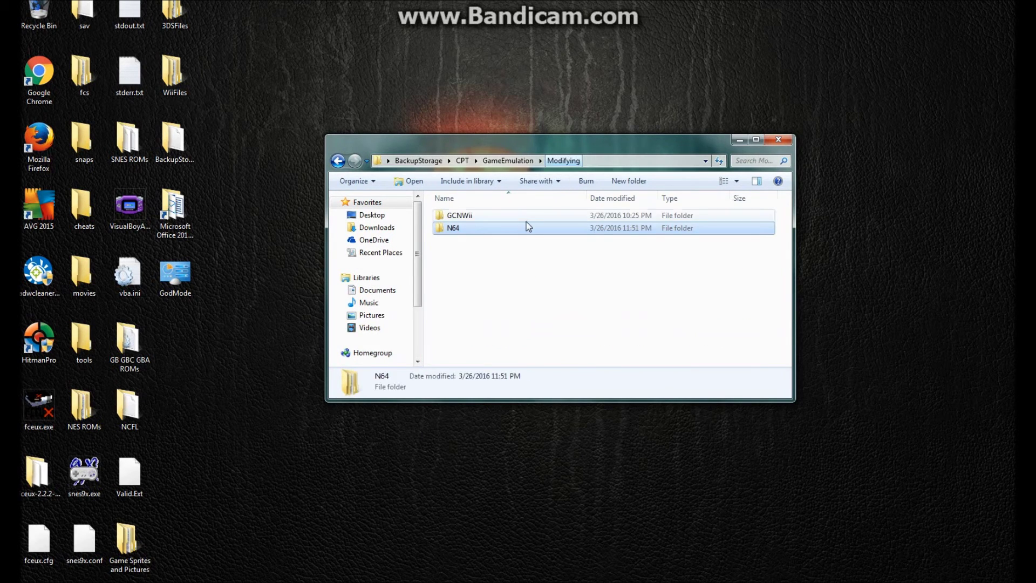
left_click(508, 160)
double_click(459, 240)
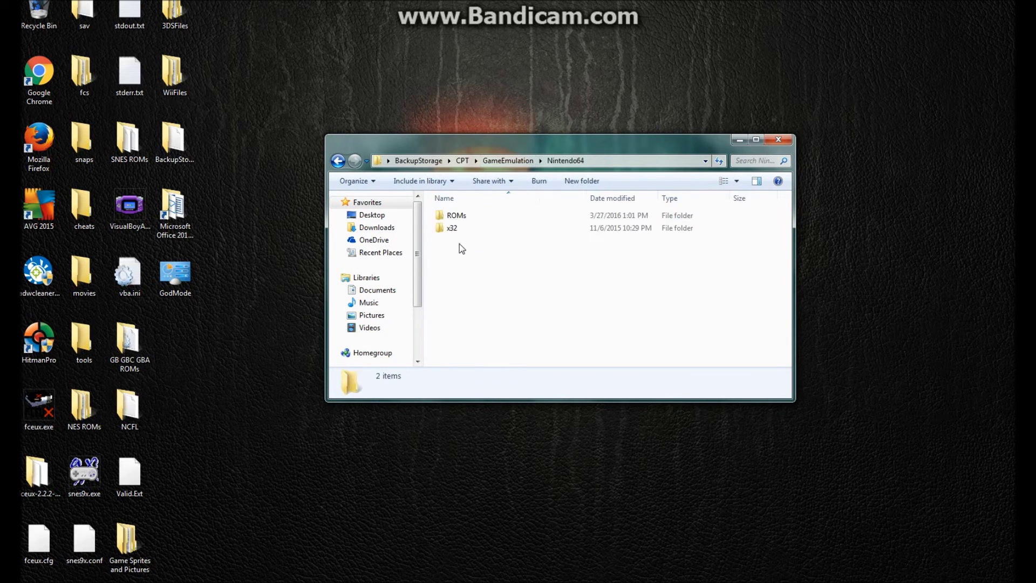
double_click(458, 228)
scroll(504, 263, "down", 2)
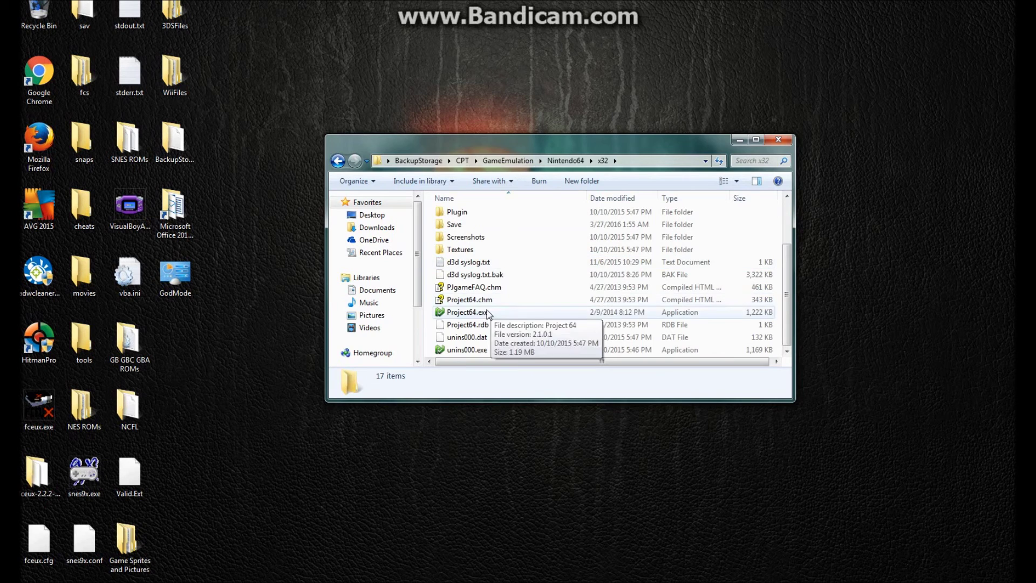
double_click(468, 312)
mouse_move(470, 120)
left_mouse_down()
mouse_move(455, 125)
mouse_move(474, 133)
left_mouse_up()
- Open the extended ROM Super Mario 64 (U) [!].ext.z64 in the emulator
left_click(360, 144)
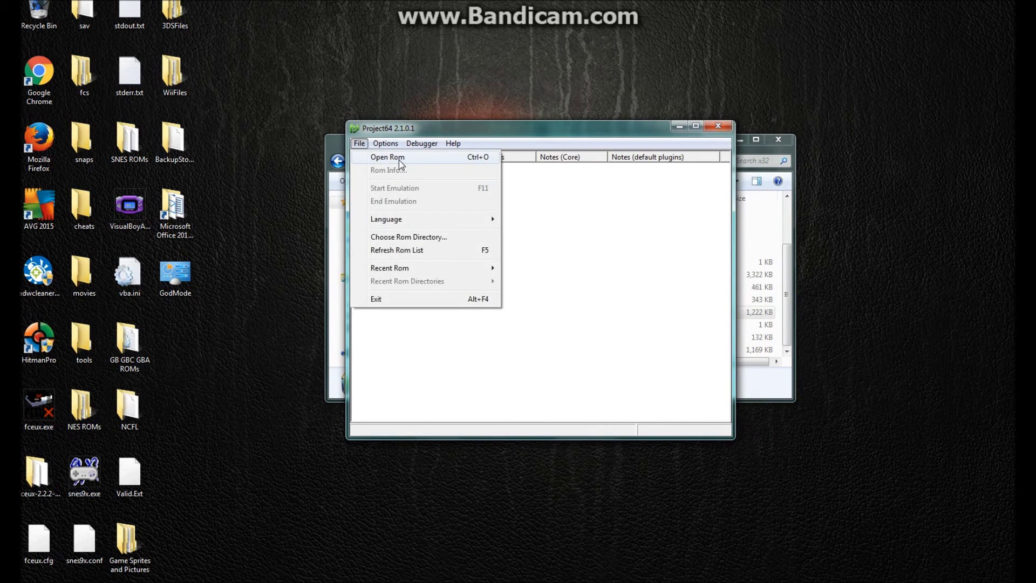
left_click(400, 159)
left_click(563, 307)
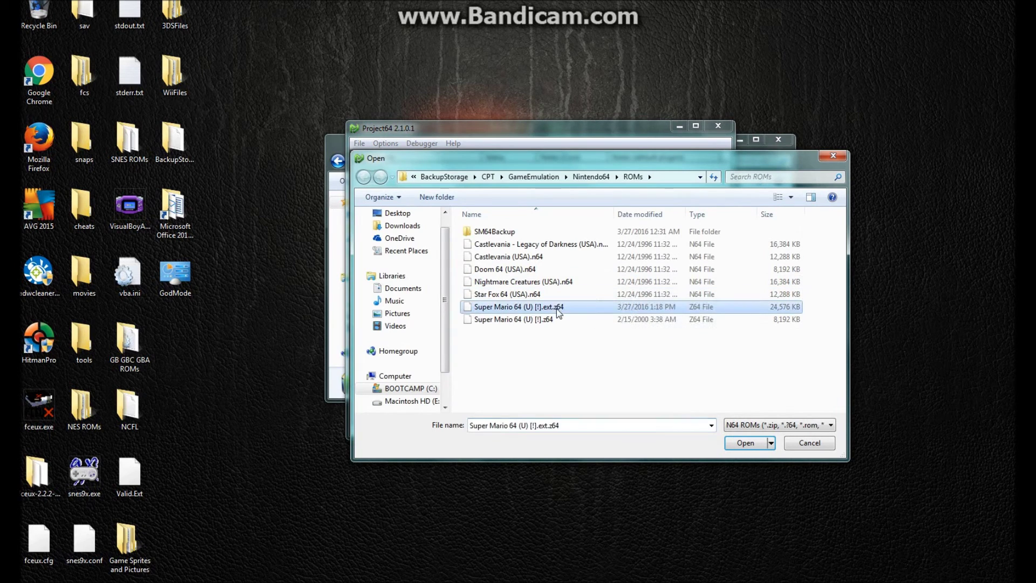
left_click(746, 443)
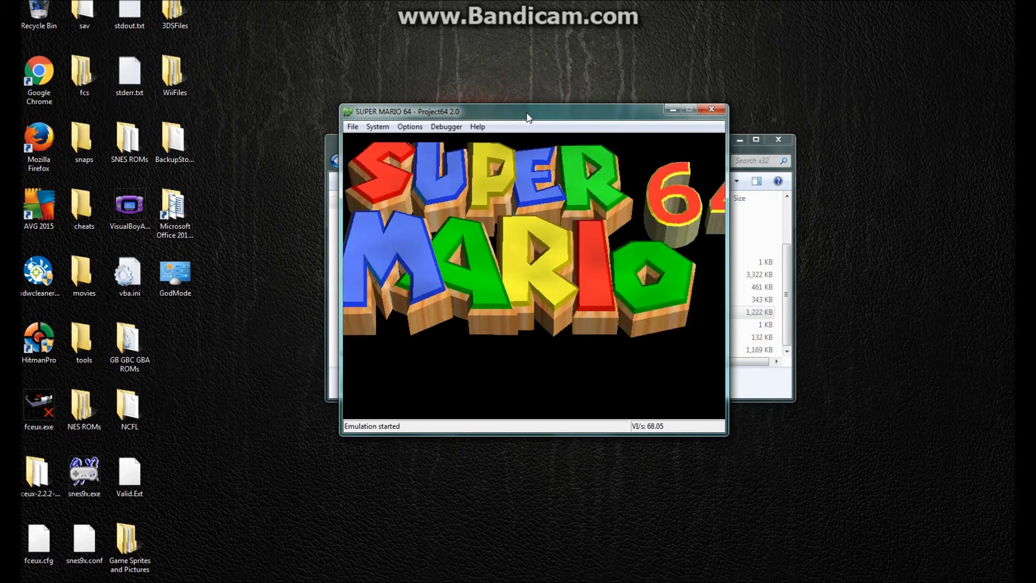
- Minimize the file browser window and place the game window near the middle of the desktop
left_click_drag(528, 117, 436, 127)
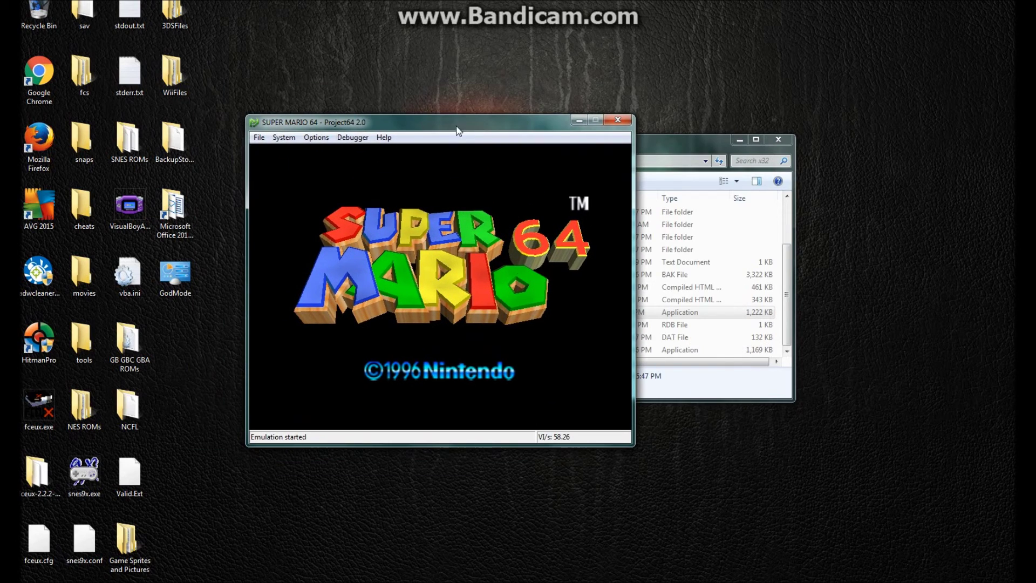
left_click(740, 139)
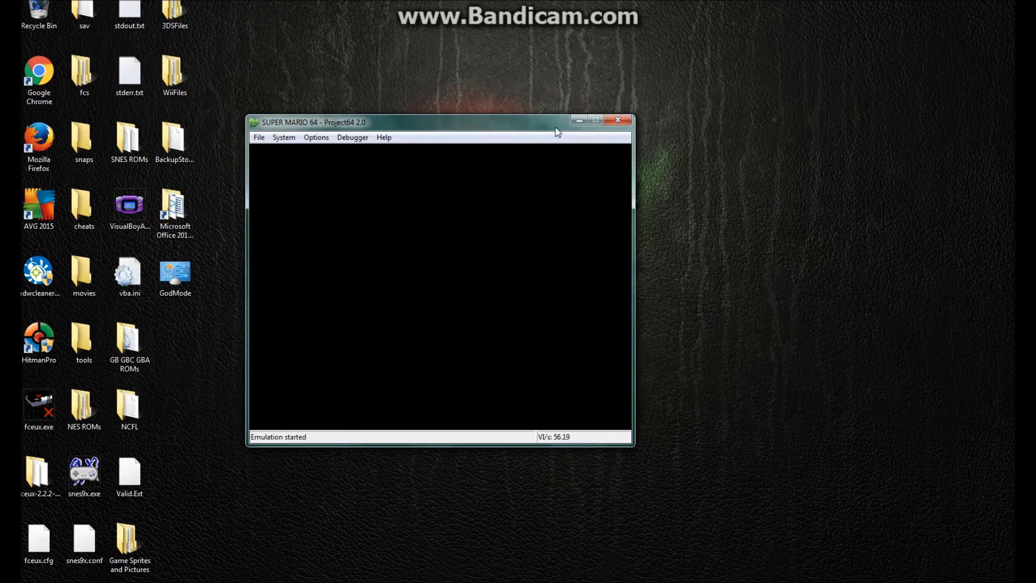
left_click_drag(556, 128, 646, 91)
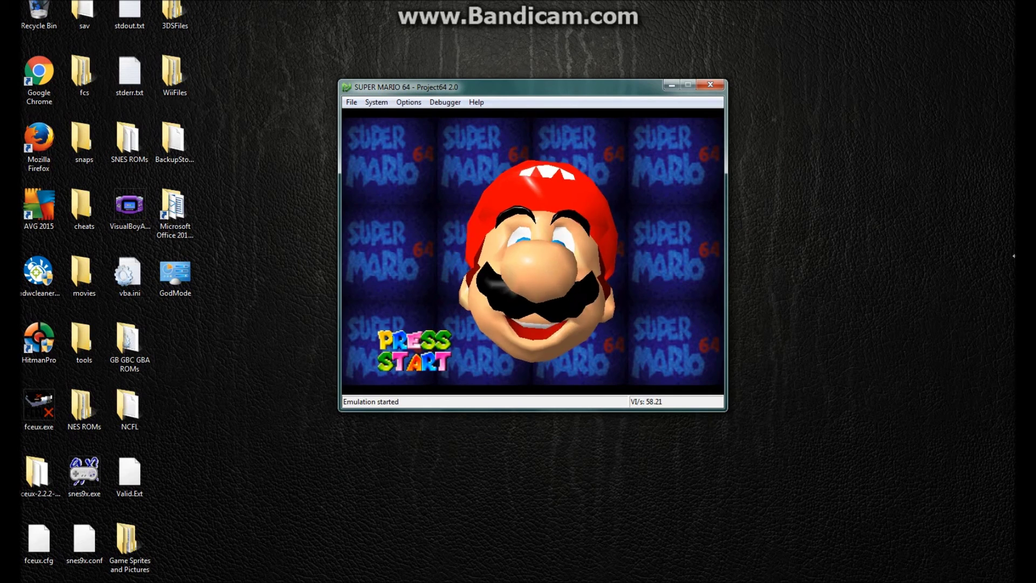
- Start Super Mario 64 from its title screen and begin a new save file
key("Return")
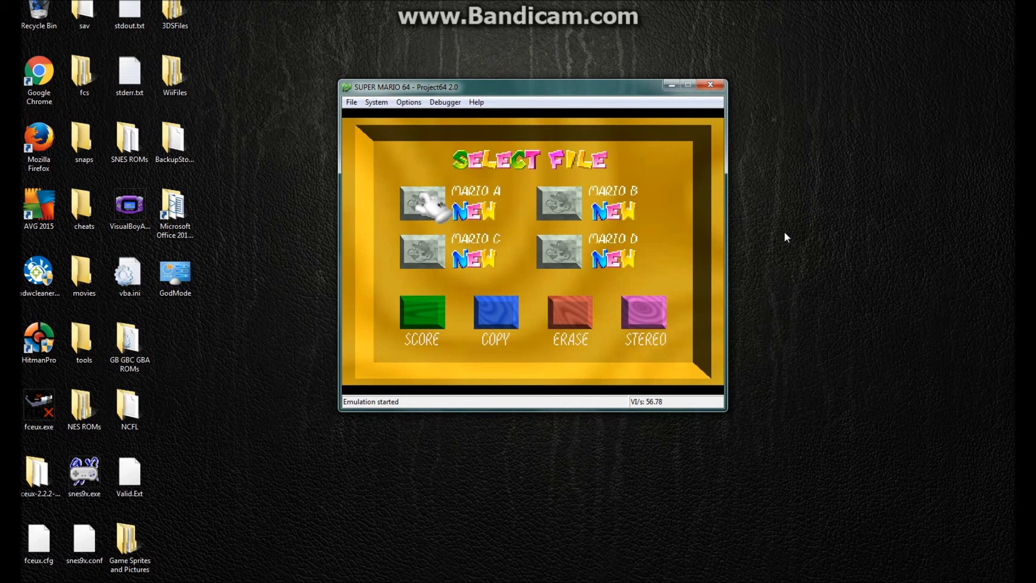
key("Right")
key("Down")
key("Left")
key("Up")
key("x")
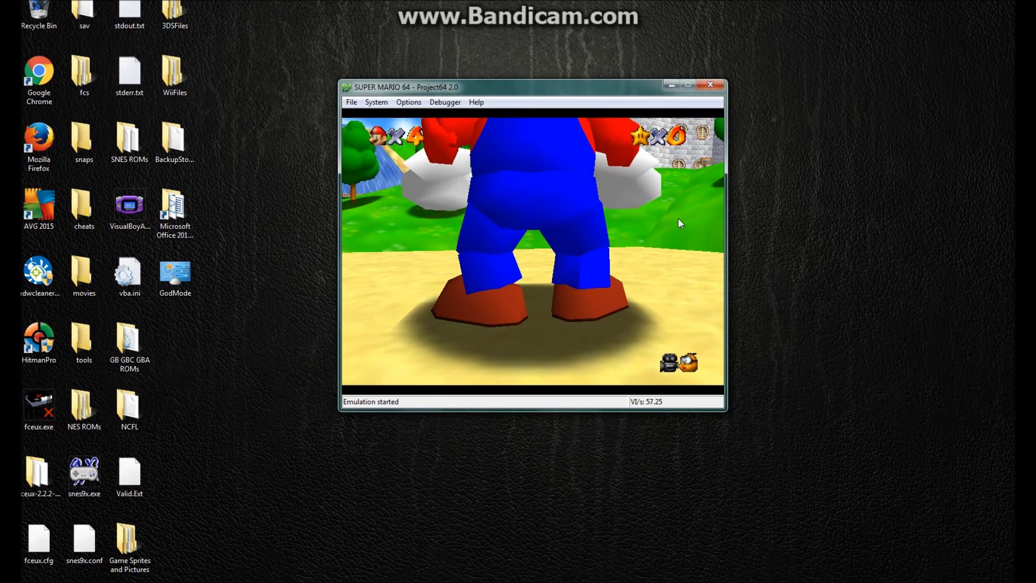
- Run and jump Mario around the Castle Grounds, past the moat fence and over the grassy hill, to inspect the edited level
key("Up")
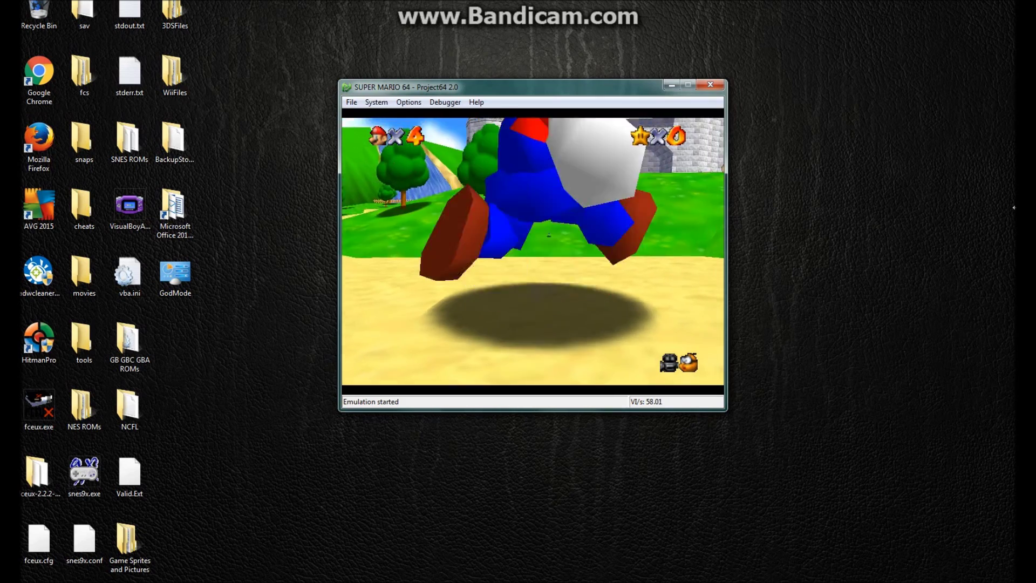
key("x")
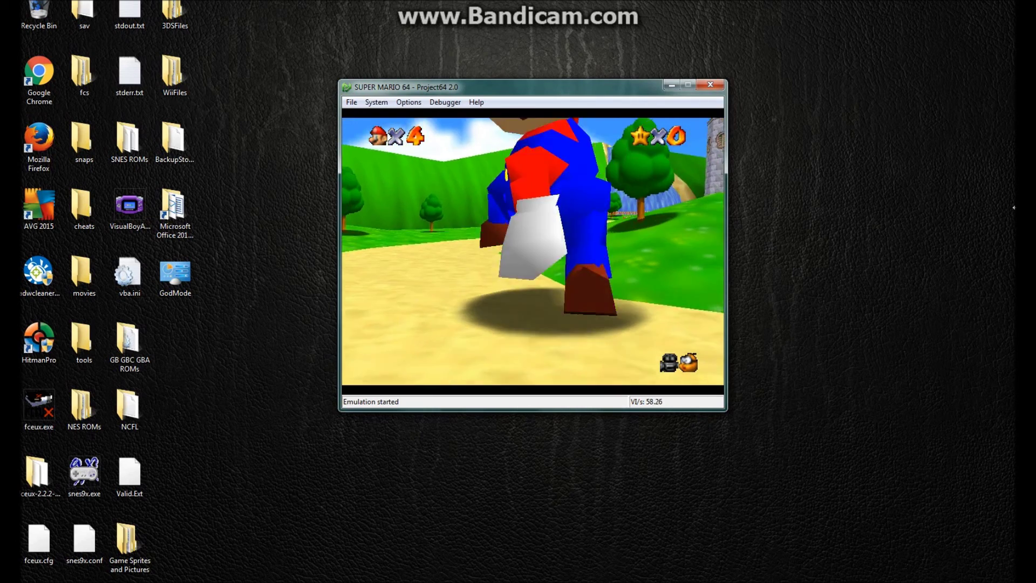
key("Up")
key("x")
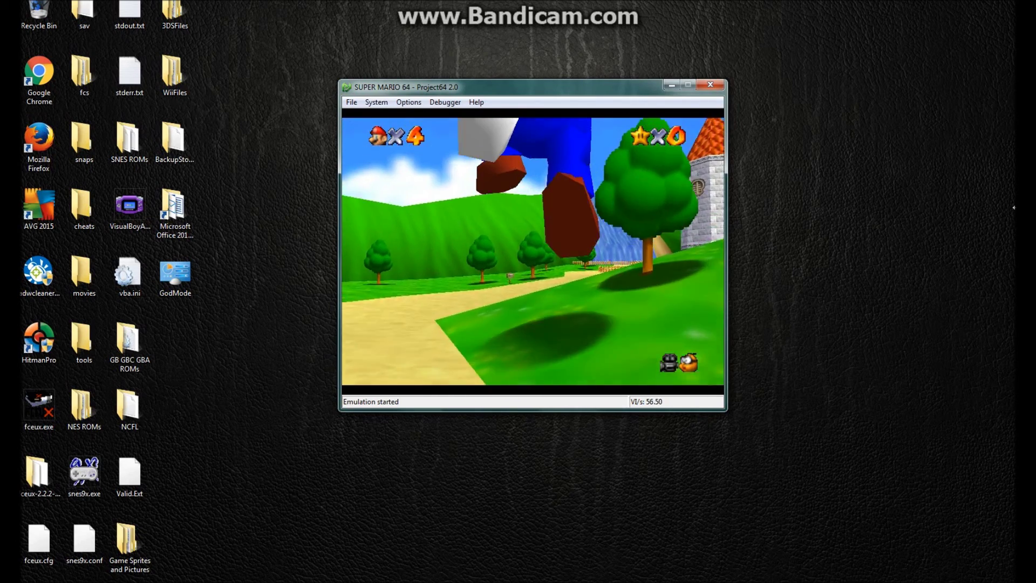
key("x")
key("Right")
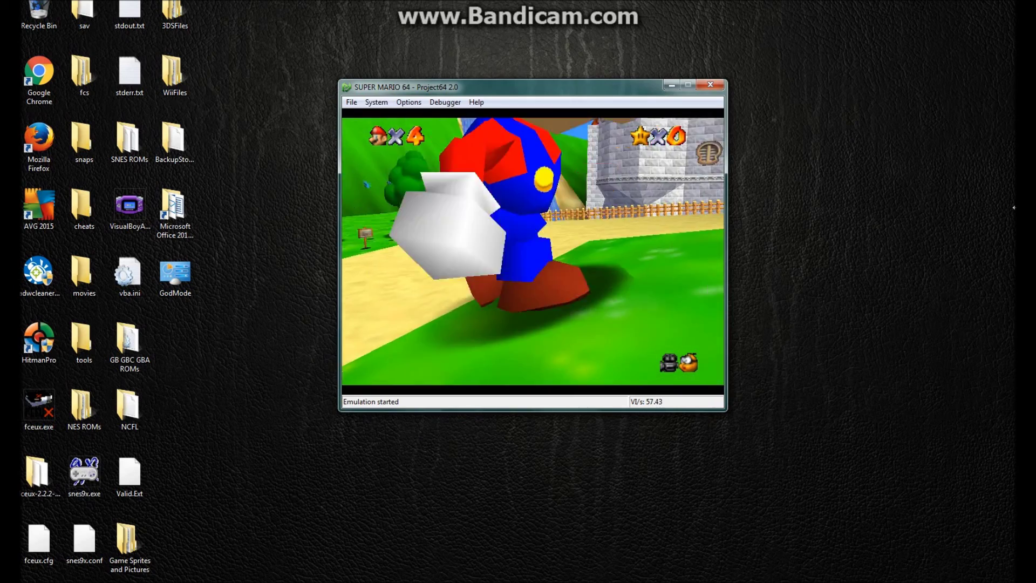
key("x")
key("x")
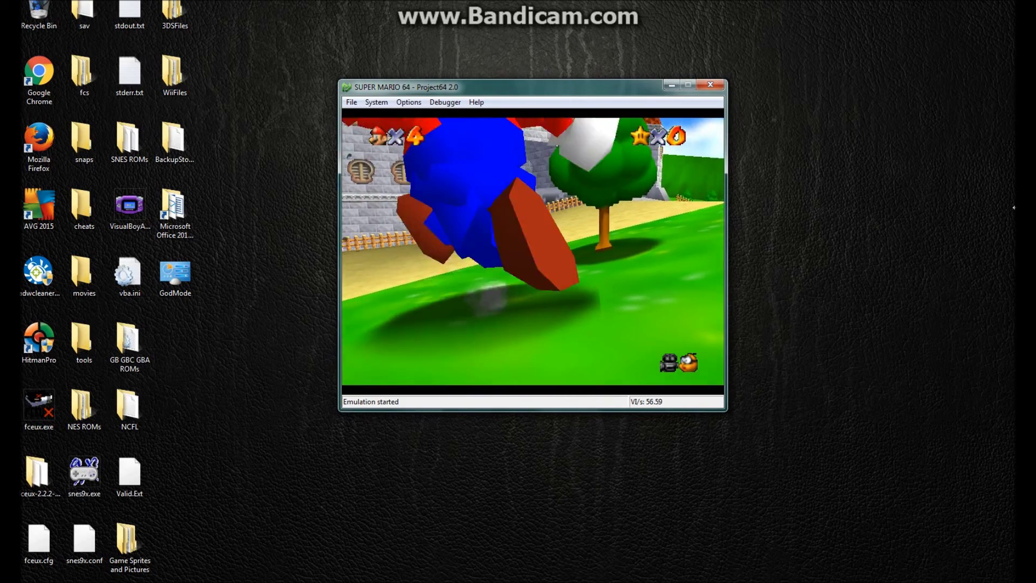
key("x")
key("x")
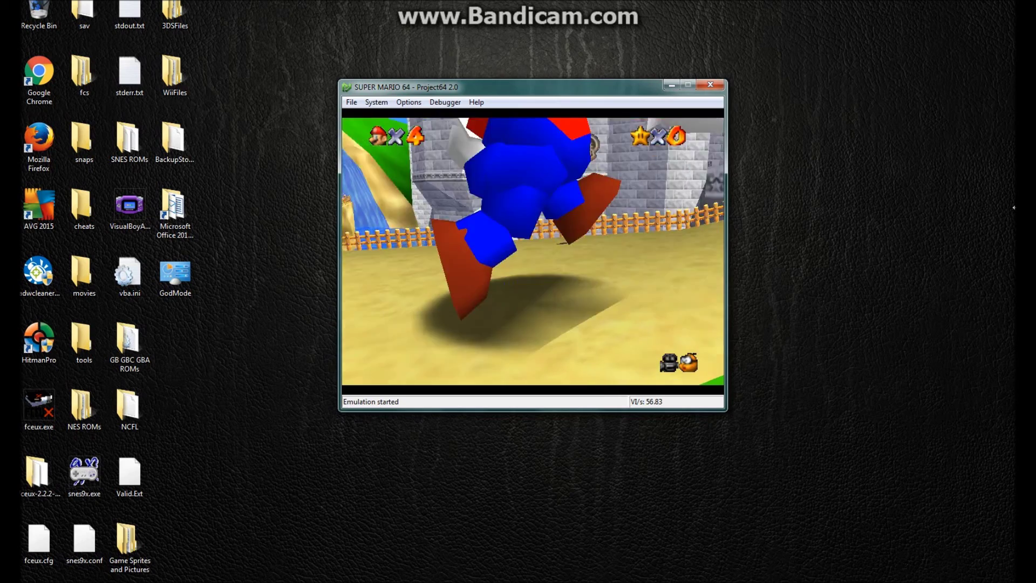
key("x")
key("x")
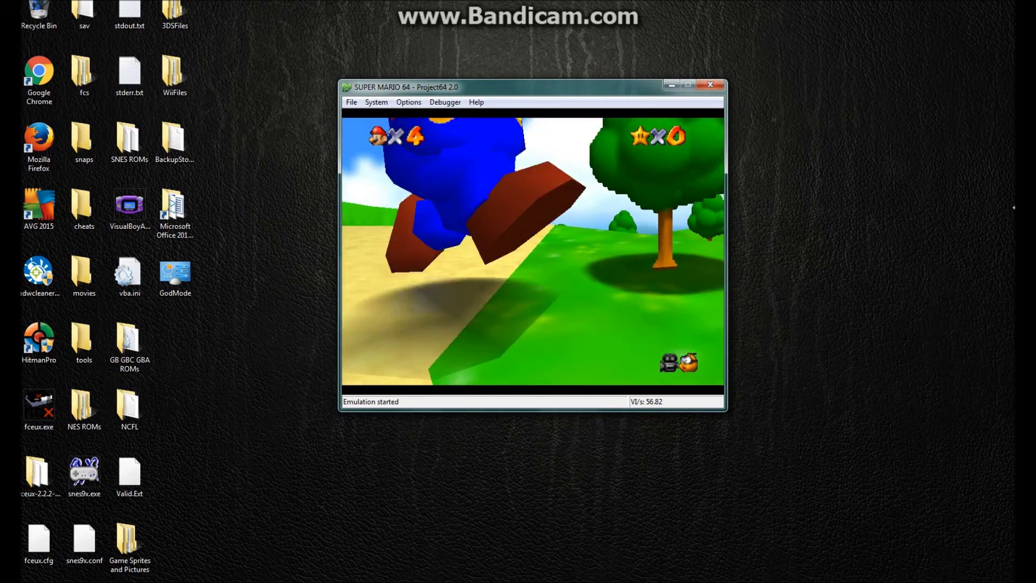
key("x")
key("x")
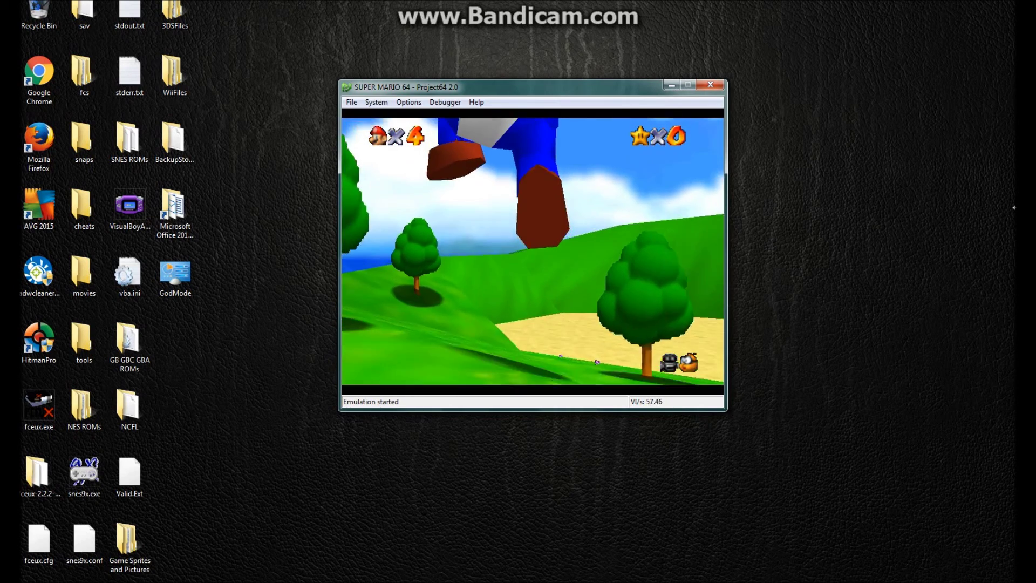
key("Up")
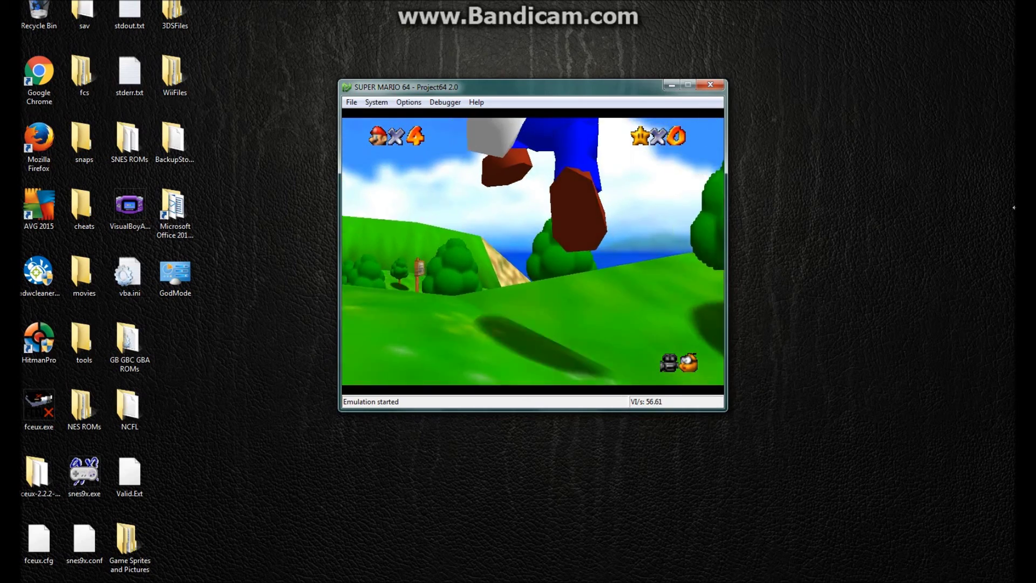